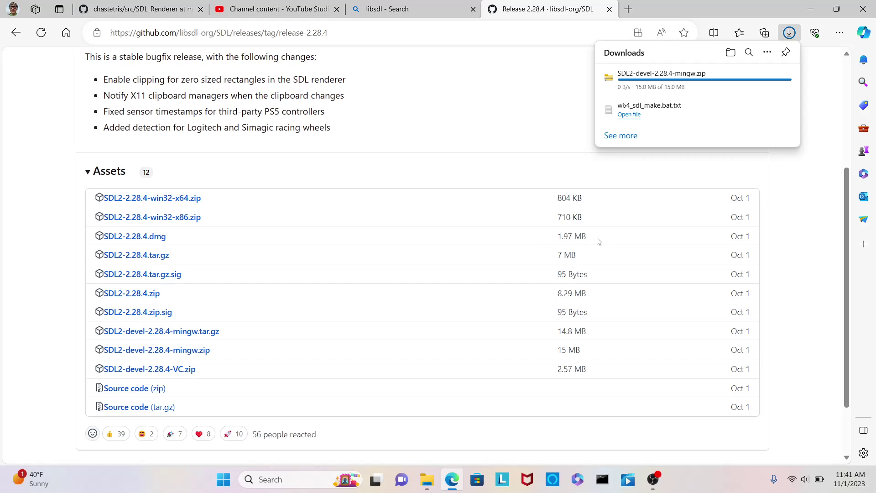
Open a terminal in the sdl_chastetris_2 folder from File Explorer and list the folder's contents with dir
{"action": "left_click", "coordinate": [431, 485]}
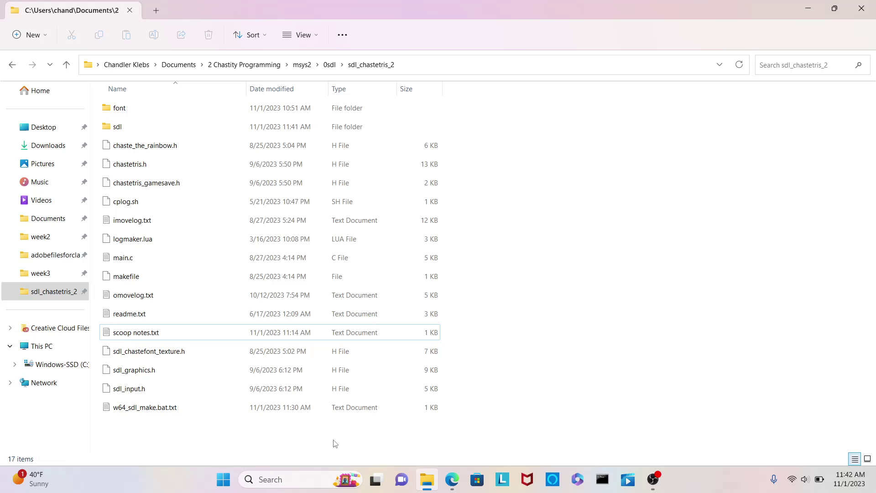
{"action": "right_click", "coordinate": [201, 433]}
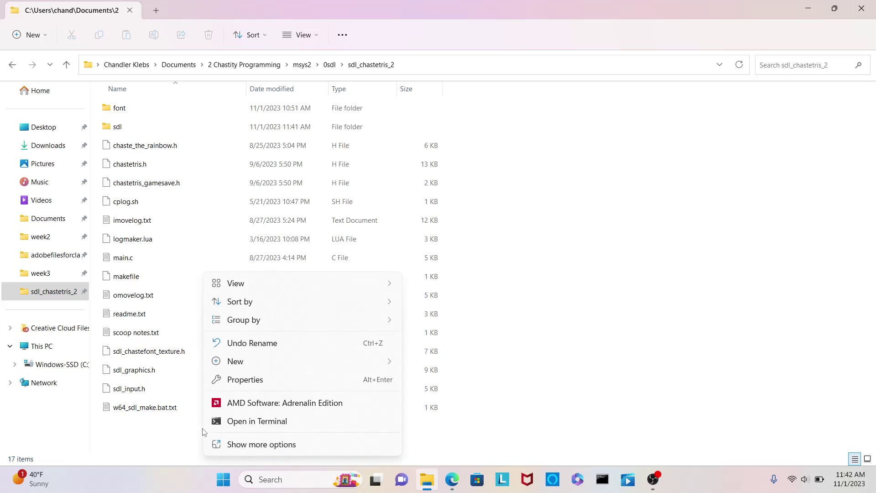
{"action": "left_click", "coordinate": [233, 421]}
{"action": "type", "text": "ls"}
{"action": "key", "text": "Return"}
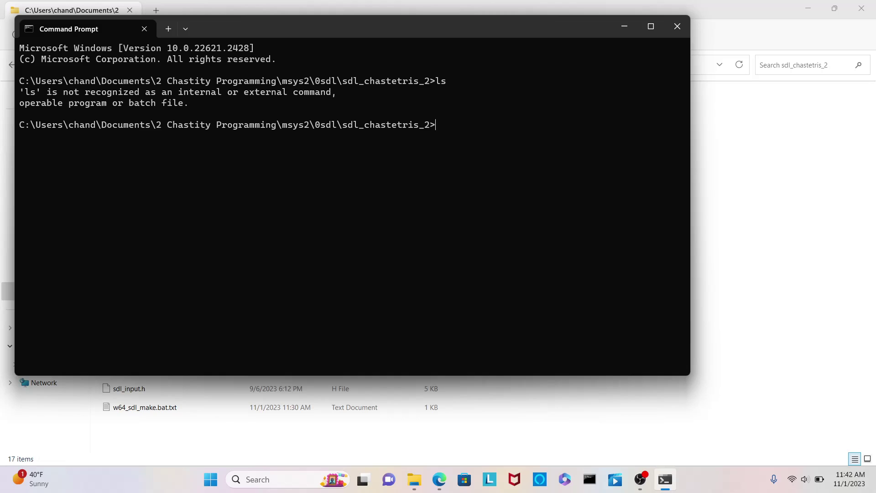
{"action": "type", "text": "dir"}
{"action": "key", "text": "Return"}
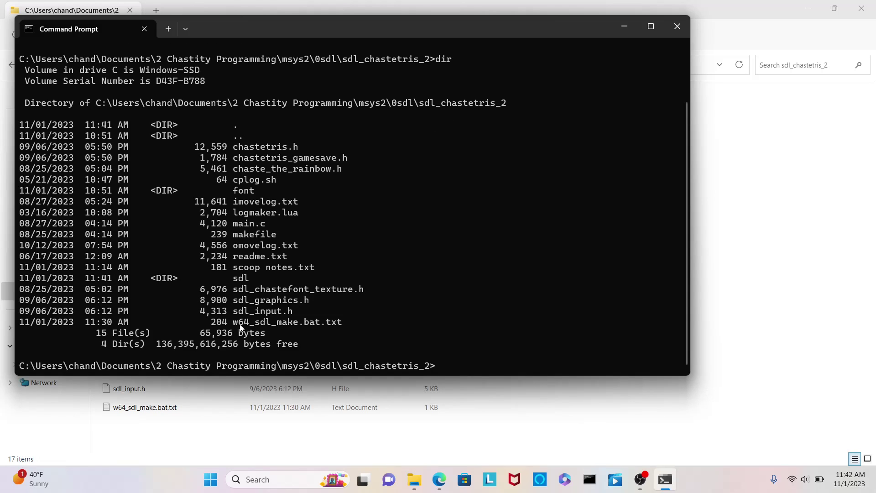
Copy w64_sdl_make.bat from the directory listing and try to run it as a command
{"action": "left_click_drag", "start_coordinate": [234, 322], "coordinate": [318, 325]}
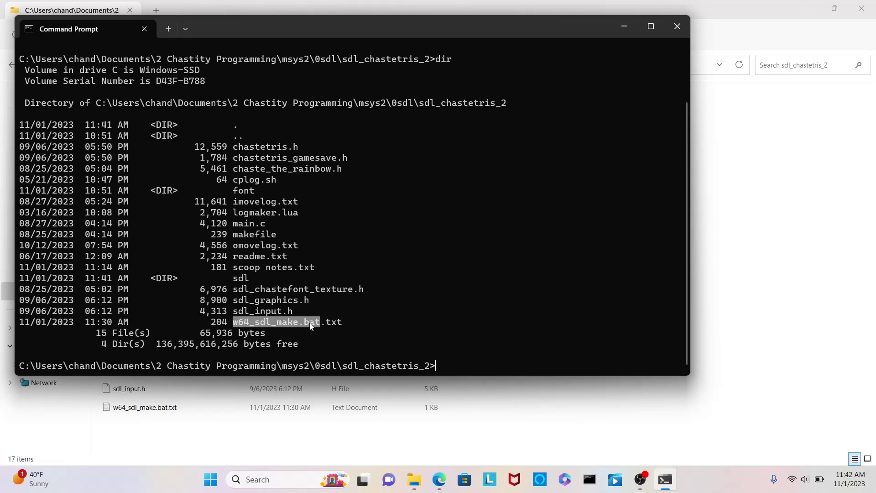
{"action": "right_click", "coordinate": [369, 310]}
{"action": "right_click", "coordinate": [432, 311]}
{"action": "key", "text": "Return"}
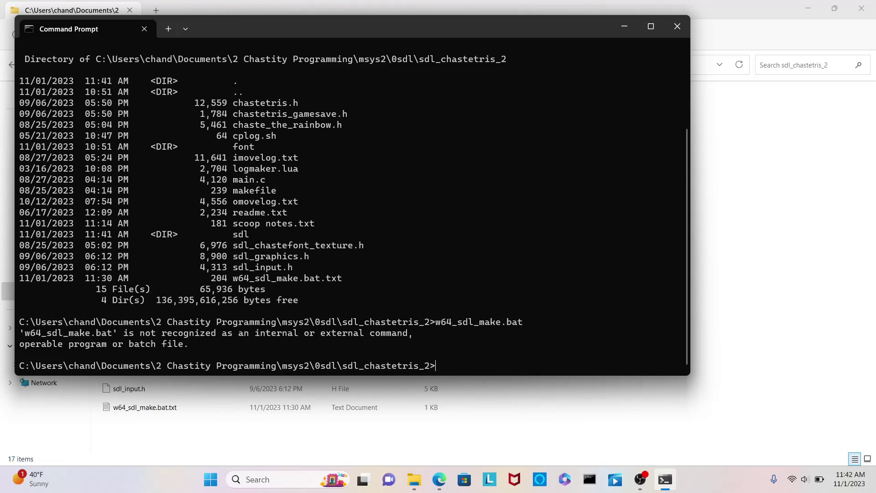
Open w64_sdl_make.bat.txt from the command line to view the build script, and close it
{"action": "key", "text": "Up"}
{"action": "type", "text": ".txt"}
{"action": "key", "text": "Return"}
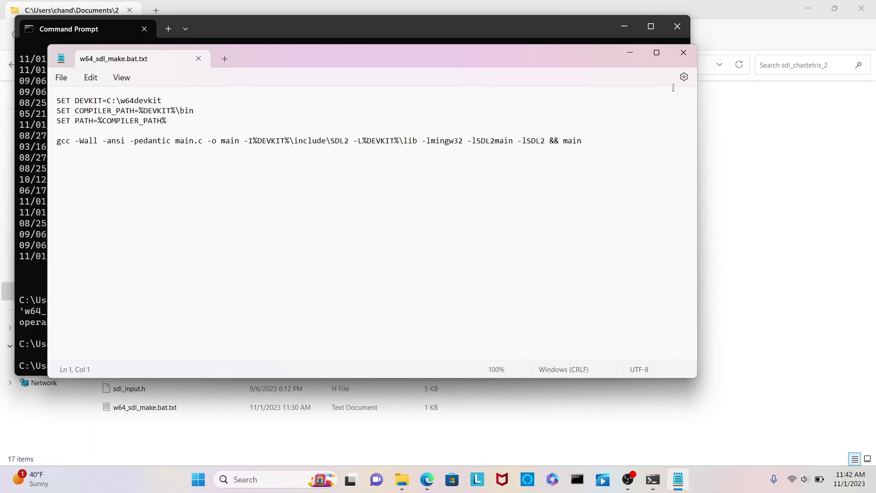
{"action": "left_click", "coordinate": [682, 54]}
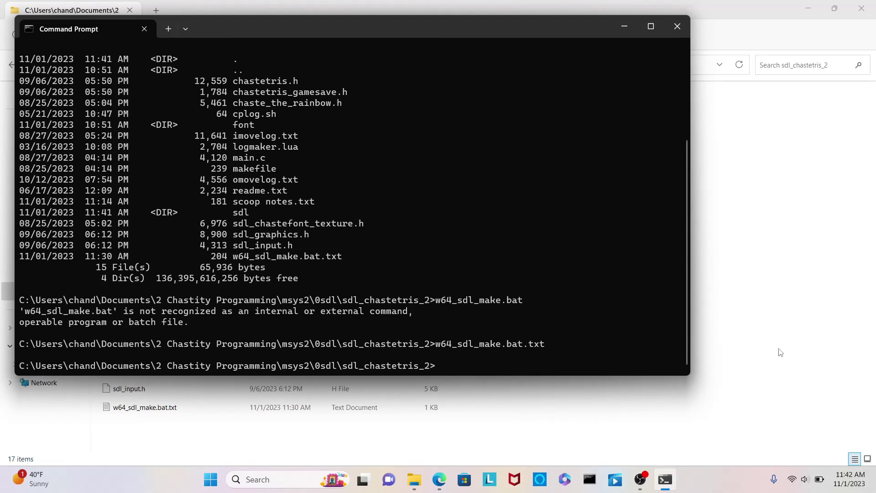
Rename w64_sdl_make.bat.txt in File Explorer to w64_sdl_make.bat, accepting the extension change
{"action": "key", "text": "alt+Tab"}
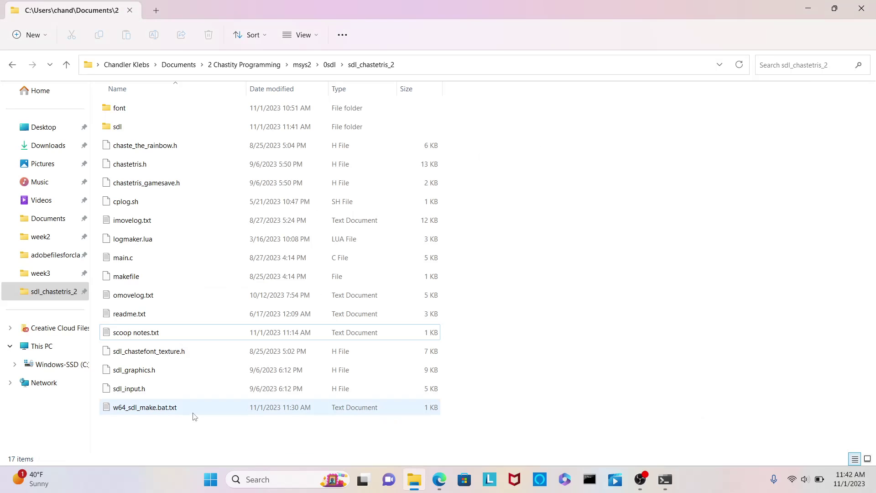
{"action": "right_click", "coordinate": [180, 411]}
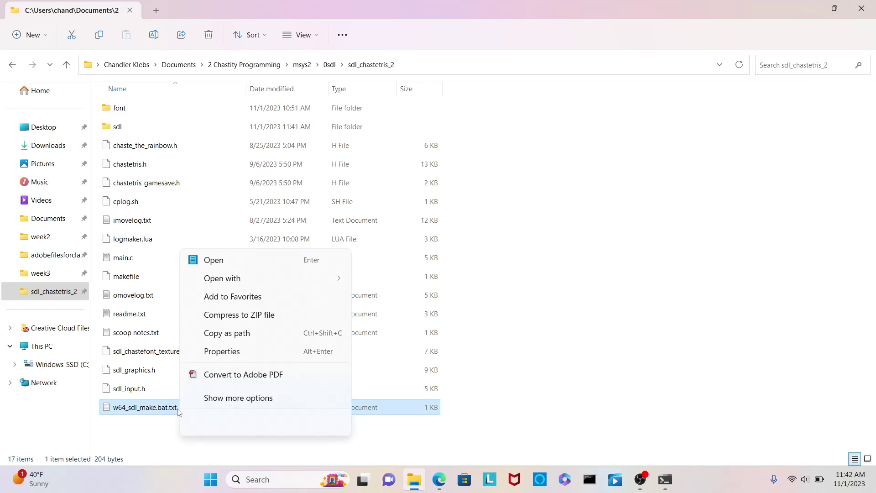
{"action": "left_click", "coordinate": [219, 400]}
{"action": "left_click", "coordinate": [226, 386]}
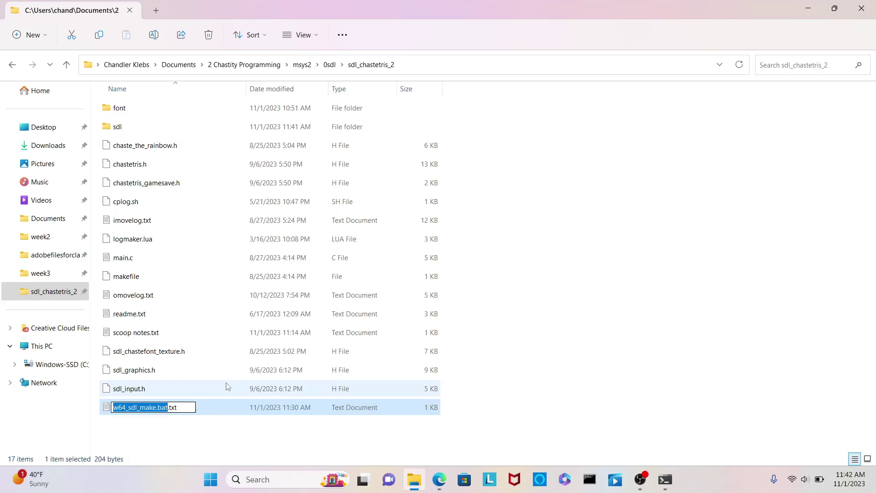
{"action": "left_click", "coordinate": [191, 406]}
{"action": "key", "text": "BackSpace"}
{"action": "key", "text": "BackSpace"}
{"action": "key", "text": "BackSpace"}
{"action": "key", "text": "BackSpace"}
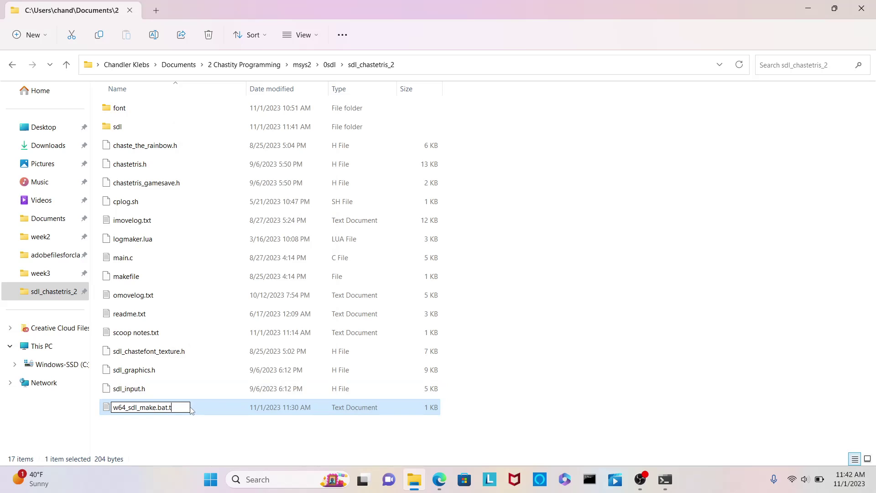
{"action": "key", "text": "Return"}
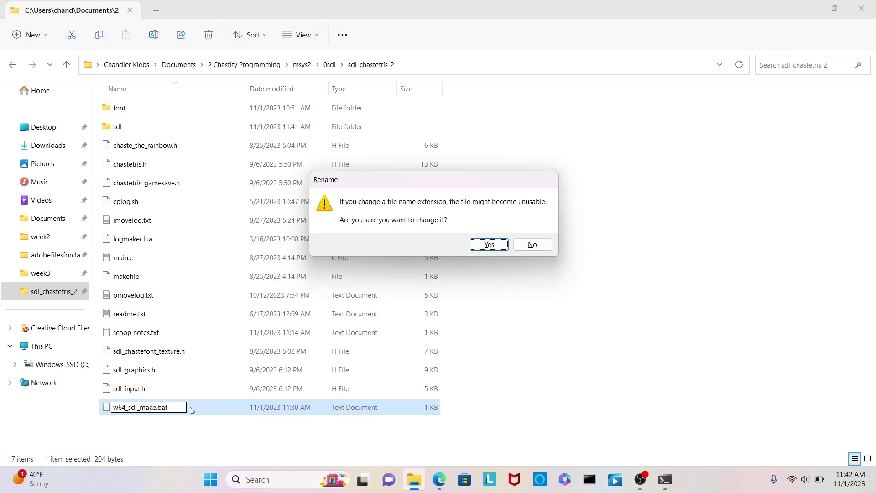
{"action": "key", "text": "Return"}
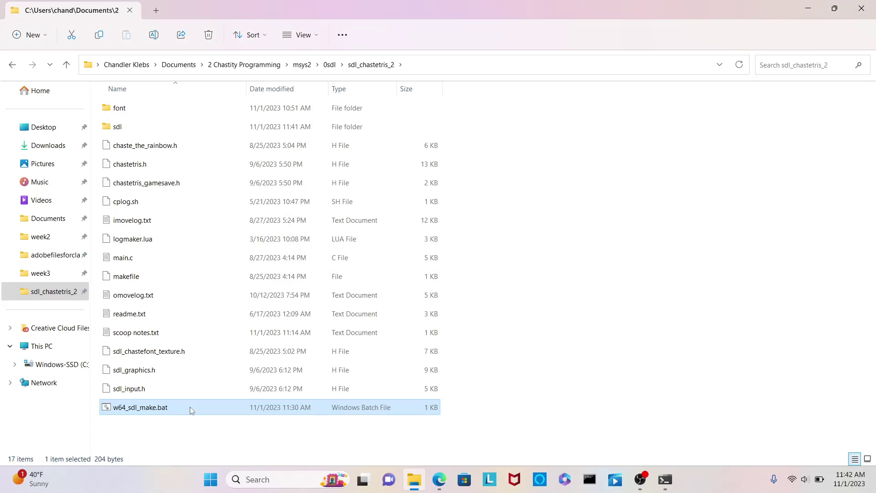
Run the w64_sdl_make.bat build script in the terminal
{"action": "key", "text": "alt+Tab"}
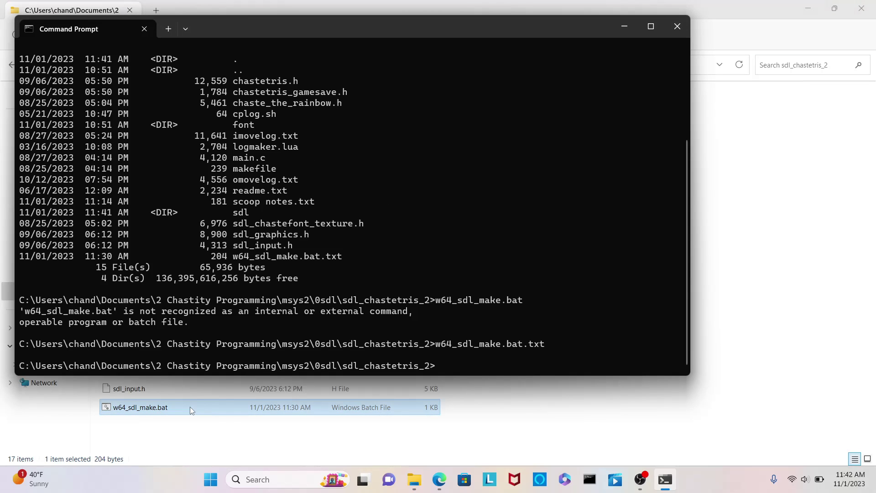
{"action": "key", "text": "Up"}
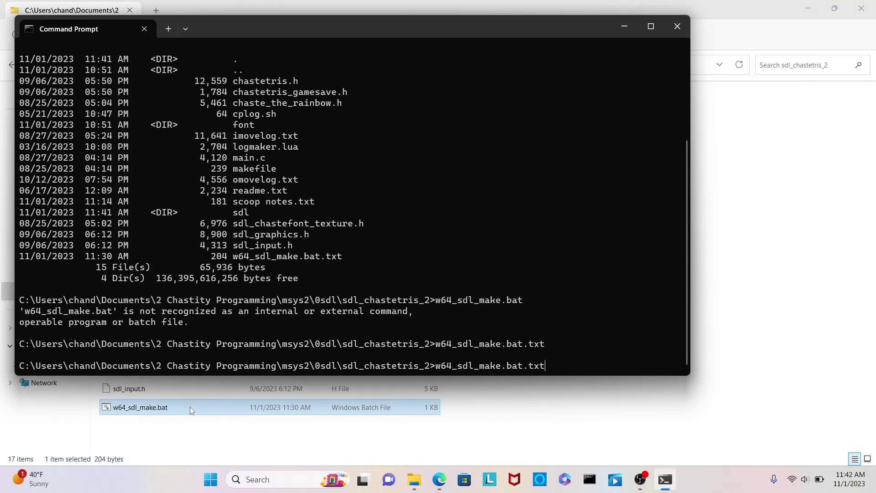
{"action": "key", "text": "BackSpace"}
{"action": "key", "text": "BackSpace"}
{"action": "key", "text": "BackSpace"}
{"action": "key", "text": "BackSpace"}
{"action": "key", "text": "BackSpace"}
{"action": "type", "text": "t"}
{"action": "key", "text": "Return"}
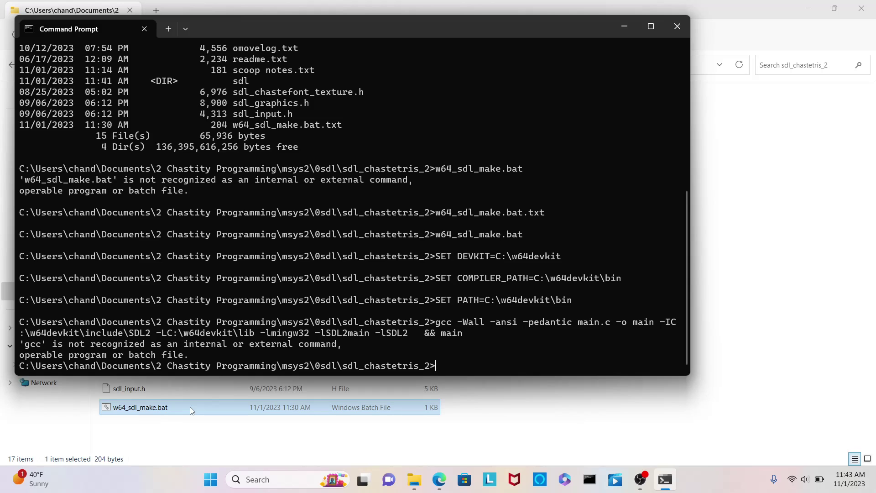
Check whether the gcc command is available, and exit and close the terminal
{"action": "type", "text": "gcc"}
{"action": "key", "text": "Return"}
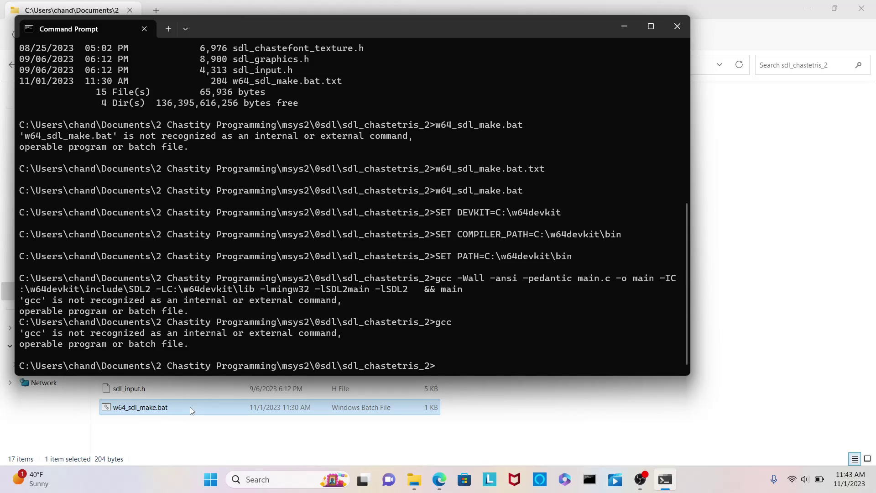
{"action": "type", "text": "exit"}
{"action": "key", "text": "Return"}
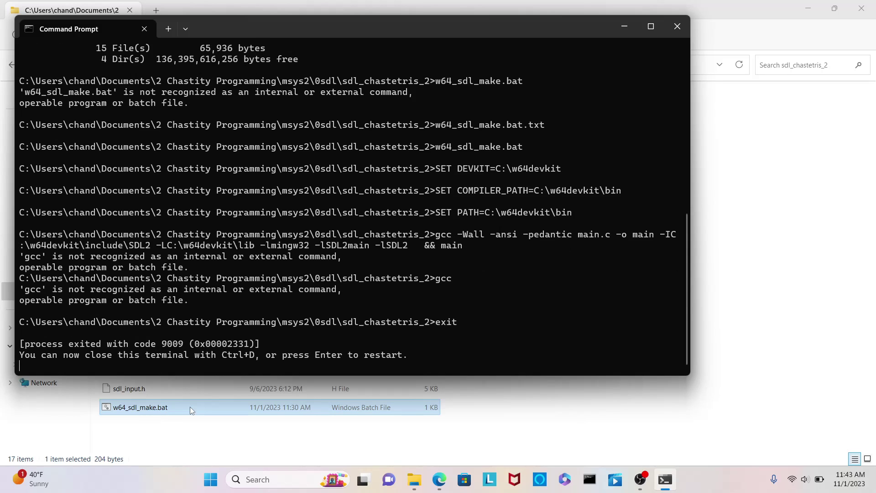
{"action": "key", "text": "ctrl+d"}
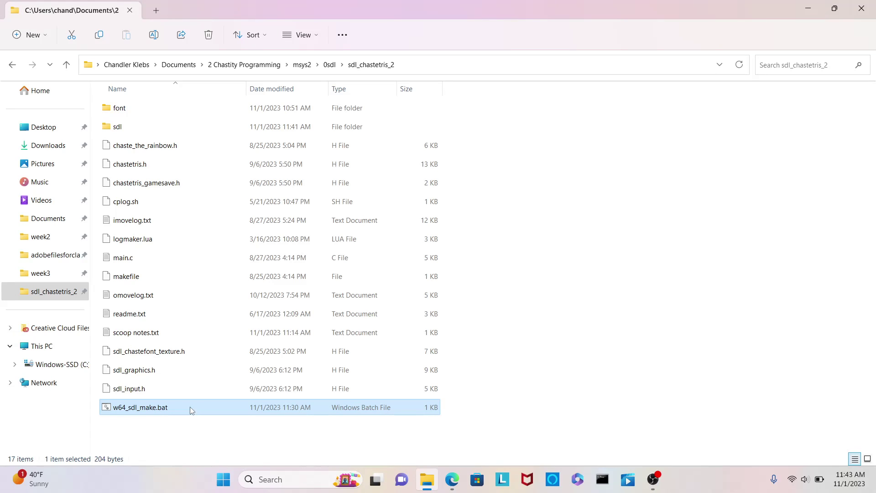
Try launching w64_sdl_make.bat directly from the folder, but decline to run it
{"action": "double_click", "coordinate": [153, 413]}
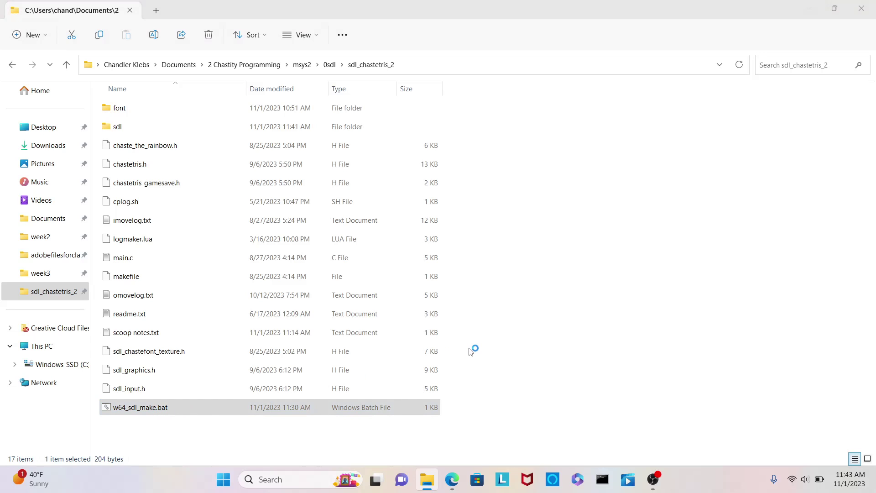
{"action": "left_click", "coordinate": [536, 347]}
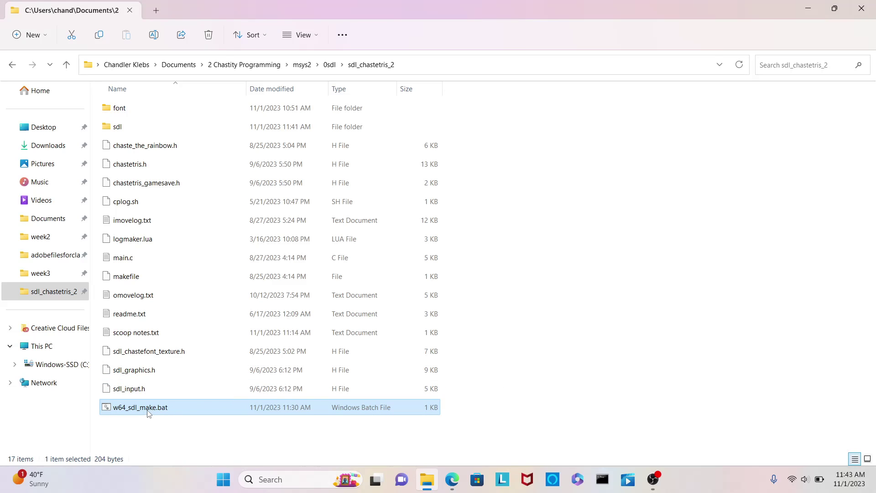
Duplicate w64_sdl_make.bat in the same folder and rename the copy scoop_sdl_make.bat
{"action": "key", "text": "ctrl+c"}
{"action": "key", "text": "ctrl+v"}
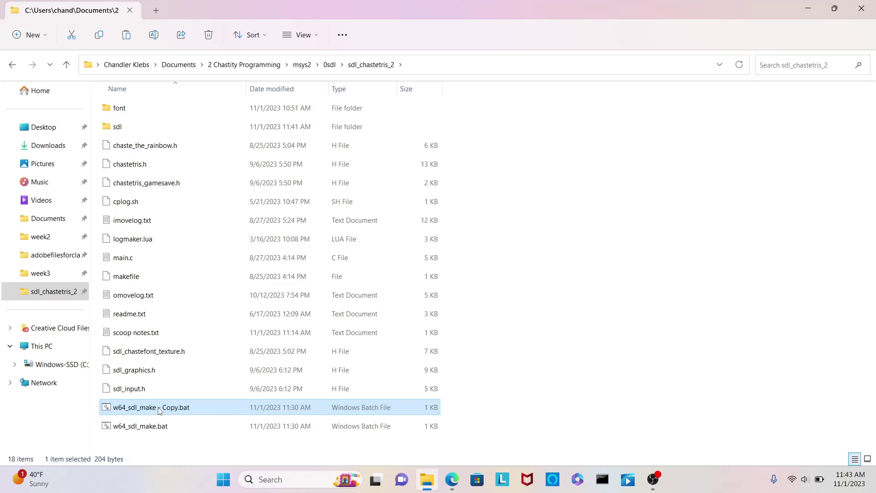
{"action": "right_click", "coordinate": [159, 411]}
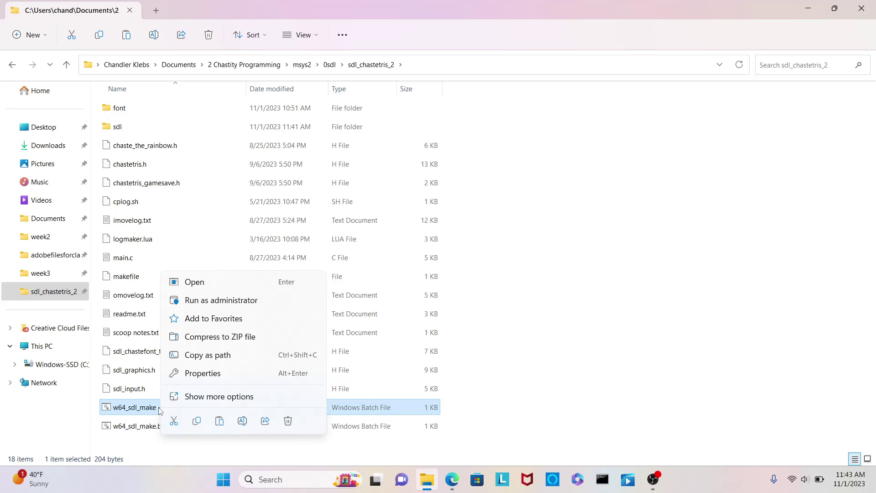
{"action": "left_click", "coordinate": [207, 396]}
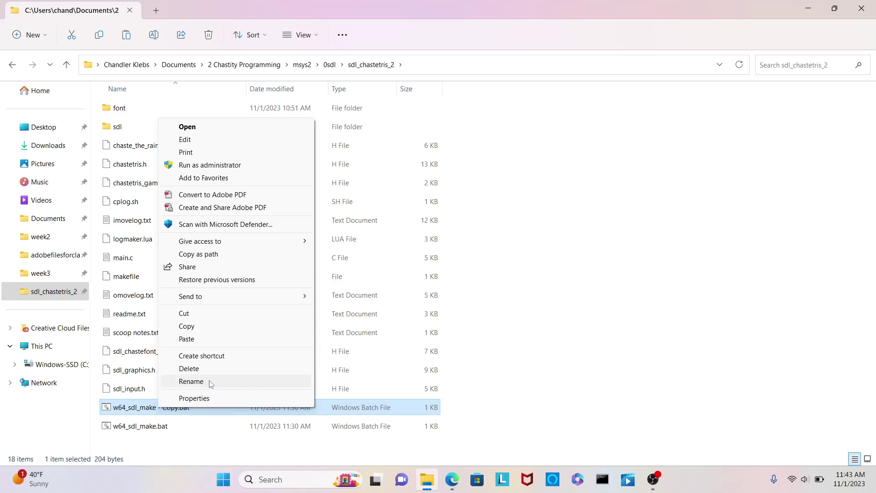
{"action": "left_click", "coordinate": [210, 381]}
{"action": "key", "text": "Home"}
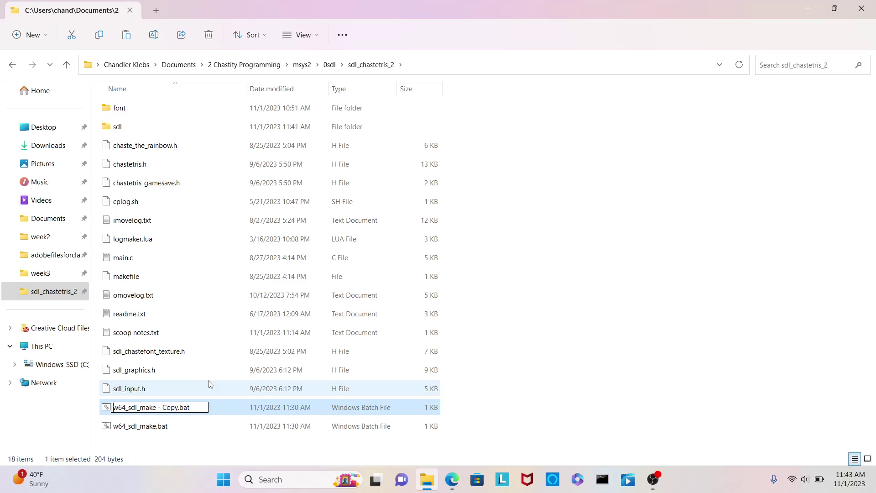
{"action": "key", "text": "shift+Right"}
{"action": "key", "text": "shift+Right"}
{"action": "key", "text": "shift+Right"}
{"action": "type", "text": "scoop"}
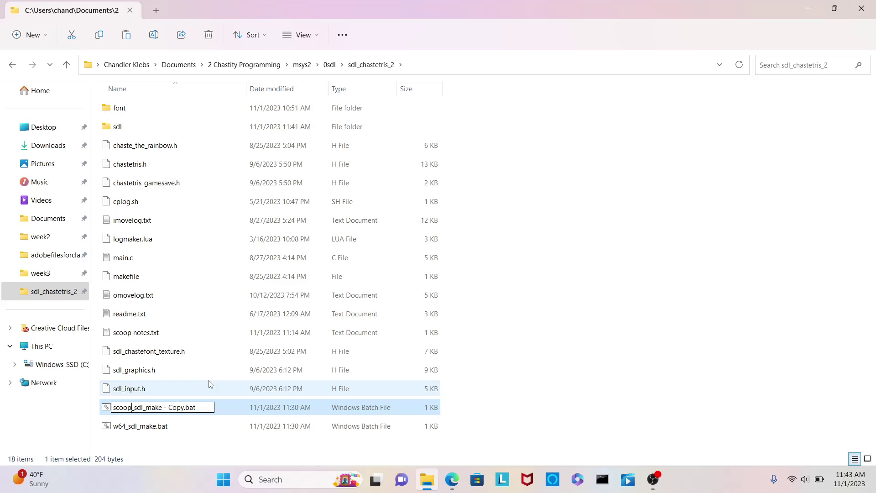
{"action": "key", "text": "Right"}
{"action": "key", "text": "Right"}
{"action": "key", "text": "Right"}
{"action": "key", "text": "Delete"}
{"action": "key", "text": "Delete"}
{"action": "key", "text": "Delete"}
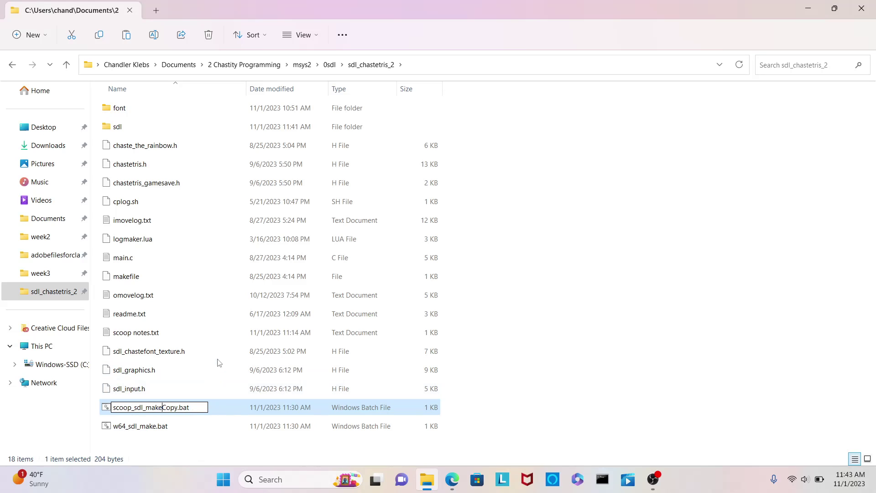
{"action": "key", "text": "Delete"}
{"action": "key", "text": "Delete"}
{"action": "key", "text": "Delete"}
{"action": "key", "text": "Delete"}
{"action": "key", "text": "Return"}
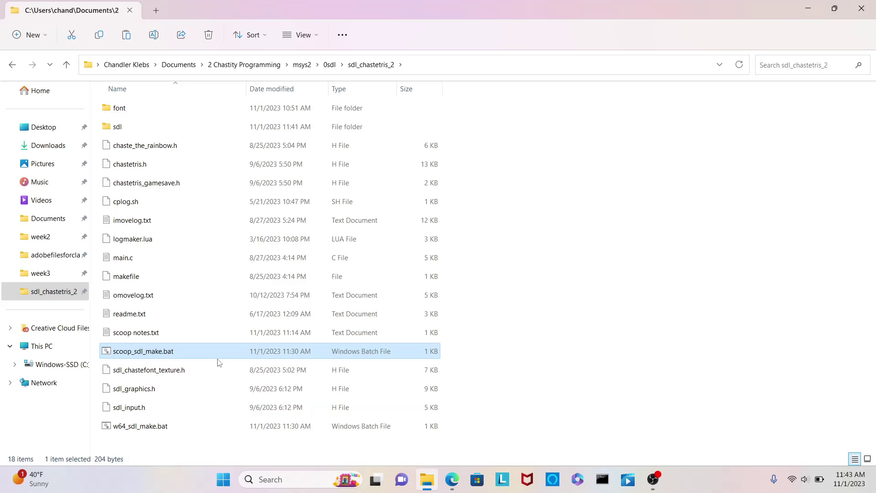
Open scoop_sdl_make.bat for editing in Notepad, allowing it past the SmartScreen protection
{"action": "right_click", "coordinate": [166, 354]}
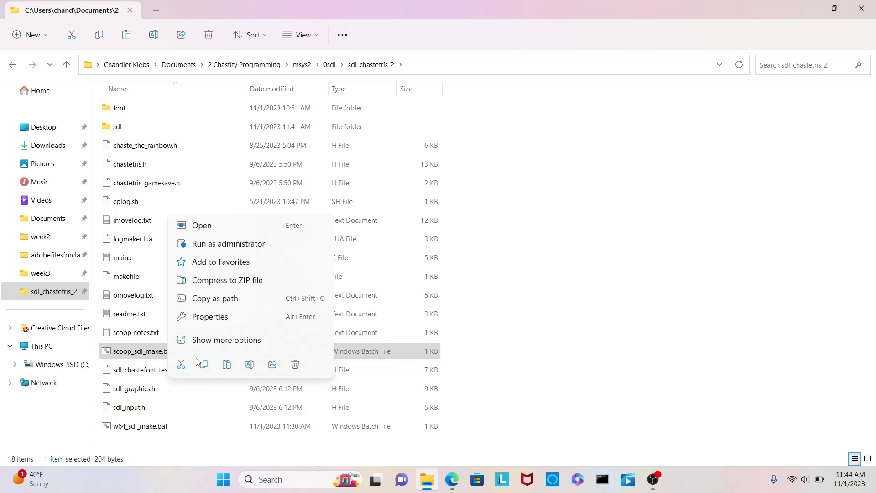
{"action": "left_click", "coordinate": [206, 341]}
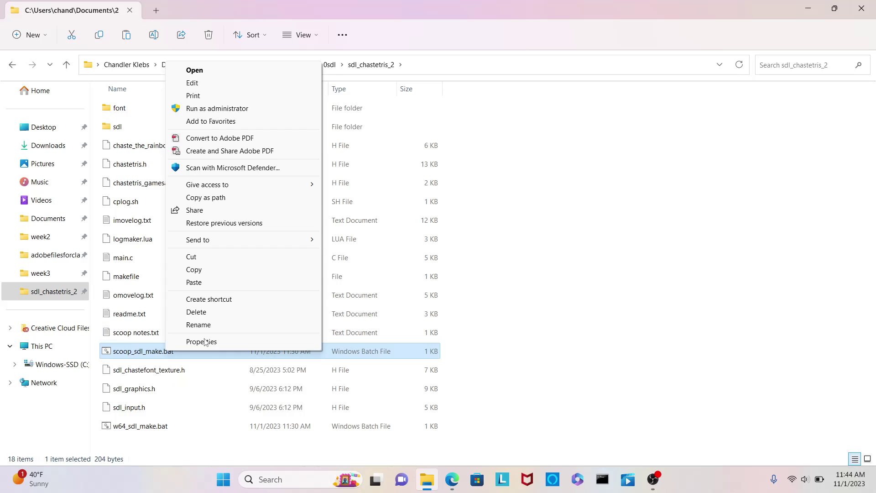
{"action": "left_click", "coordinate": [206, 85]}
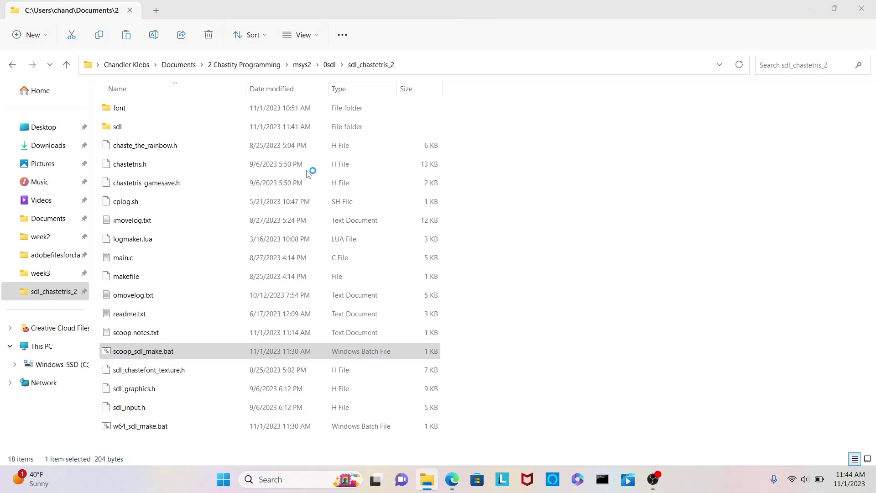
{"action": "left_click", "coordinate": [319, 157]}
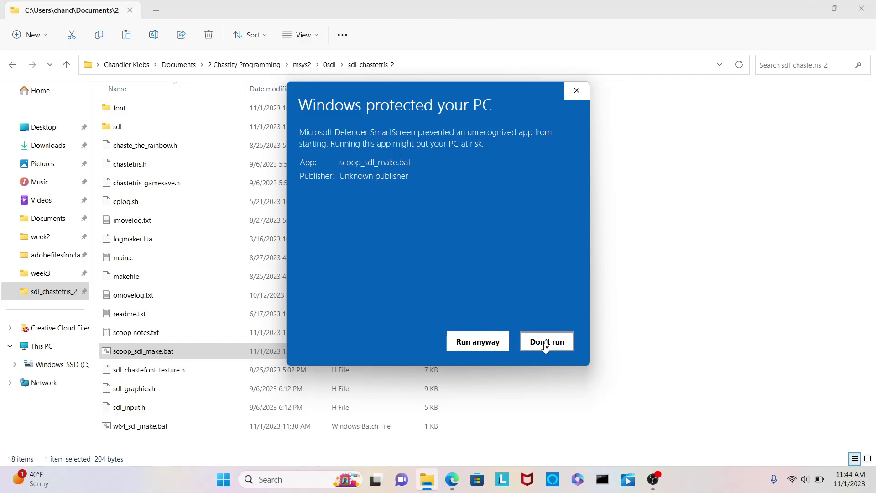
{"action": "left_click", "coordinate": [492, 347]}
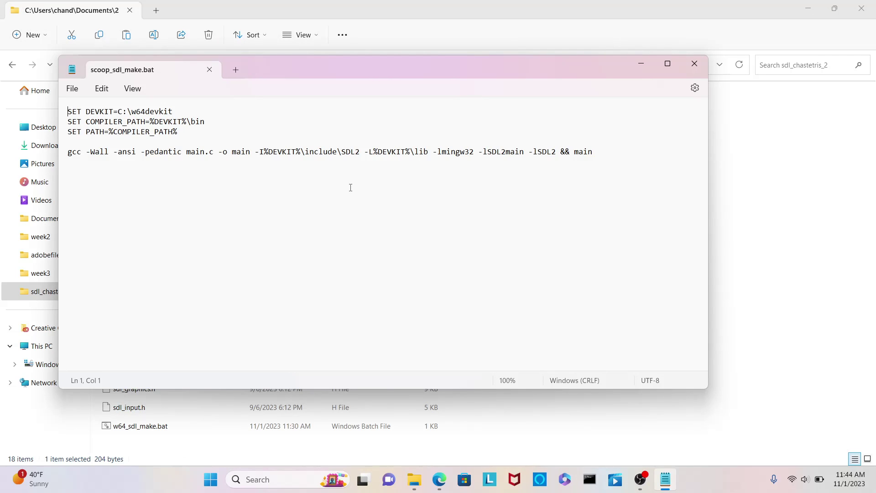
Switch to File Explorer and open the Downloads folder in a new tab
{"action": "left_click", "coordinate": [354, 190]}
{"action": "left_click", "coordinate": [355, 206]}
{"action": "left_click", "coordinate": [355, 206]}
{"action": "key", "text": "alt+Tab"}
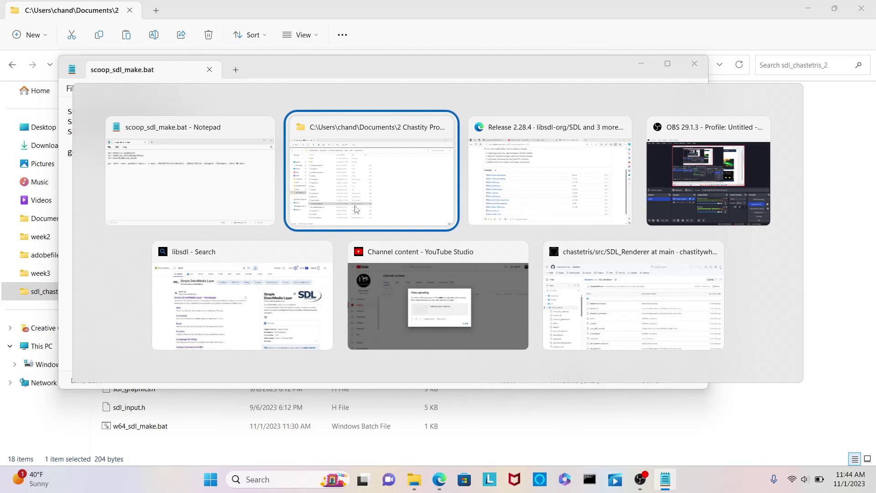
{"action": "left_click", "coordinate": [356, 209]}
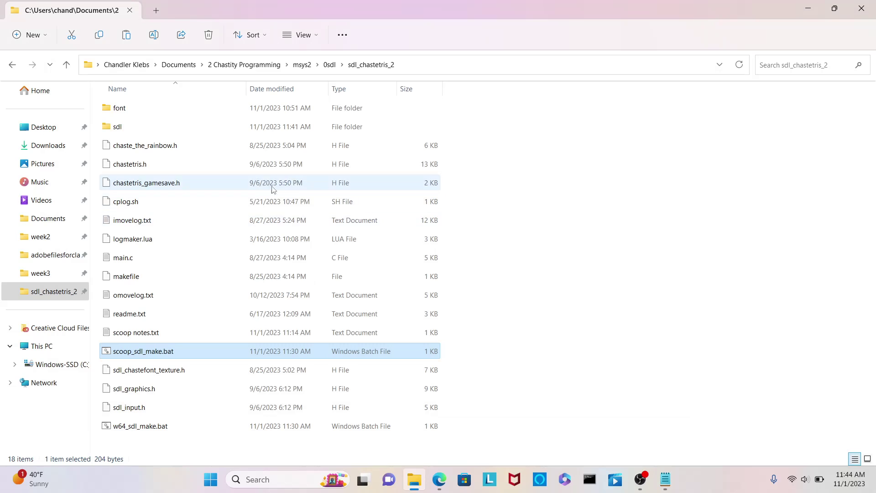
{"action": "left_click", "coordinate": [45, 33]}
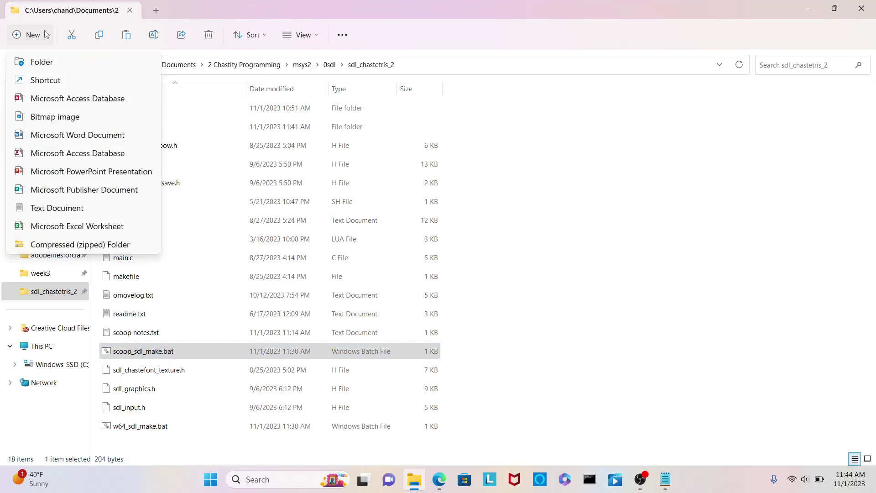
{"action": "left_click", "coordinate": [95, 14]}
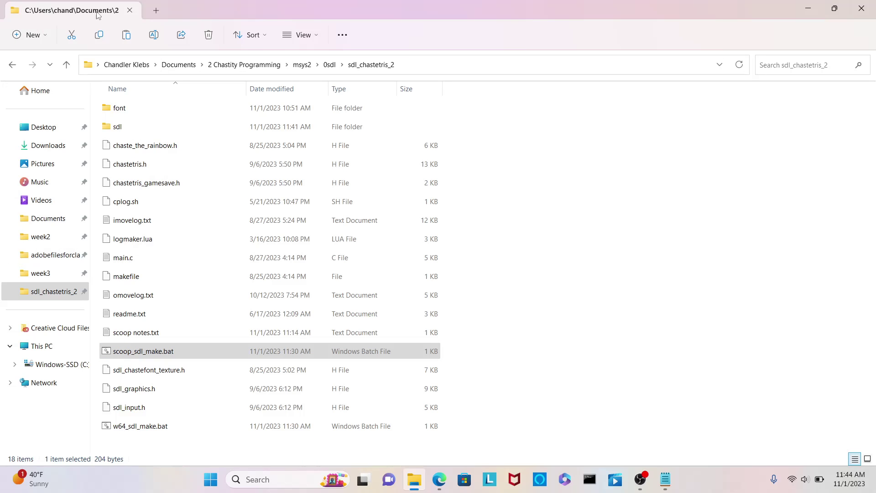
{"action": "left_click", "coordinate": [156, 10]}
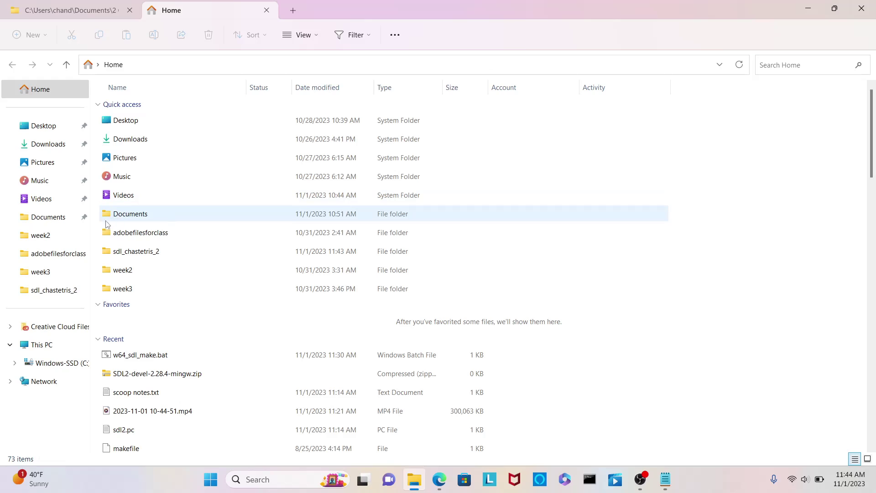
{"action": "left_click", "coordinate": [59, 144]}
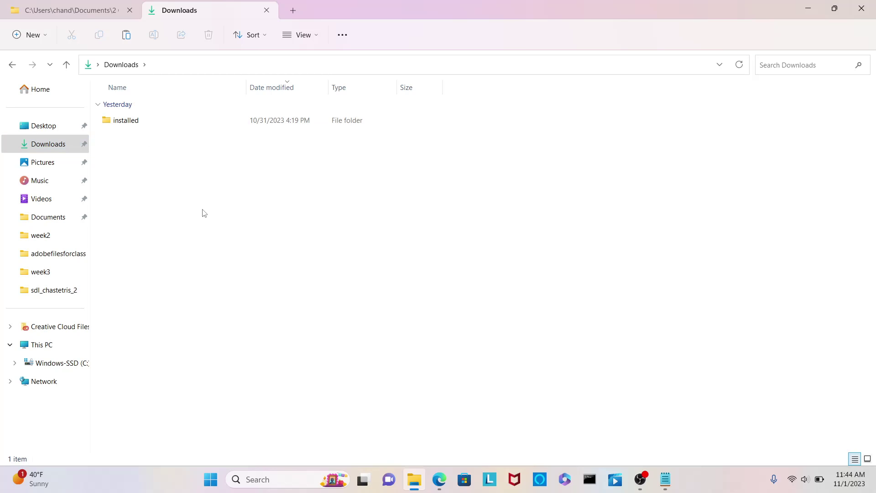
Switch to Edge and show the downloaded SDL2-devel-2.28.4-mingw.zip in its containing folder
{"action": "left_click", "coordinate": [439, 485]}
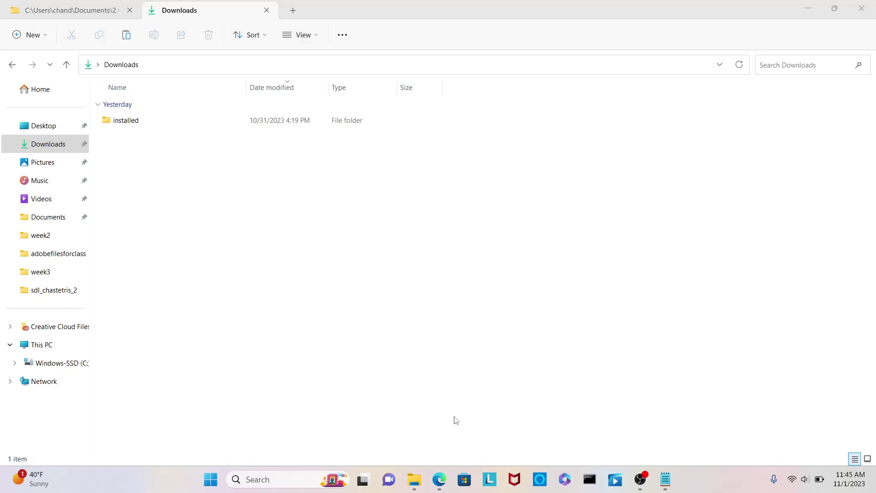
{"action": "key", "text": "alt+Tab"}
{"action": "key", "text": "alt+Tab"}
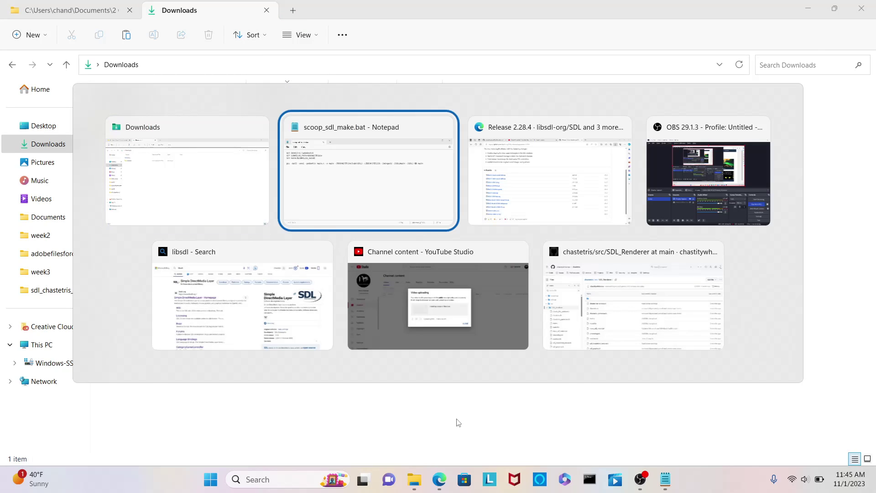
{"action": "key", "text": "alt+Tab"}
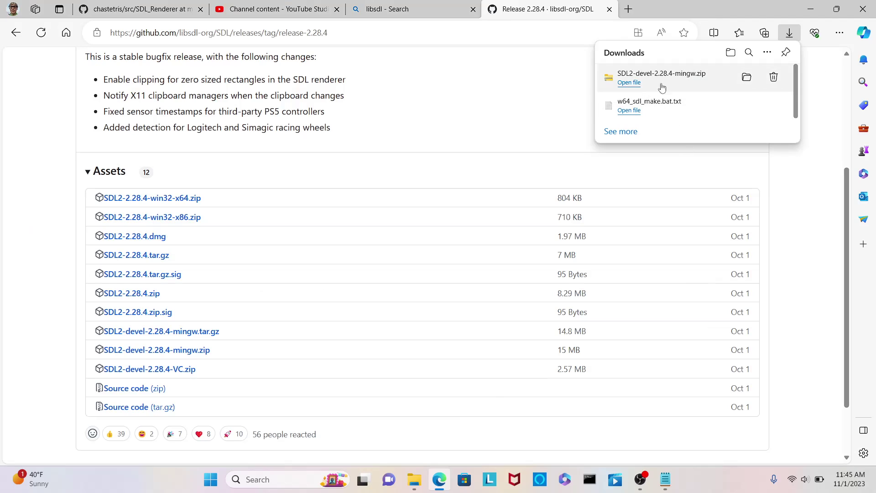
{"action": "left_click", "coordinate": [747, 78]}
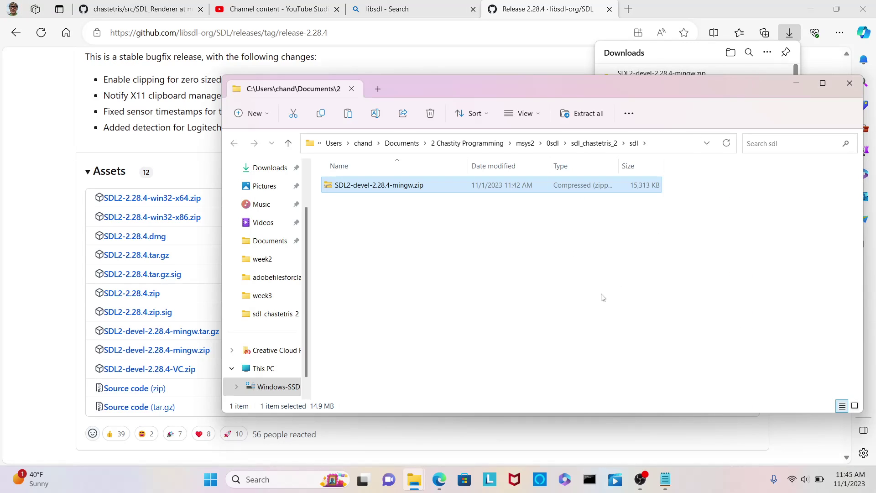
Move the sdl folder out of sdl_chastetris_2 into Downloads and open it there
{"action": "left_click", "coordinate": [576, 283]}
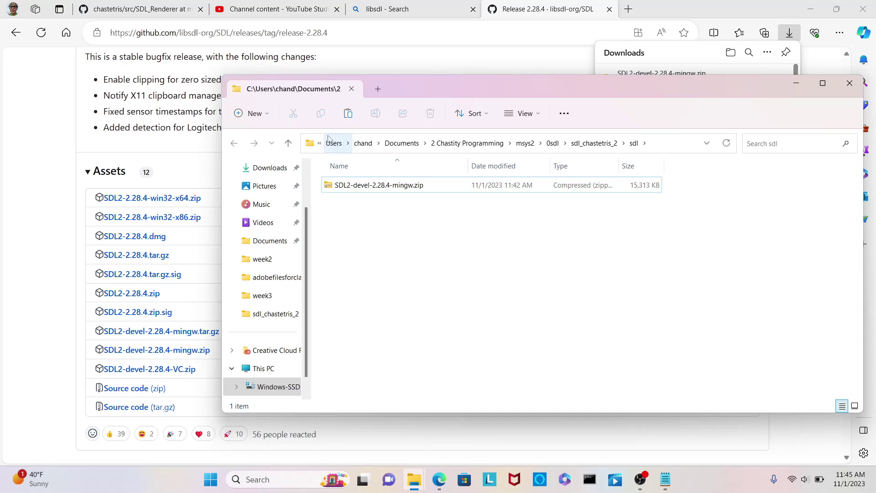
{"action": "left_click", "coordinate": [288, 143]}
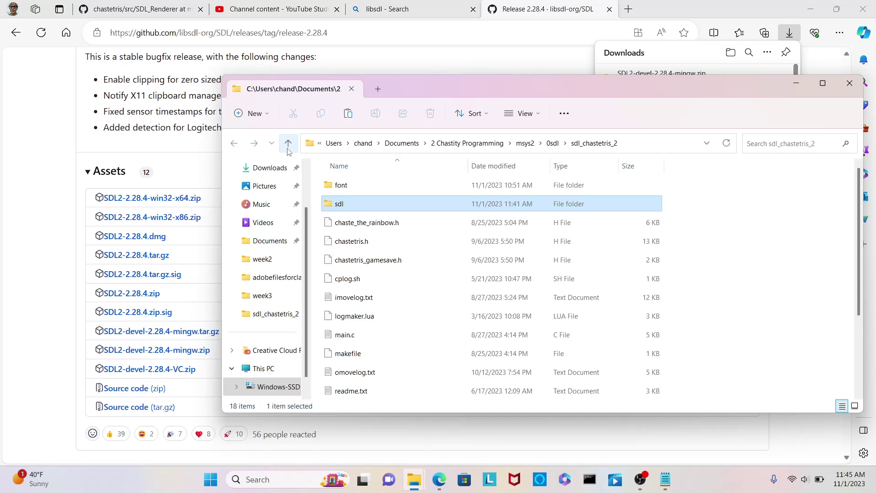
{"action": "right_click", "coordinate": [351, 203]}
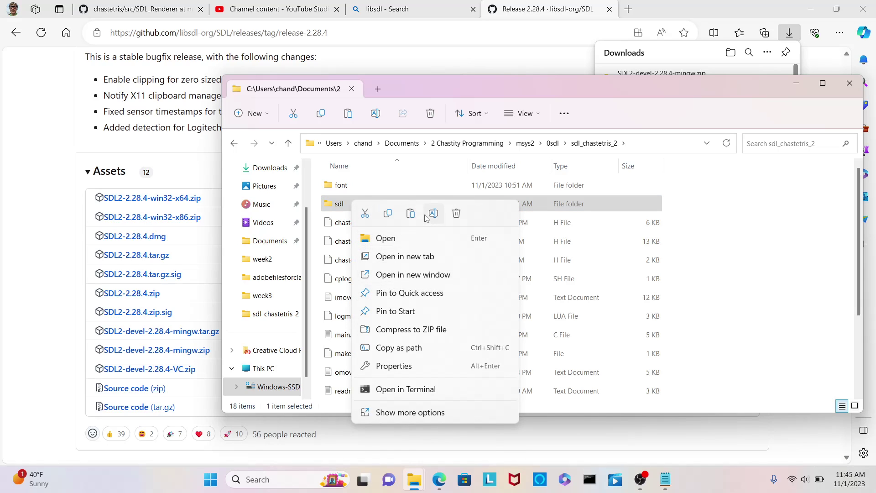
{"action": "left_click", "coordinate": [397, 413]}
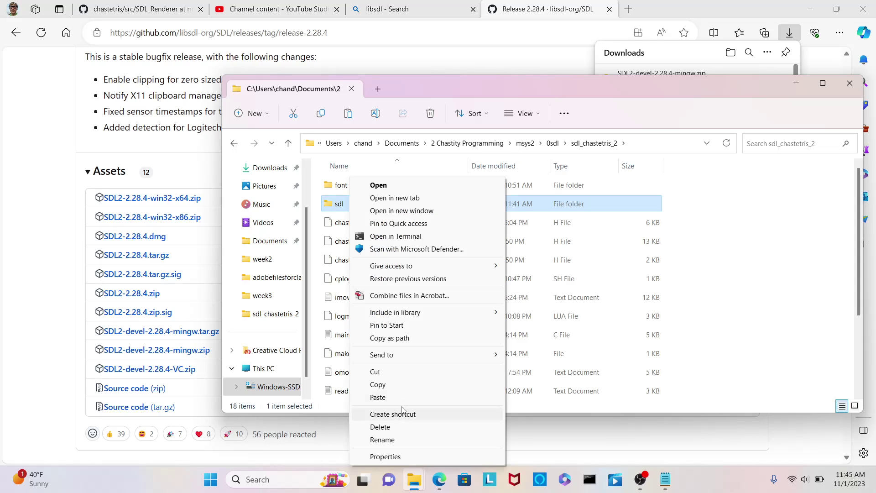
{"action": "left_click", "coordinate": [391, 372]}
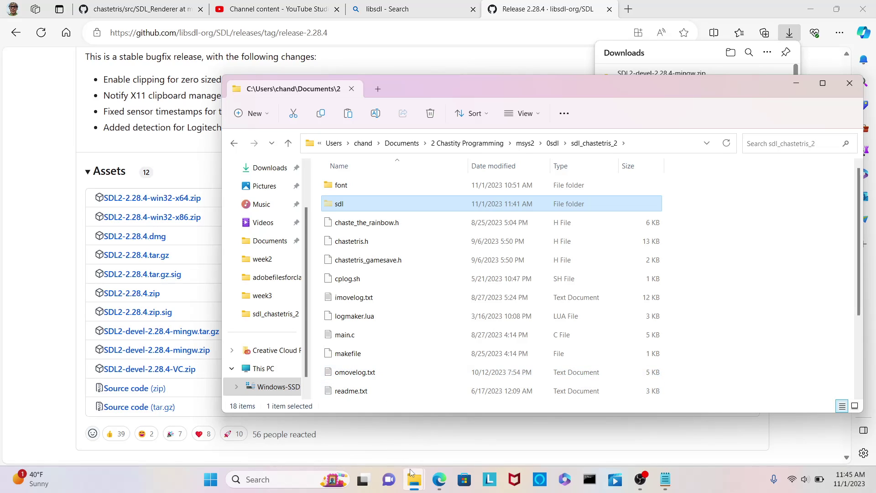
{"action": "mouse_move", "coordinate": [413, 474]}
{"action": "left_click", "coordinate": [393, 433]}
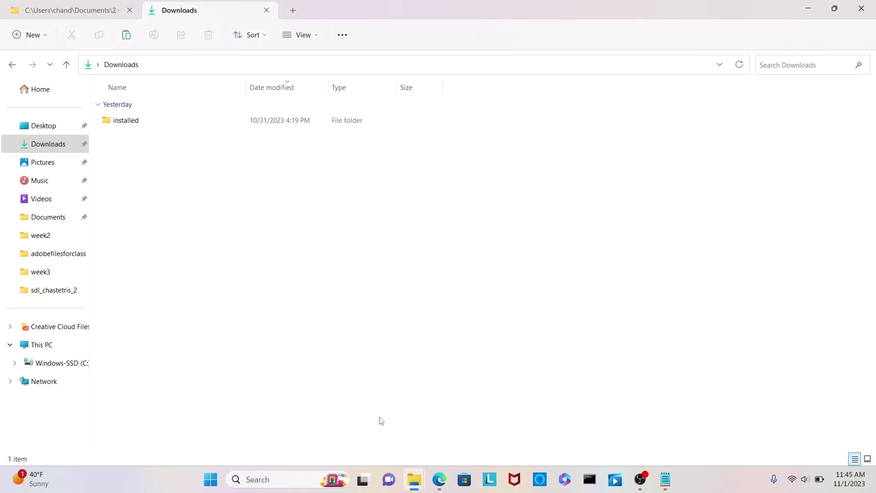
{"action": "right_click", "coordinate": [234, 231]}
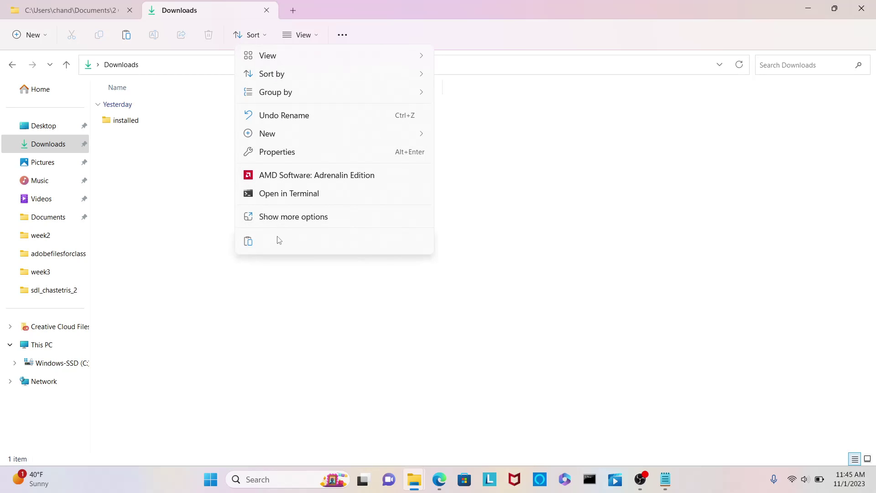
{"action": "left_click", "coordinate": [252, 241]}
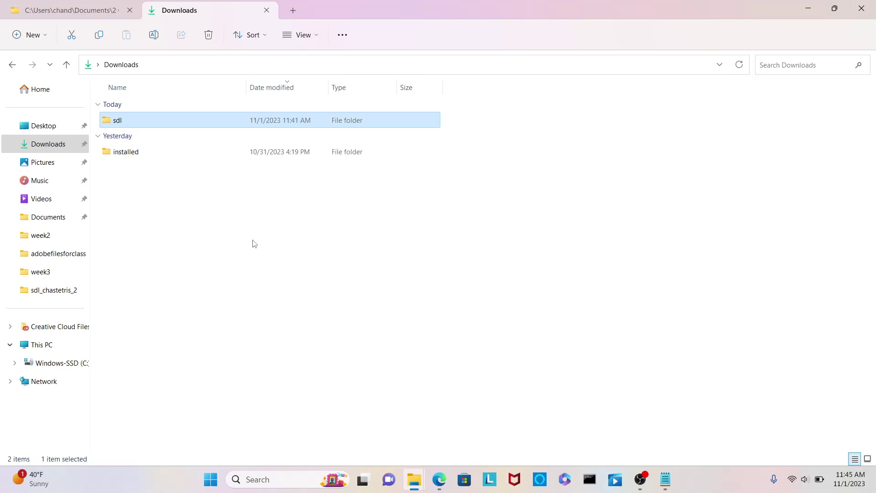
{"action": "left_click", "coordinate": [254, 241]}
{"action": "double_click", "coordinate": [152, 122]}
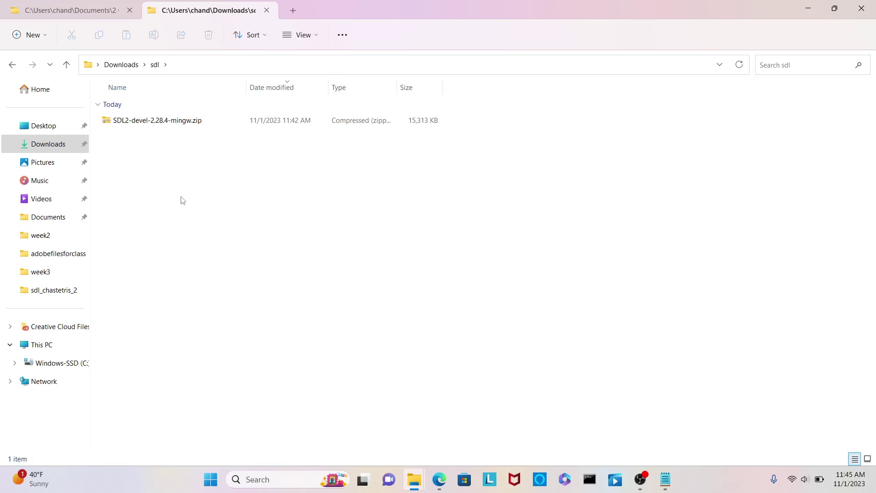
Bring up the extra File Explorer window showing sdl_chastetris_2 and close it
{"action": "key", "text": "alt+Tab"}
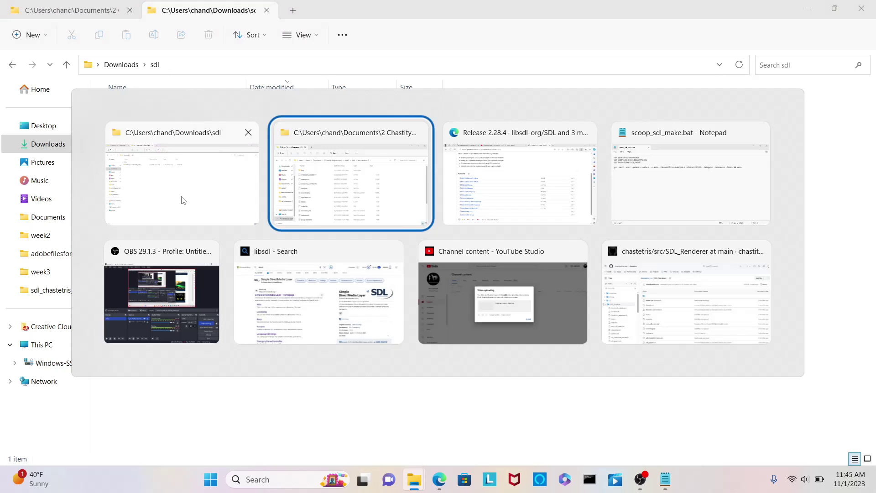
{"action": "key", "text": "Tab"}
{"action": "key", "text": "Tab"}
{"action": "key", "text": "Tab"}
{"action": "key", "text": "Tab"}
{"action": "key", "text": "Tab"}
{"action": "key", "text": "Tab"}
{"action": "key", "text": "Tab"}
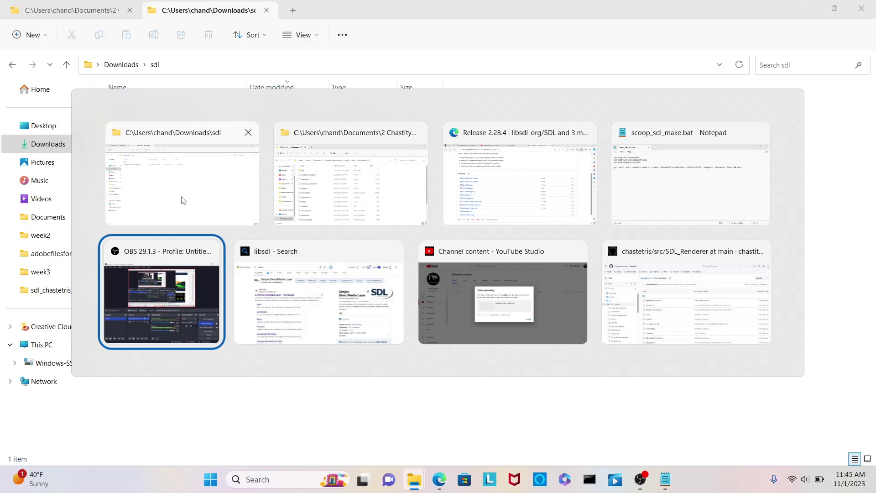
{"action": "key", "text": "Tab"}
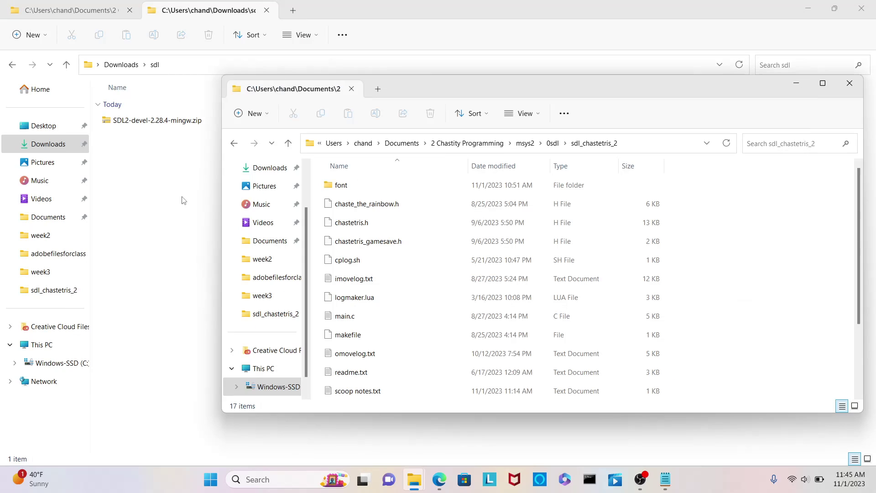
{"action": "left_click", "coordinate": [352, 88]}
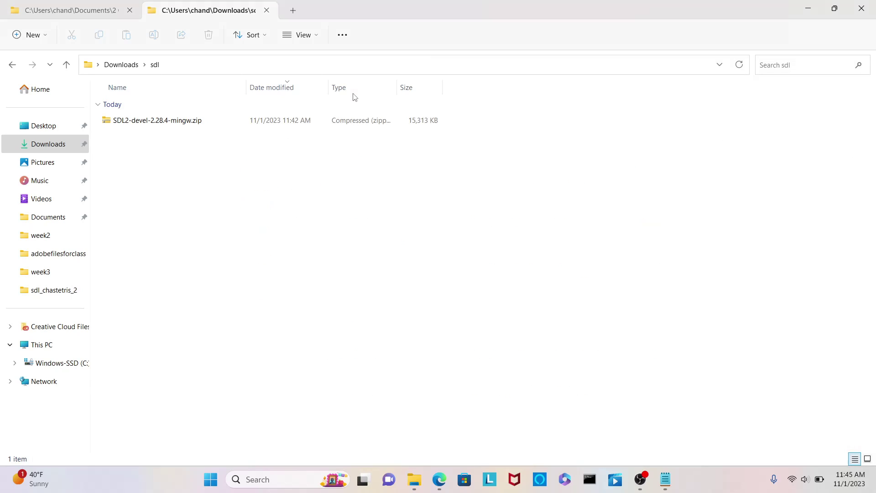
Extract SDL2-devel-2.28.4-mingw.zip into the suggested SDL2-devel-2.28.4-mingw folder inside Downloads\sdl
{"action": "left_click", "coordinate": [156, 122]}
{"action": "right_click", "coordinate": [156, 124]}
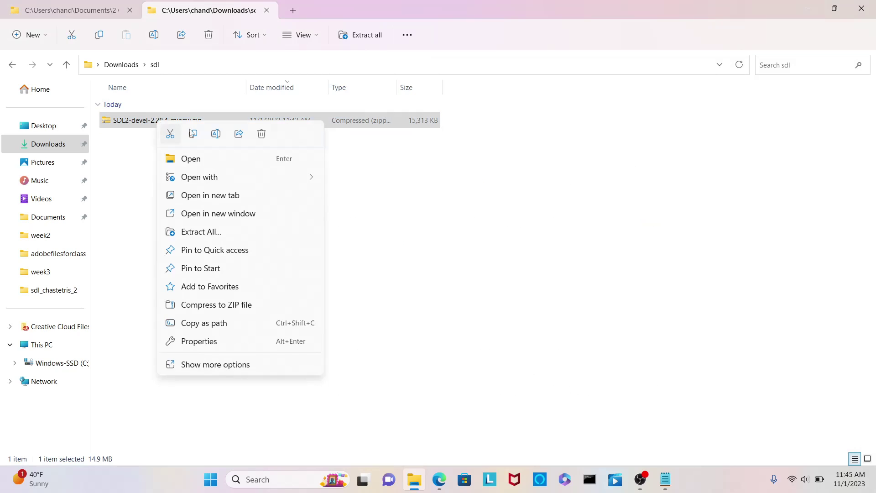
{"action": "left_click", "coordinate": [509, 221]}
{"action": "left_click", "coordinate": [196, 121]}
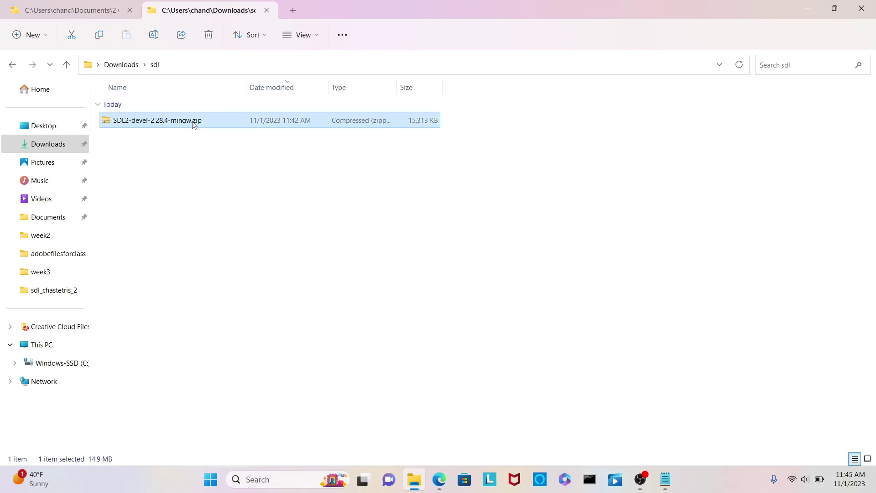
{"action": "left_click", "coordinate": [368, 40]}
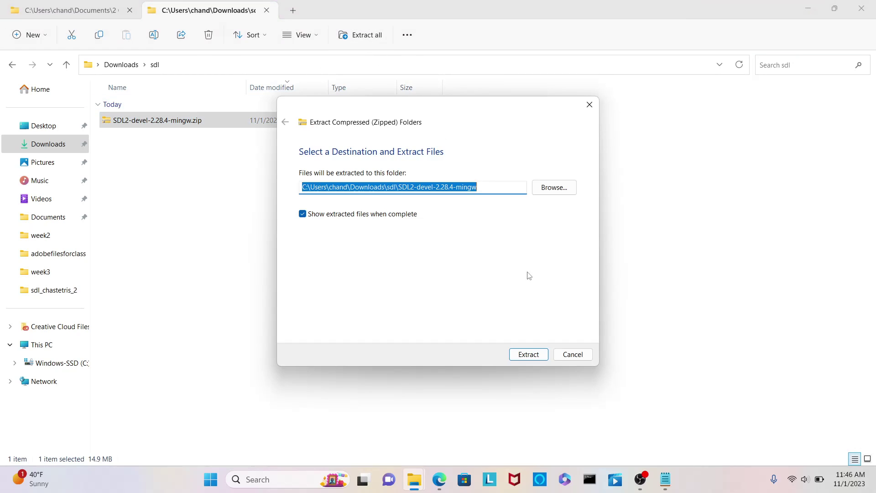
{"action": "left_click", "coordinate": [527, 350]}
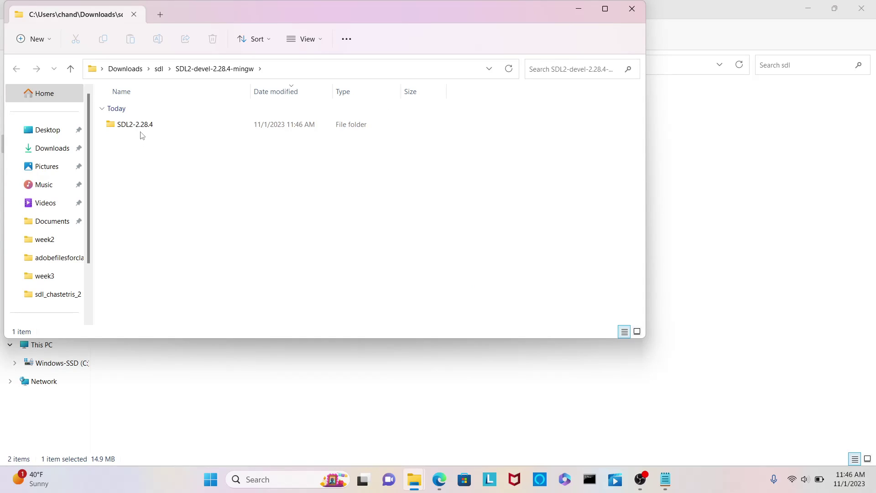
Examine the extracted SDL2-2.28.4 folder, including x86_64-w64-mingw32 and its bin subfolder, and return to the window showing Downloads\sdl
{"action": "double_click", "coordinate": [140, 128]}
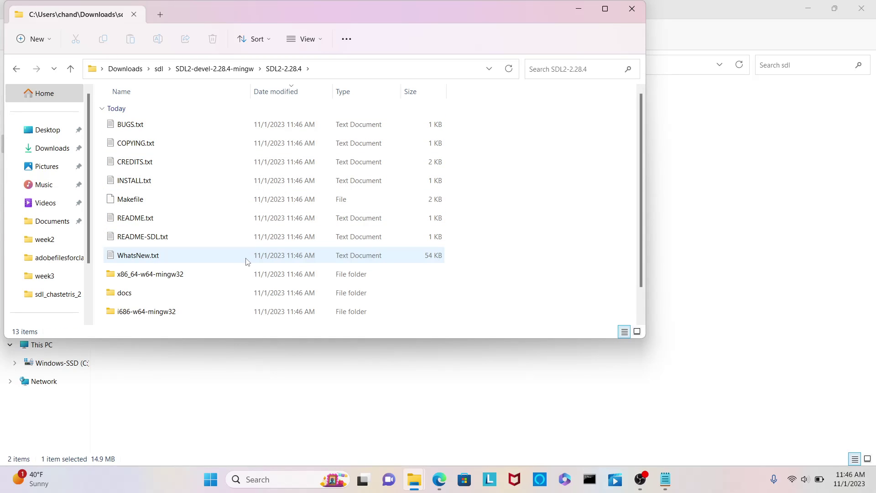
{"action": "scroll", "coordinate": [246, 261], "scroll_direction": "down", "scroll_amount": 1}
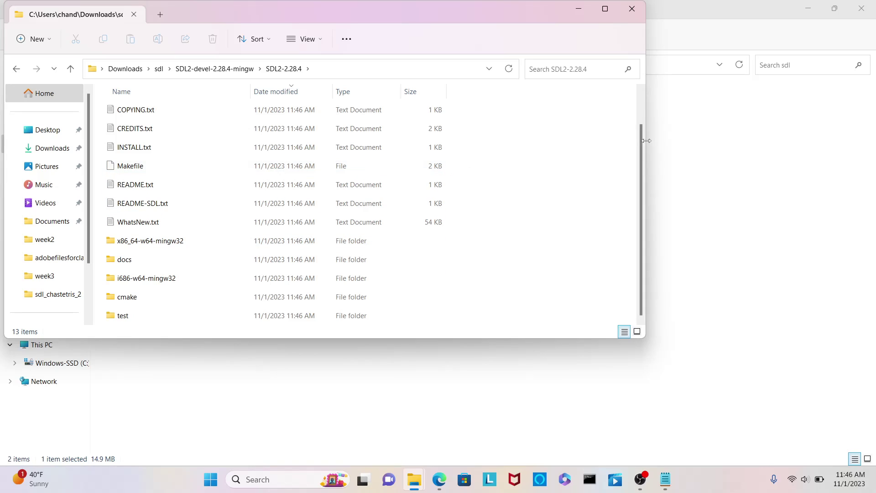
{"action": "double_click", "coordinate": [178, 244]}
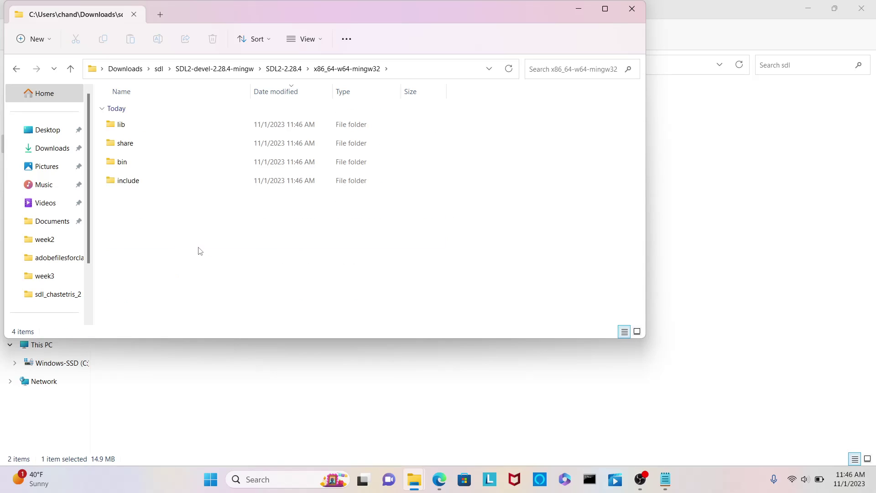
{"action": "double_click", "coordinate": [130, 165]}
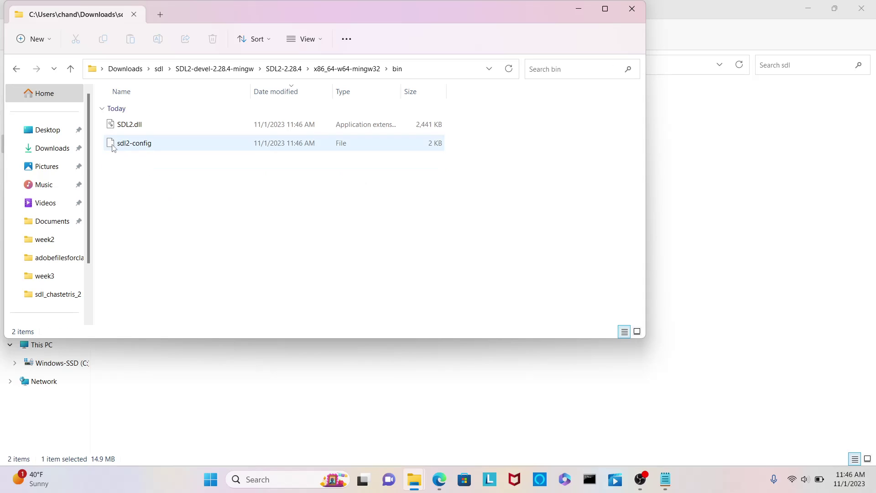
{"action": "left_click", "coordinate": [75, 70]}
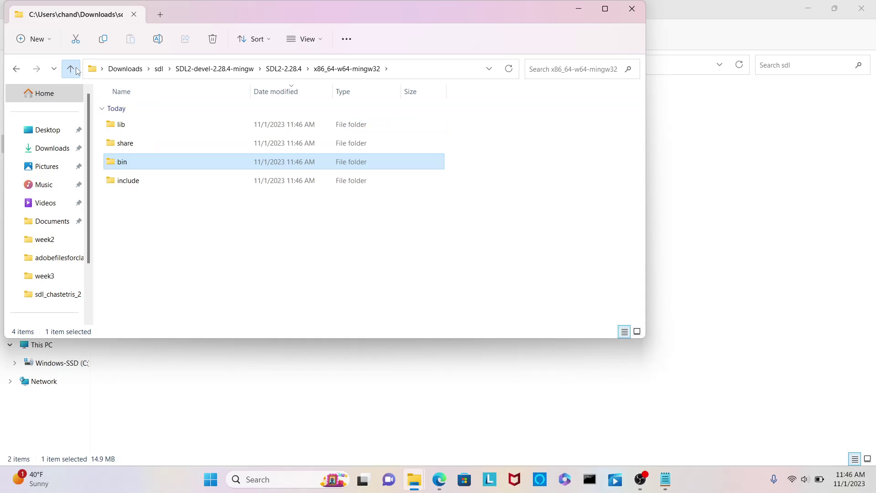
{"action": "left_click", "coordinate": [76, 70]}
{"action": "left_click", "coordinate": [561, 239]}
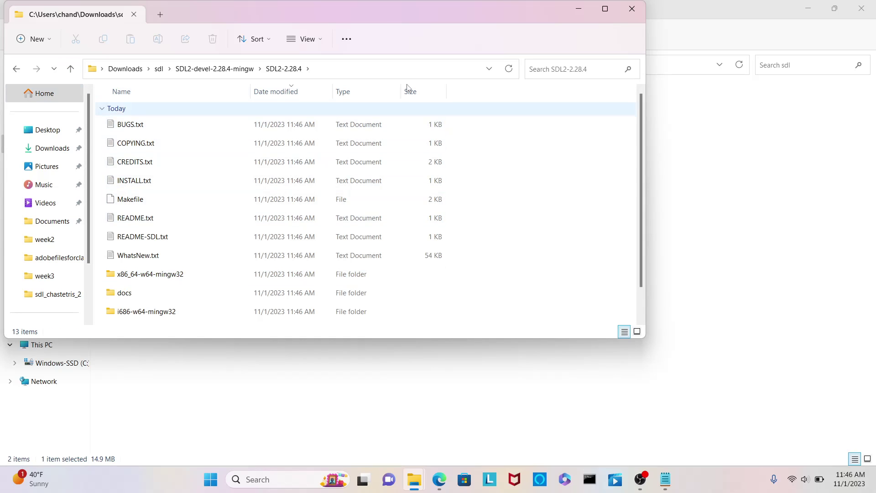
{"action": "left_click_drag", "start_coordinate": [313, 21], "coordinate": [621, 100]}
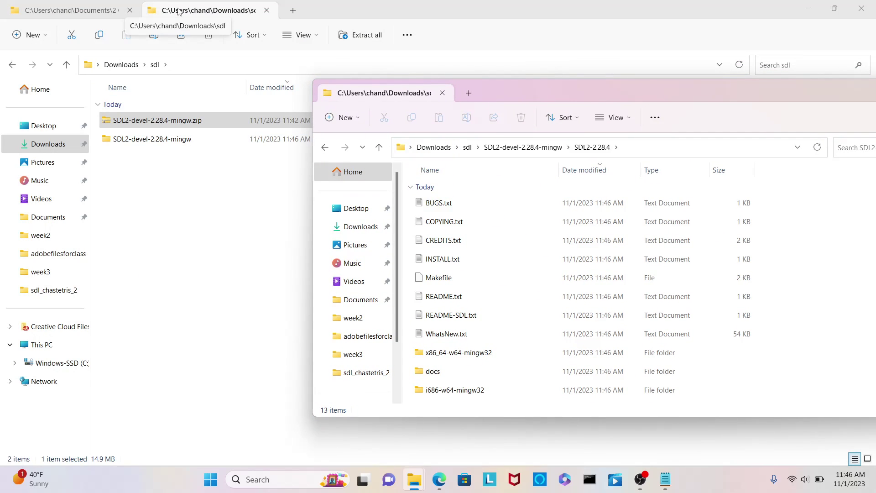
{"action": "left_click", "coordinate": [158, 202]}
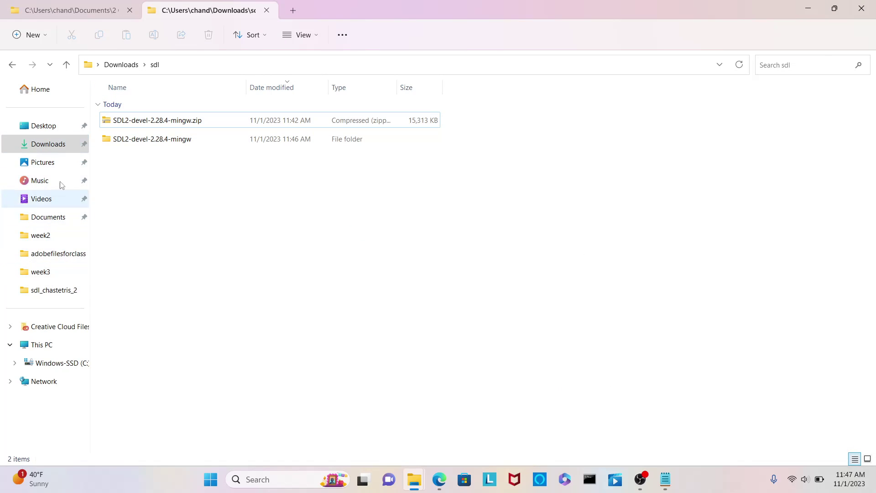
{"action": "left_click", "coordinate": [53, 91]}
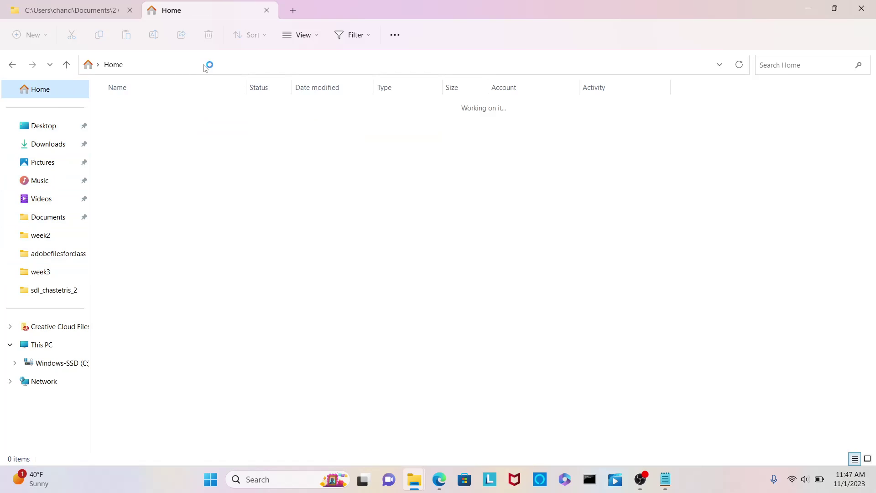
{"action": "left_click", "coordinate": [242, 64]}
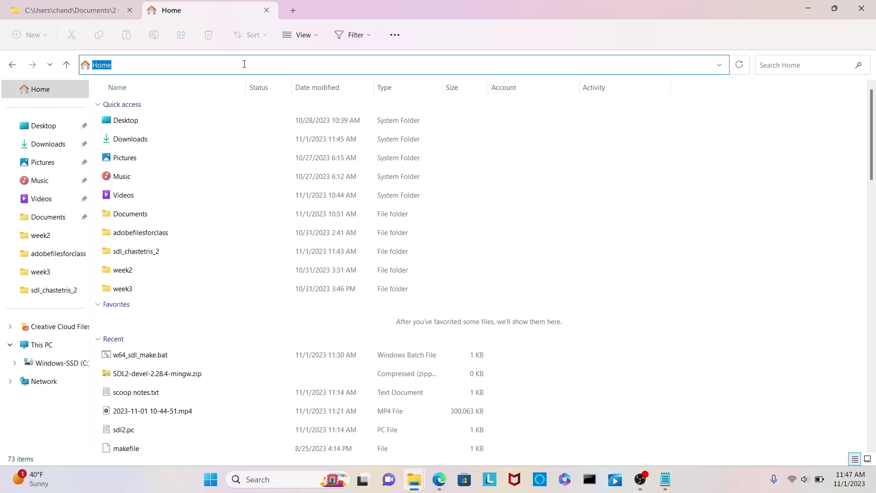
{"action": "scroll", "coordinate": [217, 292], "scroll_direction": "down", "scroll_amount": 1}
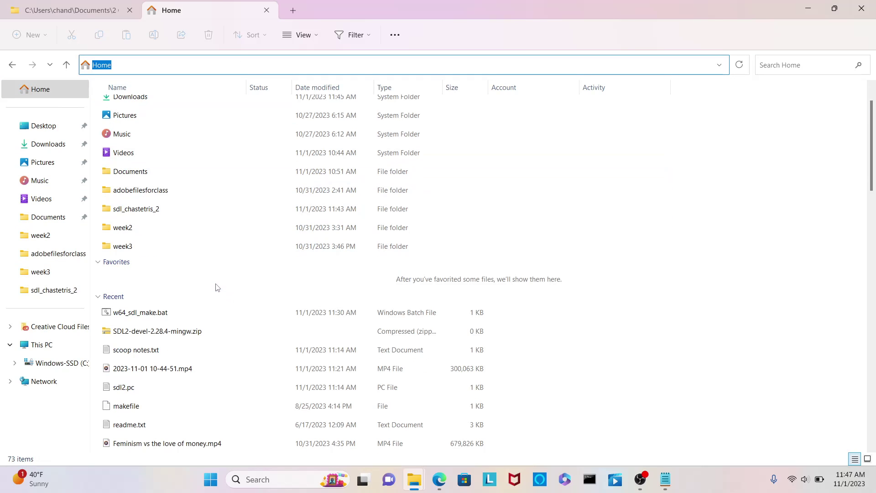
{"action": "scroll", "coordinate": [217, 288], "scroll_direction": "down", "scroll_amount": 3}
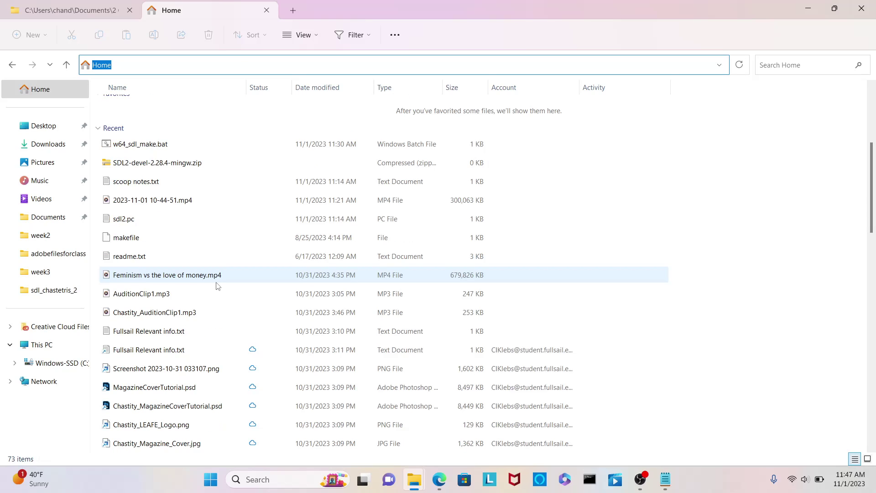
{"action": "scroll", "coordinate": [218, 285], "scroll_direction": "down", "scroll_amount": 4}
{"action": "scroll", "coordinate": [218, 287], "scroll_direction": "up", "scroll_amount": 8}
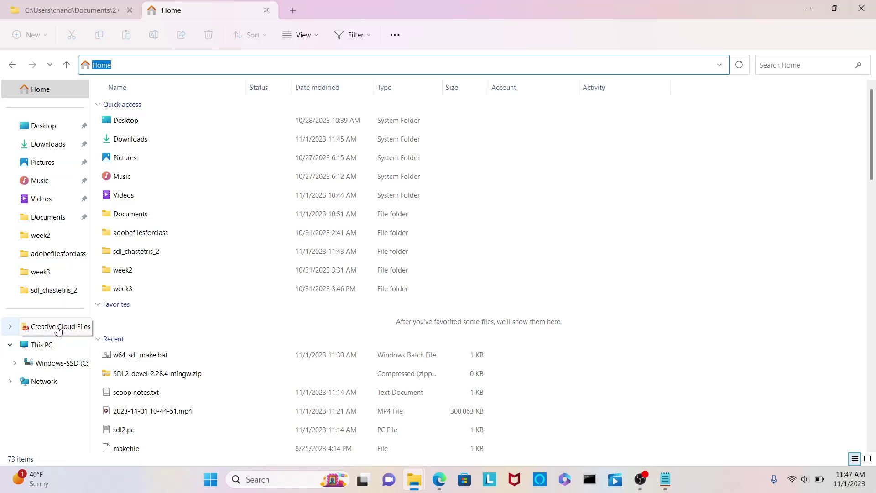
From the C: drive, open the user profile's scoop\apps\gcc\current\x86_64-w64-mingw32 folder
{"action": "left_click", "coordinate": [51, 364]}
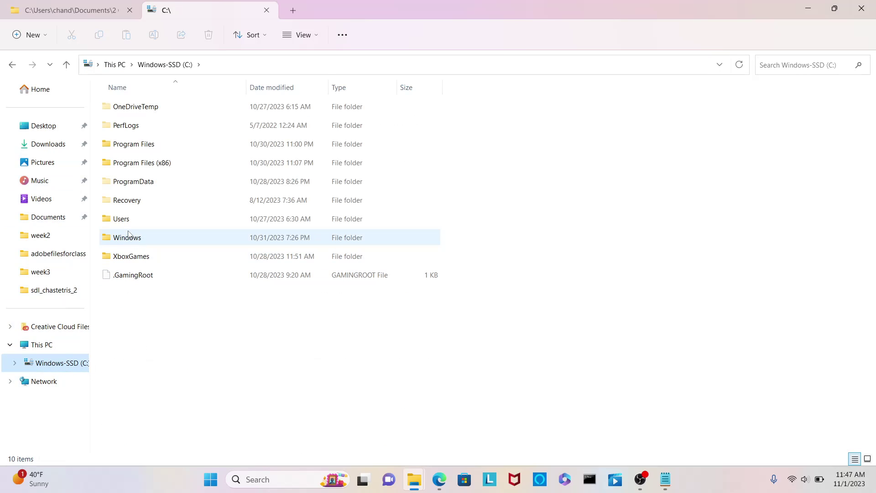
{"action": "double_click", "coordinate": [119, 219]}
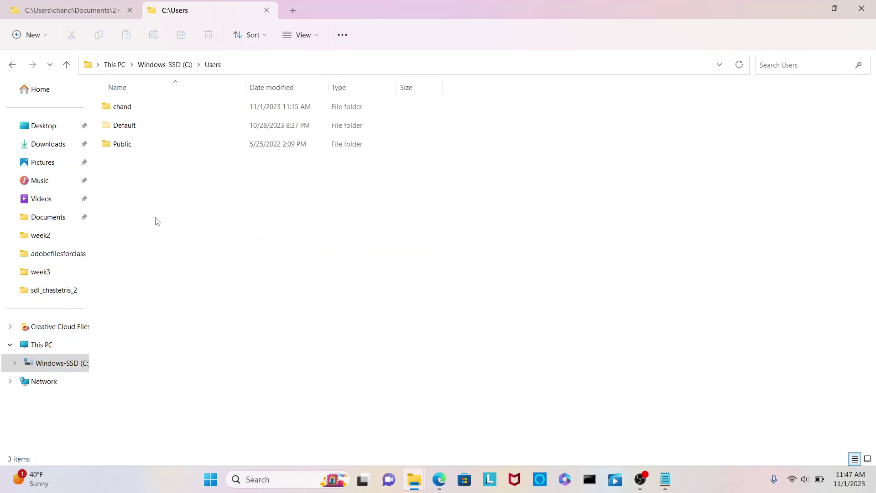
{"action": "double_click", "coordinate": [122, 106]}
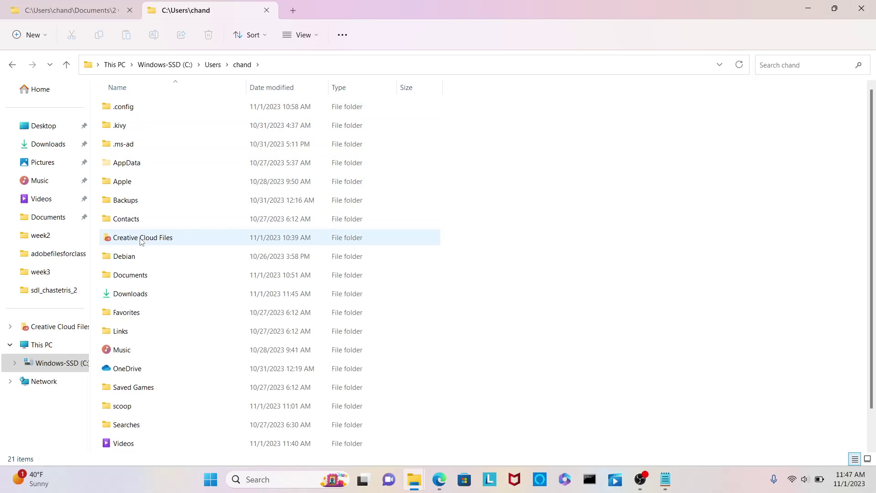
{"action": "left_click", "coordinate": [128, 407]}
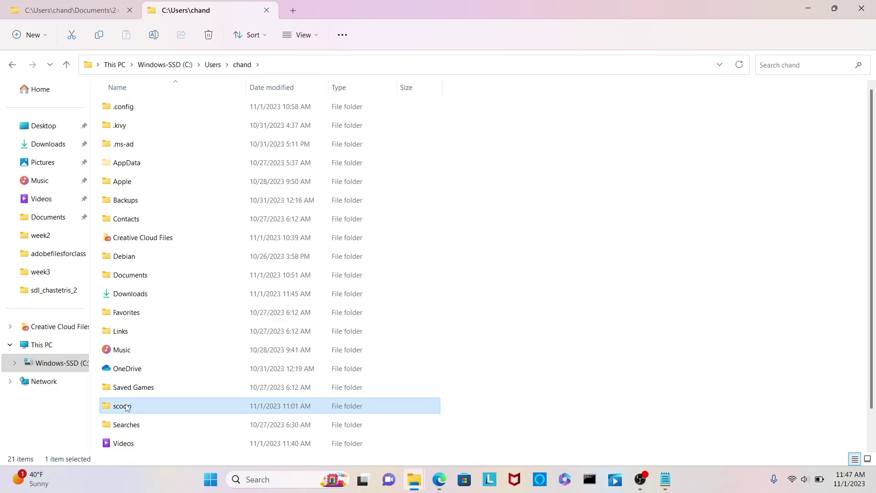
{"action": "double_click", "coordinate": [127, 408]}
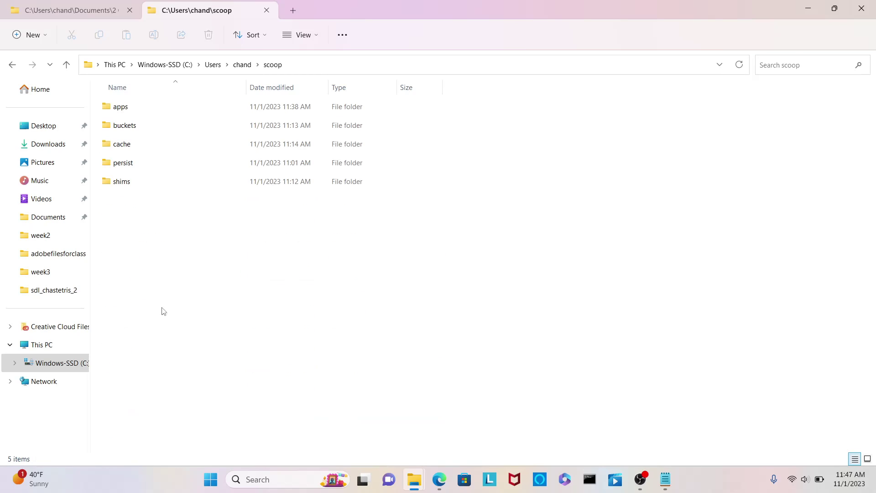
{"action": "double_click", "coordinate": [124, 107]}
{"action": "double_click", "coordinate": [121, 126]}
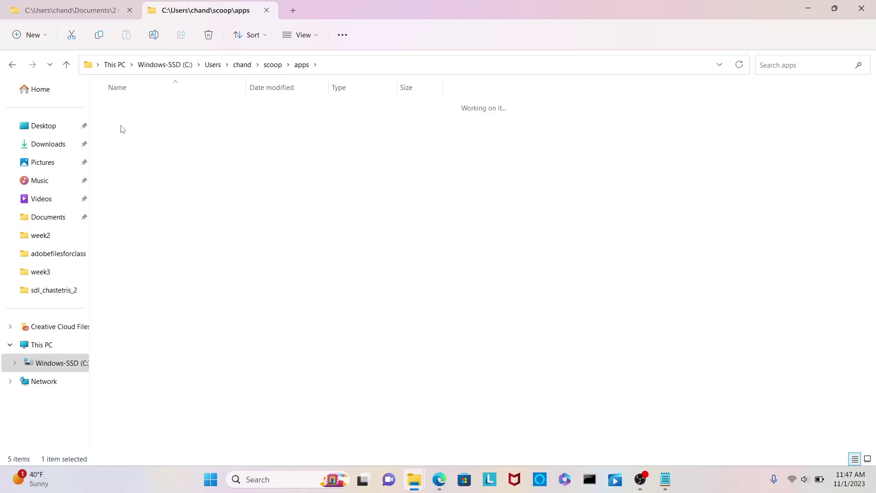
{"action": "double_click", "coordinate": [128, 125]}
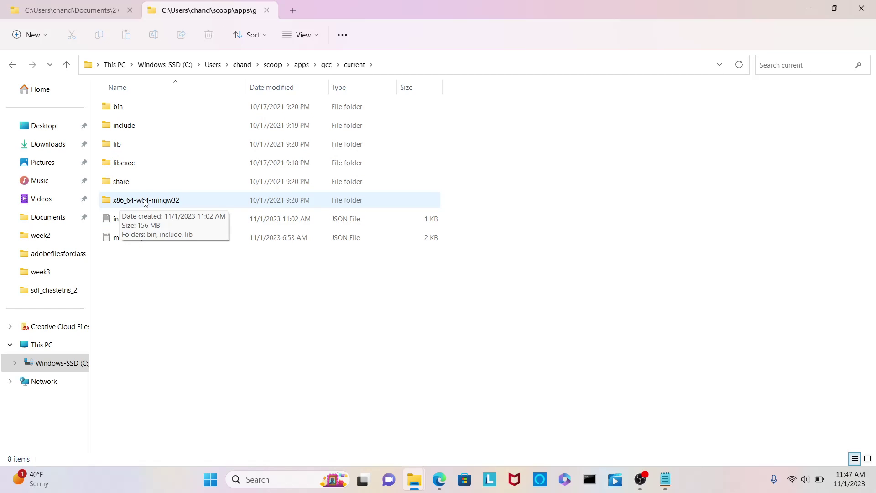
{"action": "double_click", "coordinate": [169, 204]}
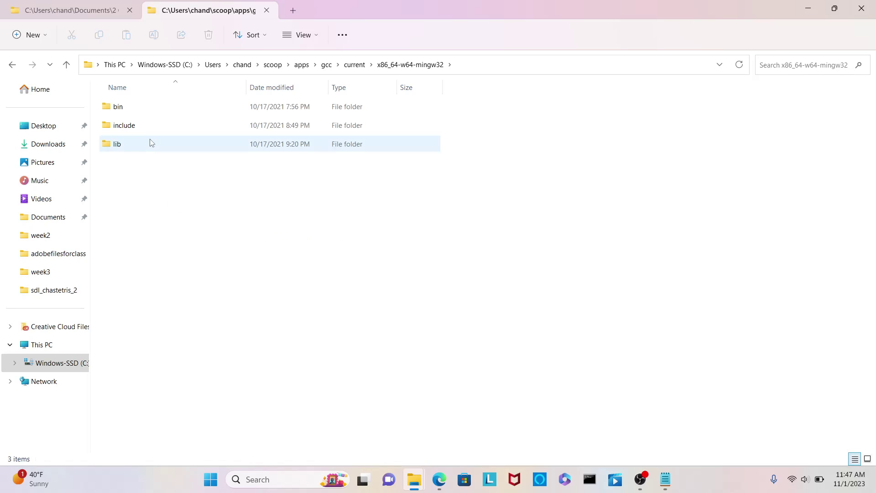
Examine the bin and include subfolders of Scoop's gcc x86_64-w64-mingw32 folder and return to the parent folder
{"action": "double_click", "coordinate": [130, 109]}
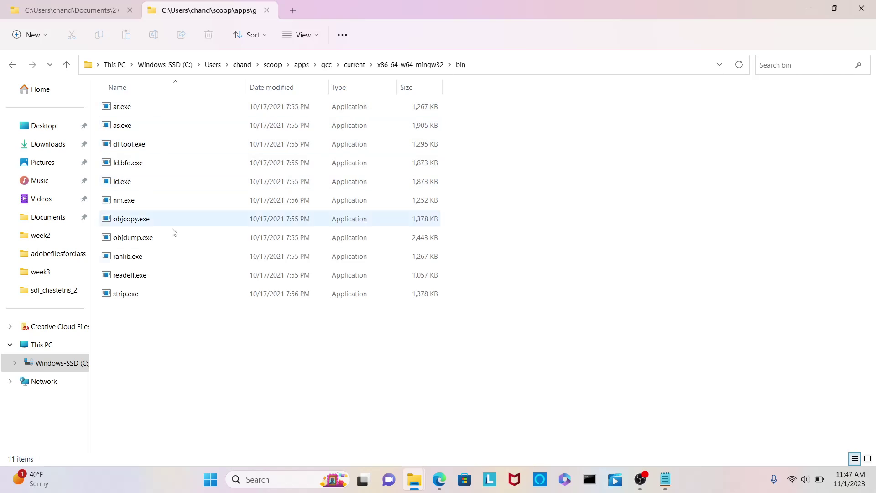
{"action": "left_click", "coordinate": [67, 64]}
{"action": "double_click", "coordinate": [129, 130]}
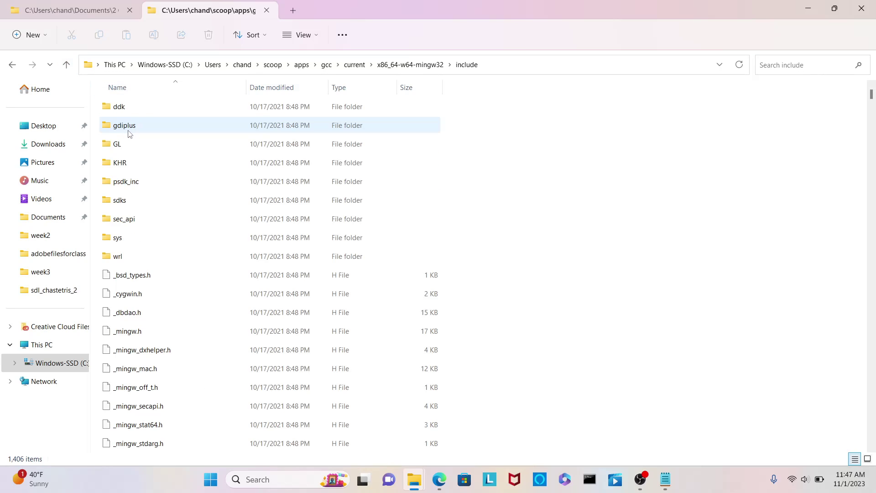
{"action": "scroll", "coordinate": [192, 216], "scroll_direction": "down", "scroll_amount": 4}
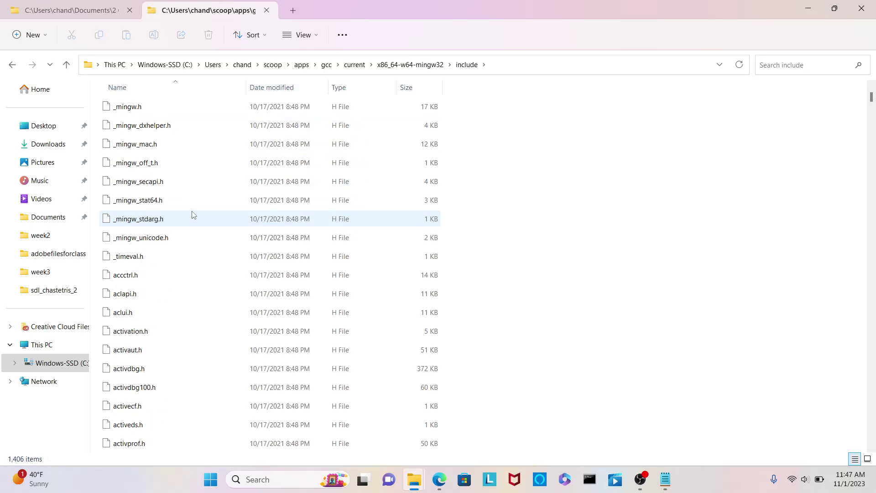
{"action": "scroll", "coordinate": [193, 215], "scroll_direction": "down", "scroll_amount": 4}
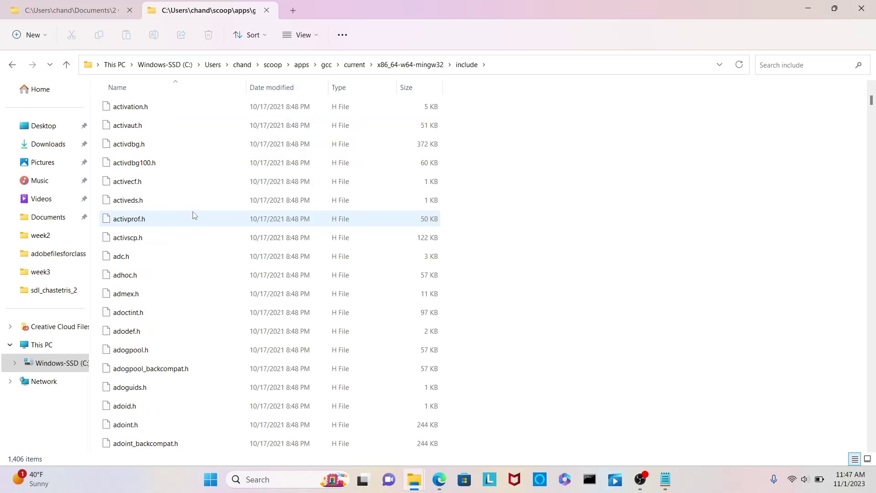
{"action": "left_click", "coordinate": [66, 64]}
Examine the library files in the lib subfolder of Scoop's gcc x86_64-w64-mingw32 and go back up one level
{"action": "left_click", "coordinate": [124, 145]}
{"action": "double_click", "coordinate": [126, 146]}
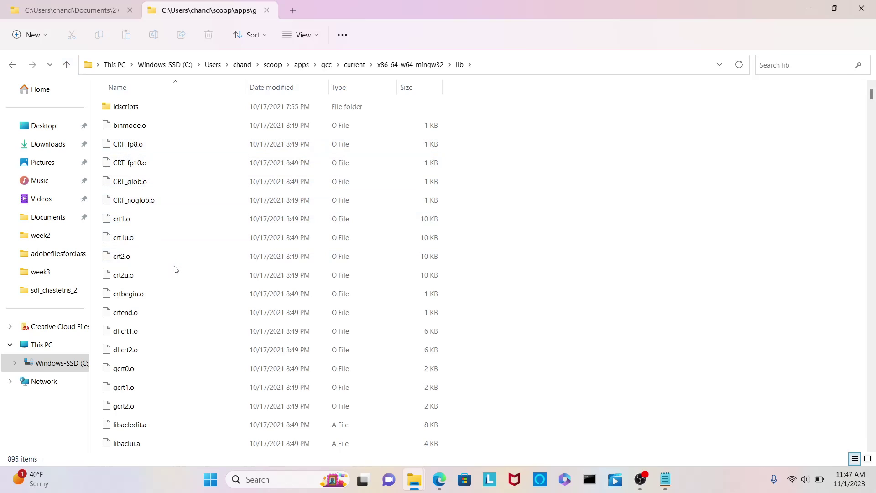
{"action": "scroll", "coordinate": [173, 267], "scroll_direction": "down", "scroll_amount": 6}
{"action": "scroll", "coordinate": [176, 266], "scroll_direction": "down", "scroll_amount": 3}
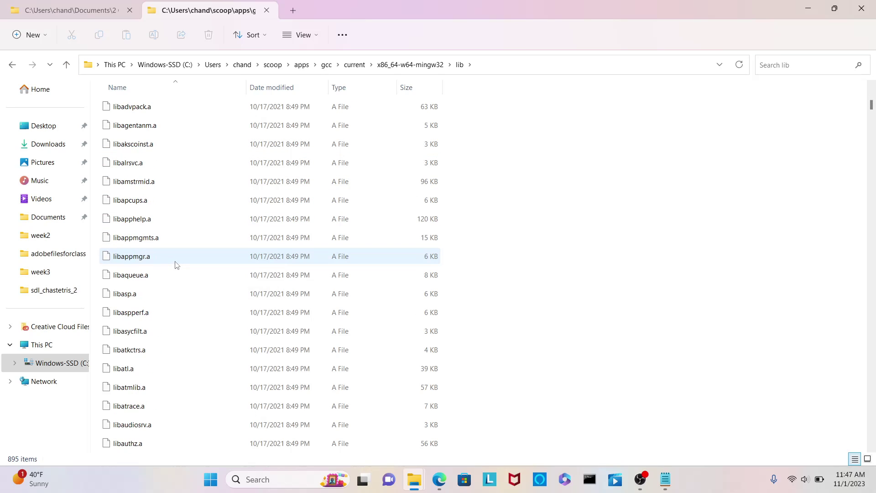
{"action": "scroll", "coordinate": [176, 266], "scroll_direction": "down", "scroll_amount": 20}
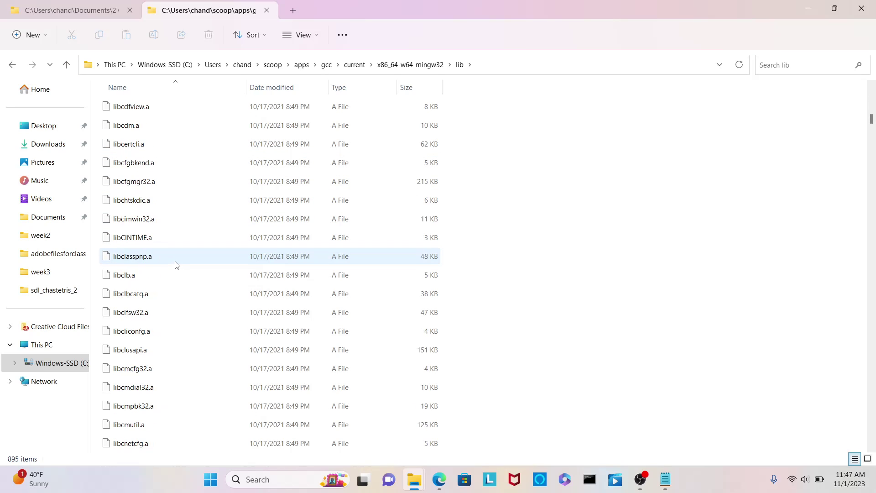
{"action": "scroll", "coordinate": [176, 265], "scroll_direction": "down", "scroll_amount": 20}
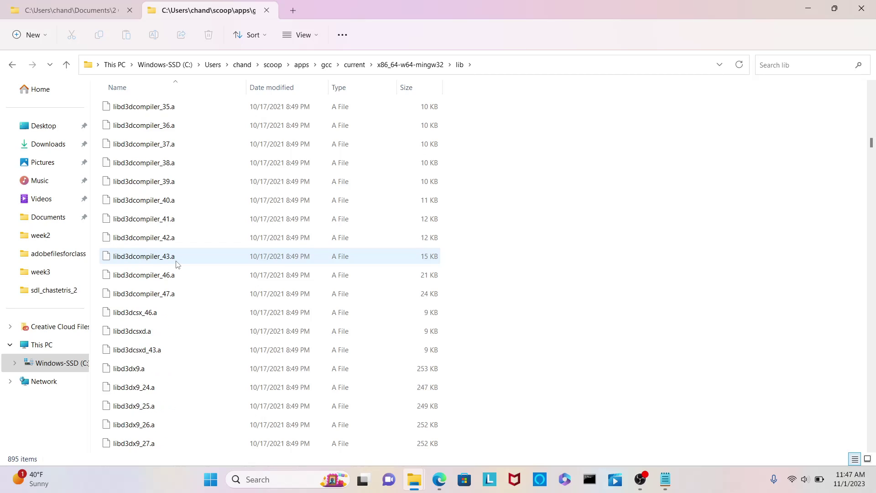
{"action": "scroll", "coordinate": [178, 264], "scroll_direction": "down", "scroll_amount": 15}
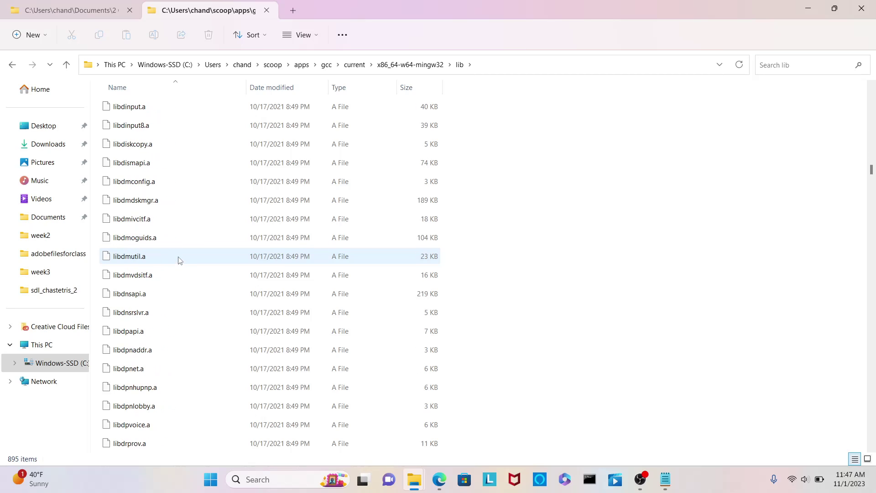
{"action": "scroll", "coordinate": [167, 256], "scroll_direction": "down", "scroll_amount": 20}
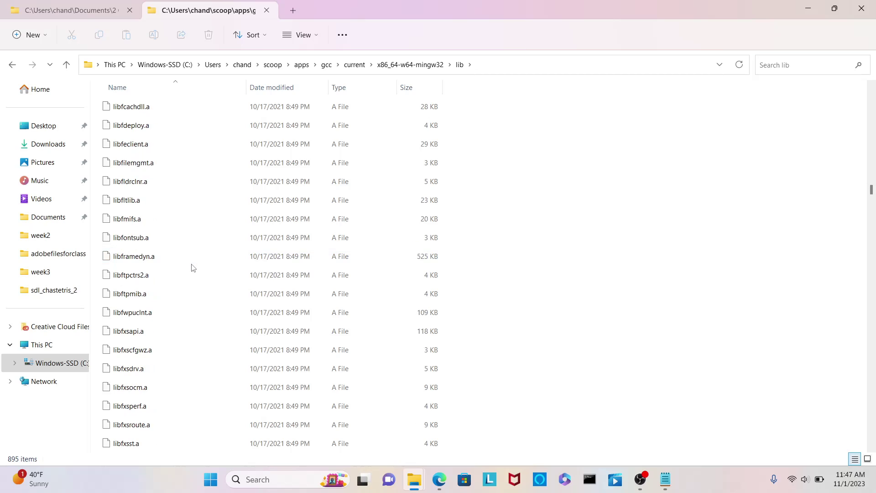
{"action": "scroll", "coordinate": [195, 270], "scroll_direction": "down", "scroll_amount": 20}
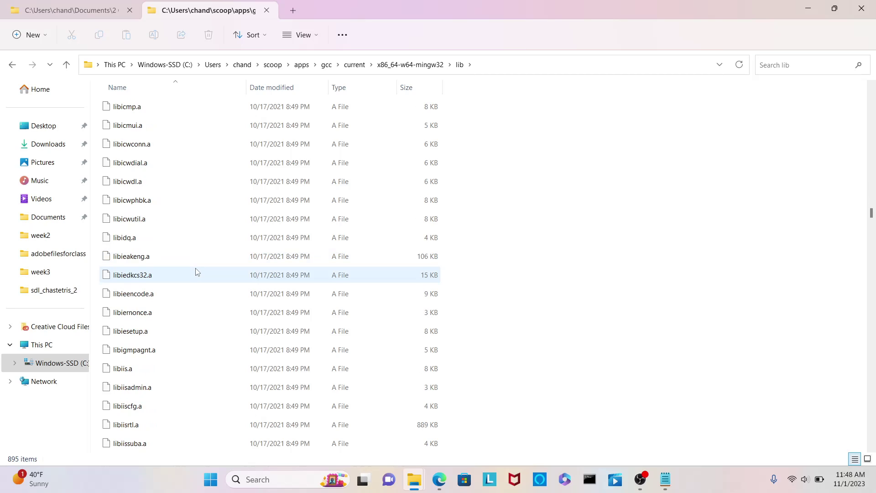
{"action": "scroll", "coordinate": [196, 272], "scroll_direction": "down", "scroll_amount": 20}
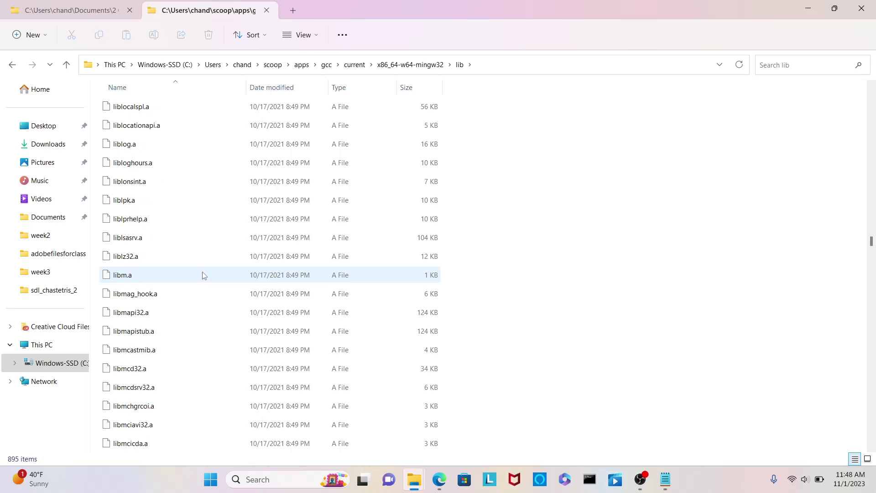
{"action": "left_click", "coordinate": [65, 69]}
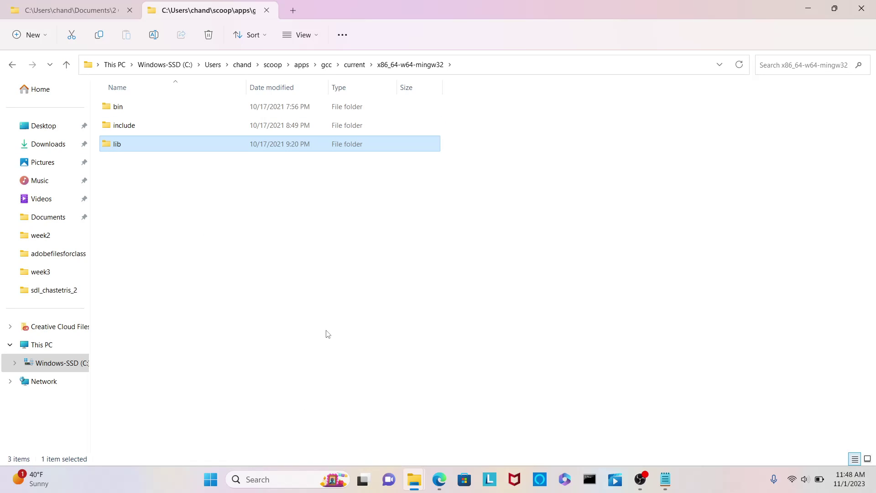
Switch to the window with the extracted SDL2-2.28.4 folder and open x86_64-w64-mingw32\bin there
{"action": "key", "text": "alt+Tab"}
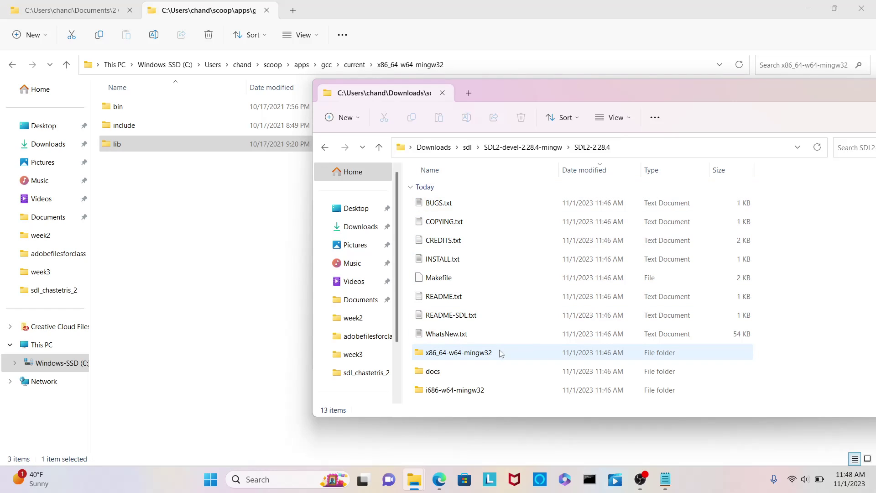
{"action": "mouse_move", "coordinate": [485, 355]}
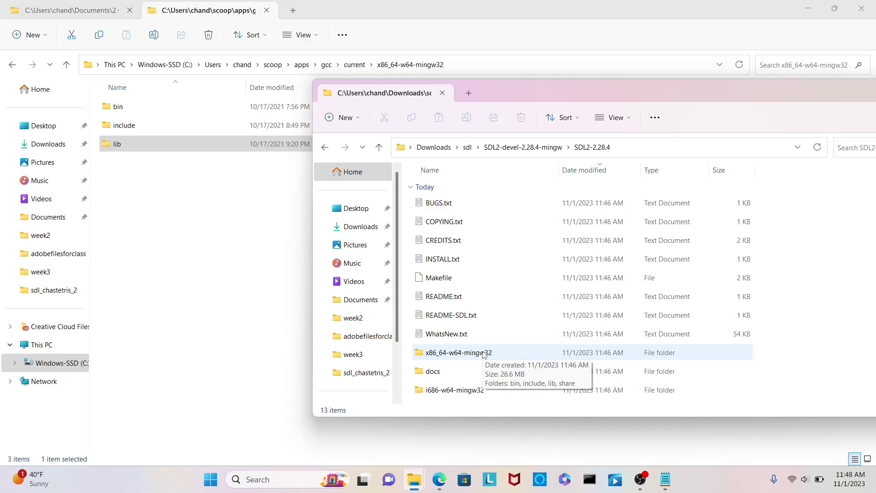
{"action": "left_click", "coordinate": [484, 355]}
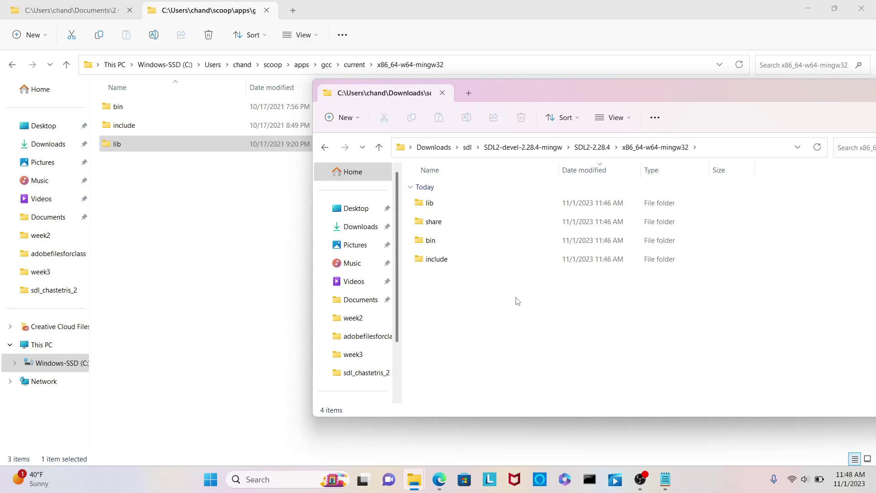
{"action": "double_click", "coordinate": [432, 242]}
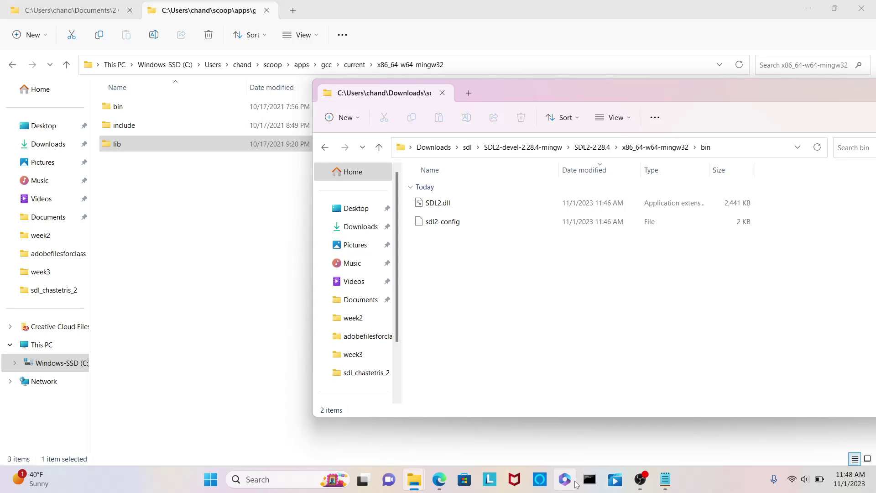
Open Command Prompt and run path to display the executable search directories
{"action": "type", "text": "path"}
{"action": "key", "text": "Return"}
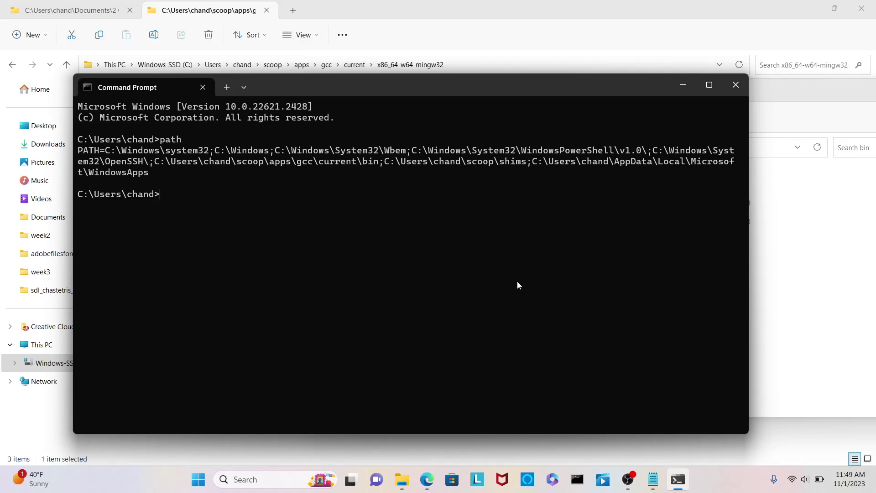
Return to the Scoop gcc window, check the bin folder inside x86_64-w64-mingw32, and go up to gcc\current
{"action": "key", "text": "alt+Tab"}
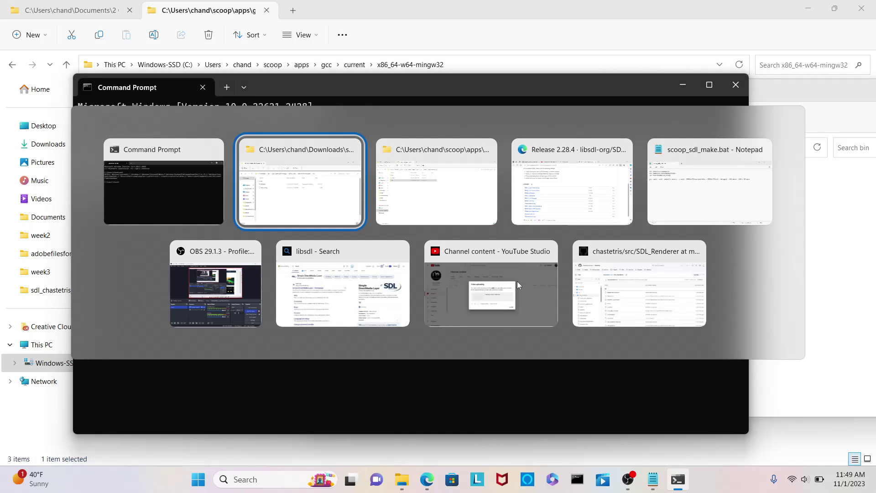
{"action": "key", "text": "alt+Tab"}
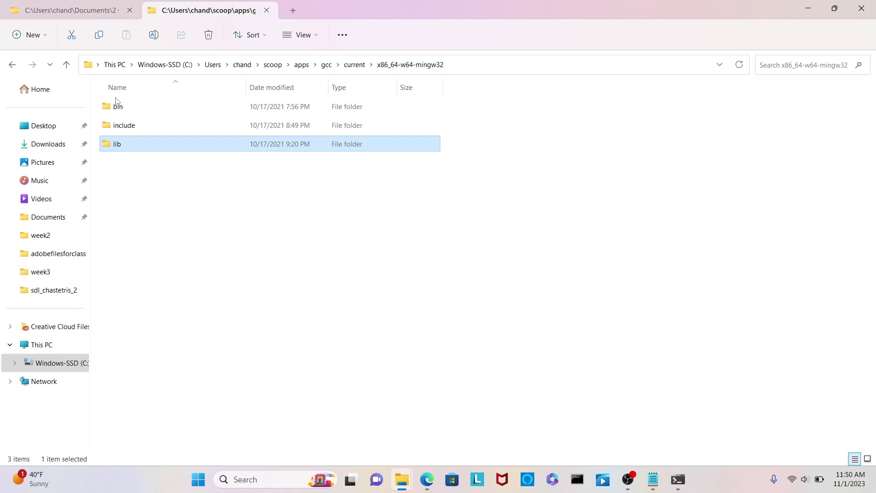
{"action": "double_click", "coordinate": [120, 108]}
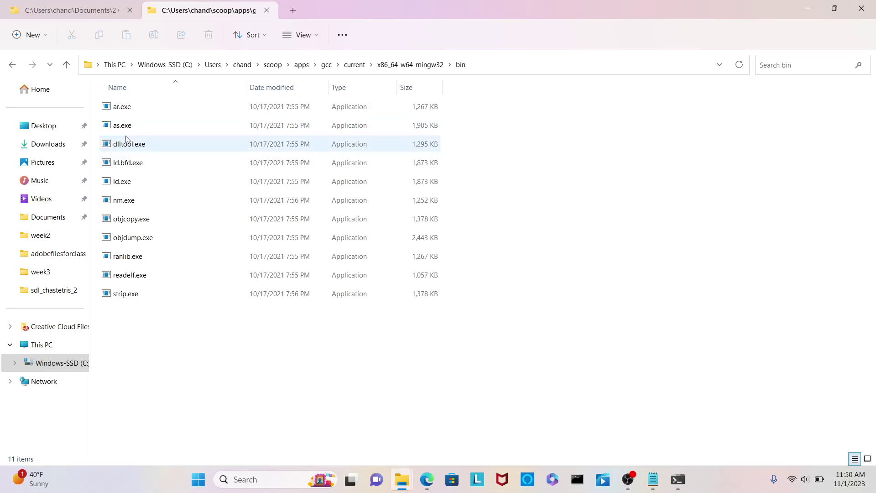
{"action": "left_click", "coordinate": [65, 65]}
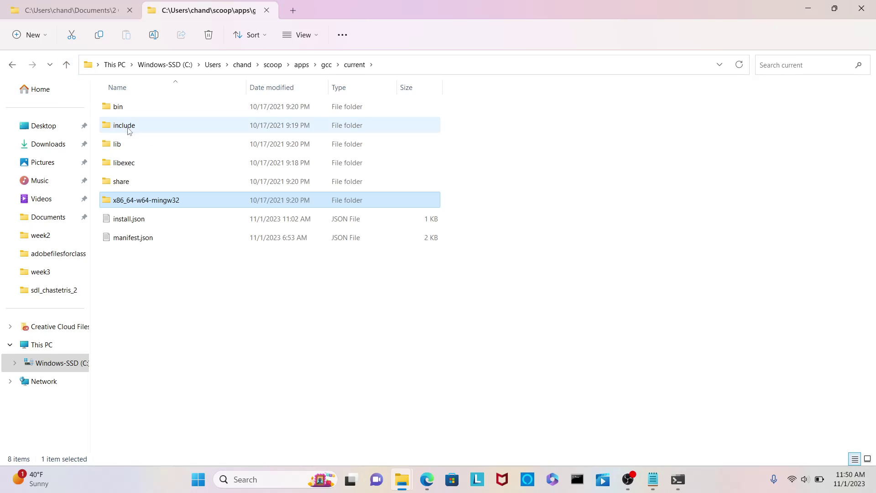
Examine the executables in the bin folder of Scoop's gcc\current and go back up one level
{"action": "left_click", "coordinate": [122, 110]}
{"action": "double_click", "coordinate": [126, 113]}
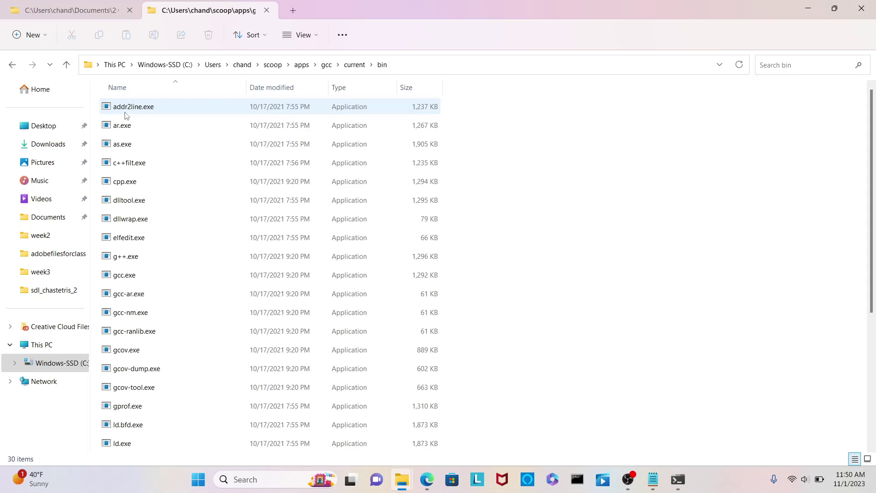
{"action": "scroll", "coordinate": [157, 161], "scroll_direction": "down", "scroll_amount": 2}
{"action": "scroll", "coordinate": [156, 161], "scroll_direction": "down", "scroll_amount": 2}
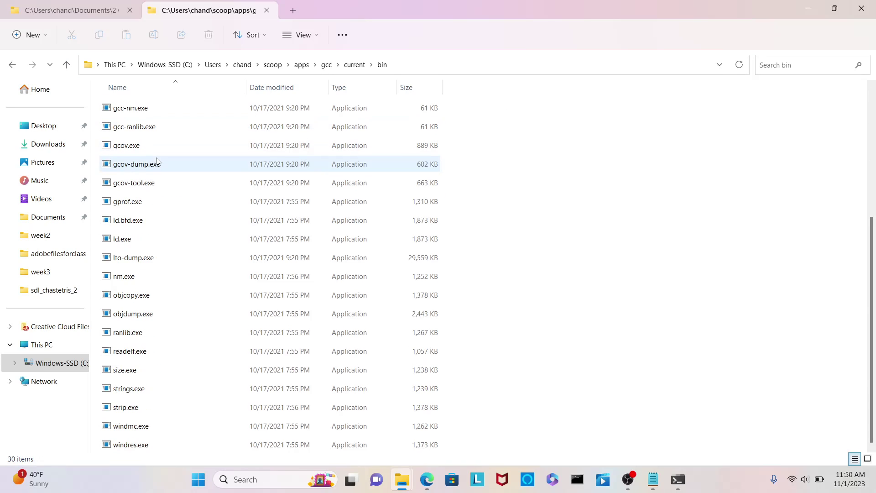
{"action": "scroll", "coordinate": [156, 161], "scroll_direction": "up", "scroll_amount": 1}
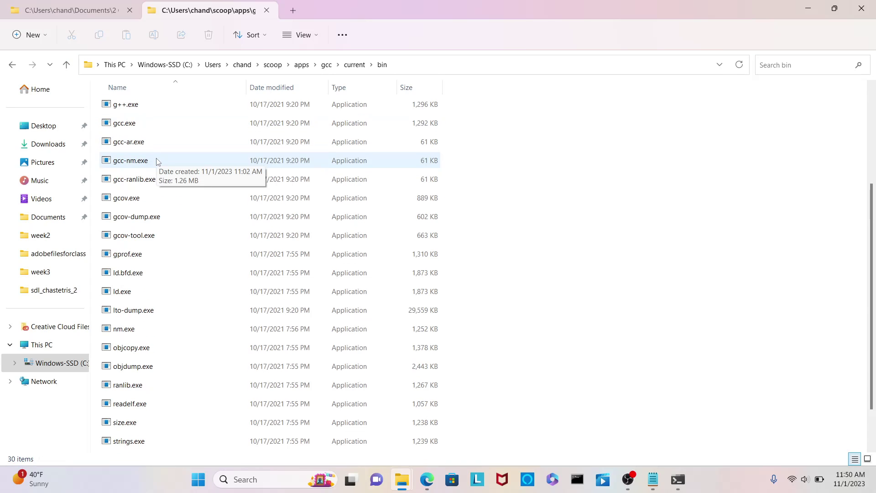
{"action": "scroll", "coordinate": [157, 162], "scroll_direction": "down", "scroll_amount": 1}
{"action": "scroll", "coordinate": [157, 162], "scroll_direction": "up", "scroll_amount": 4}
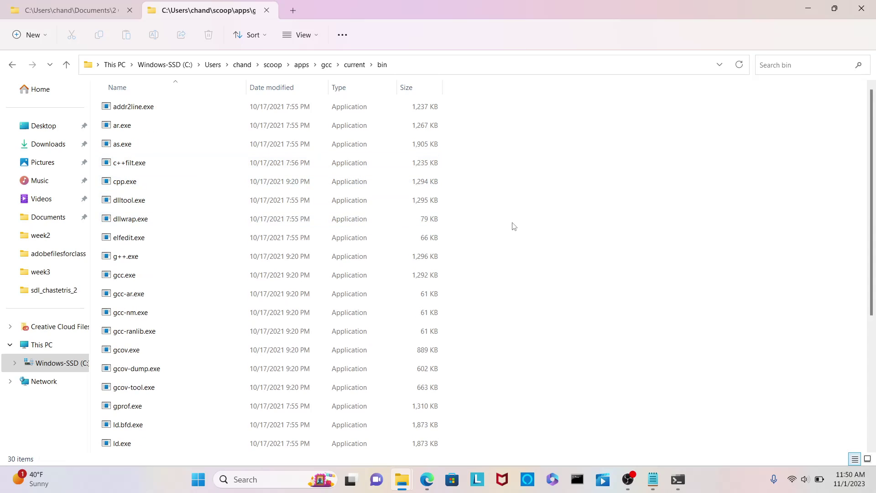
{"action": "scroll", "coordinate": [512, 227], "scroll_direction": "down", "scroll_amount": 2}
{"action": "left_click", "coordinate": [66, 65]}
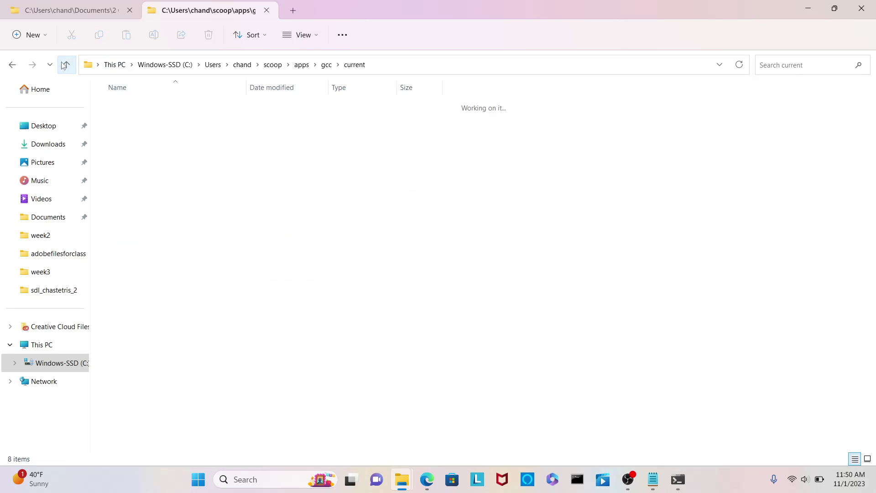
Check the contents of the include and lib folders in gcc\current, finishing back in gcc\current
{"action": "left_click", "coordinate": [109, 127]}
{"action": "double_click", "coordinate": [109, 127]}
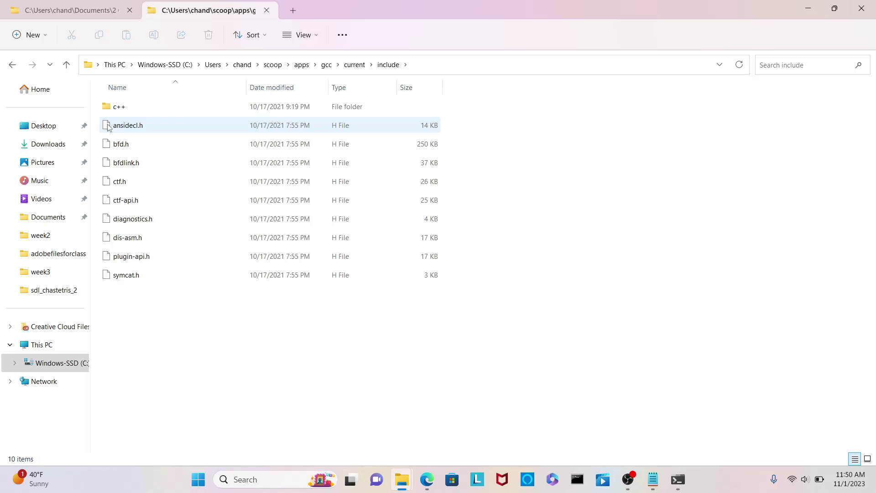
{"action": "left_click", "coordinate": [66, 64]}
{"action": "double_click", "coordinate": [119, 147]}
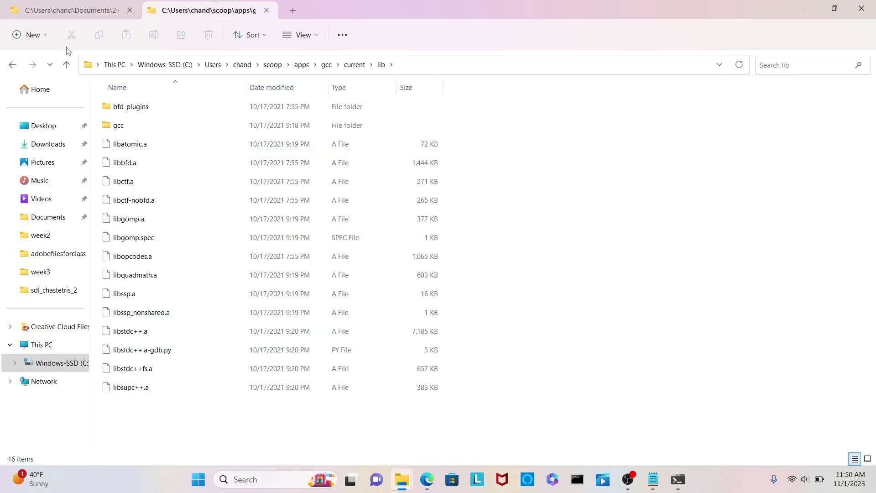
{"action": "left_click", "coordinate": [65, 65]}
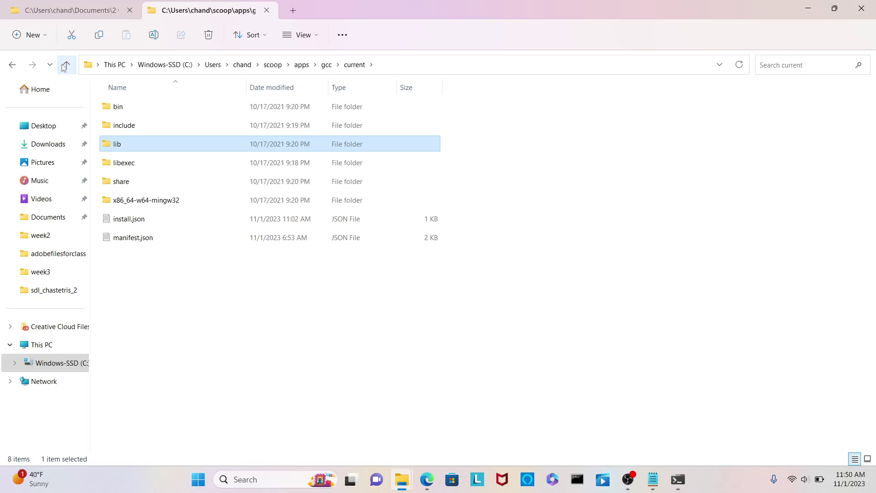
{"action": "left_click", "coordinate": [543, 63]}
{"action": "left_click", "coordinate": [319, 310]}
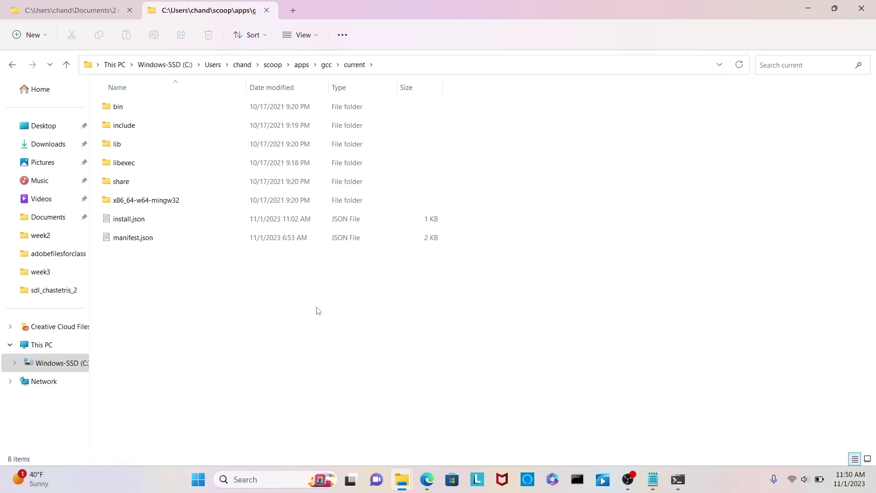
Switch to the extracted SDL2-2.28.4 window, inspect share\aclocal, and return to its x86_64-w64-mingw32 folder
{"action": "key", "text": "alt+Tab"}
{"action": "key", "text": "alt+Tab"}
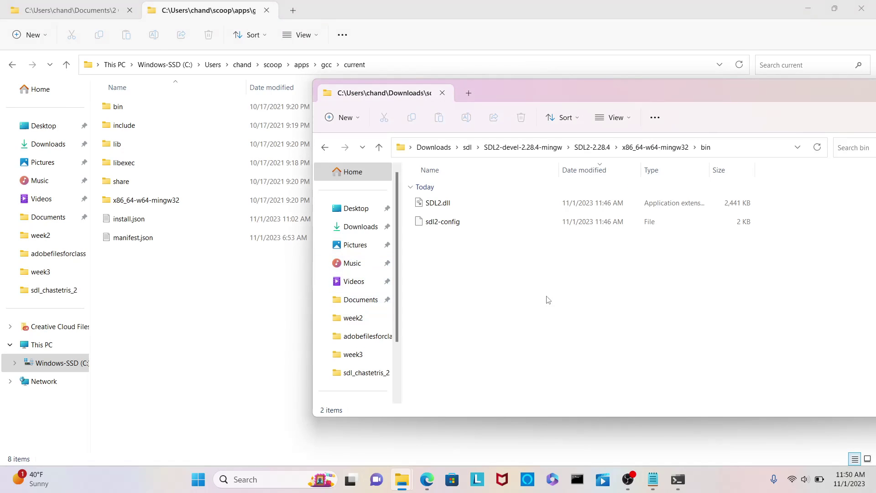
{"action": "left_click", "coordinate": [379, 147]}
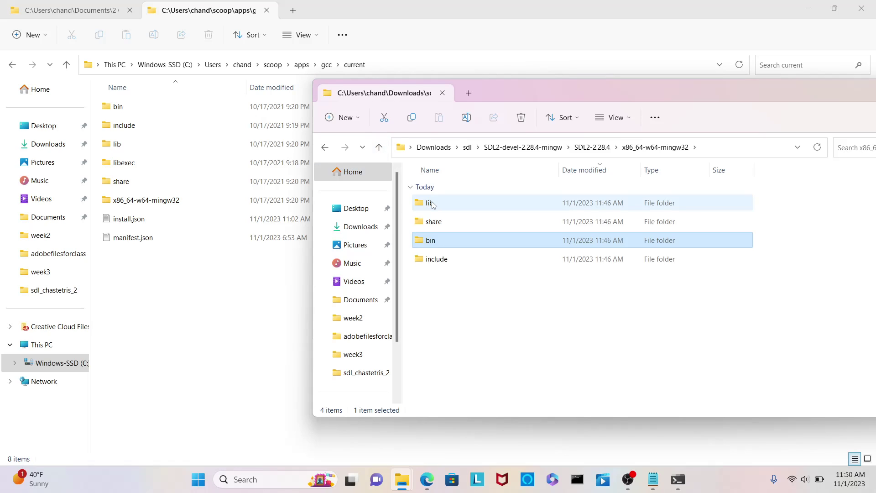
{"action": "left_click", "coordinate": [436, 222]}
{"action": "double_click", "coordinate": [435, 222]}
{"action": "double_click", "coordinate": [435, 208]}
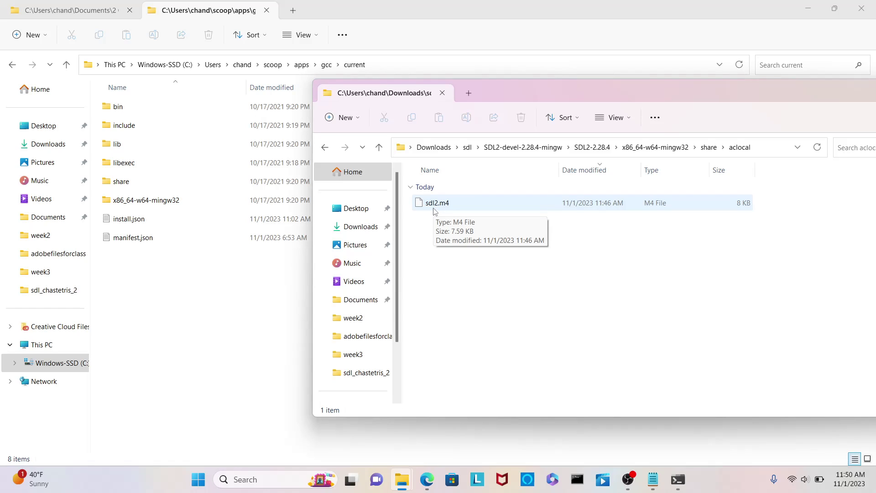
{"action": "left_click", "coordinate": [379, 148]}
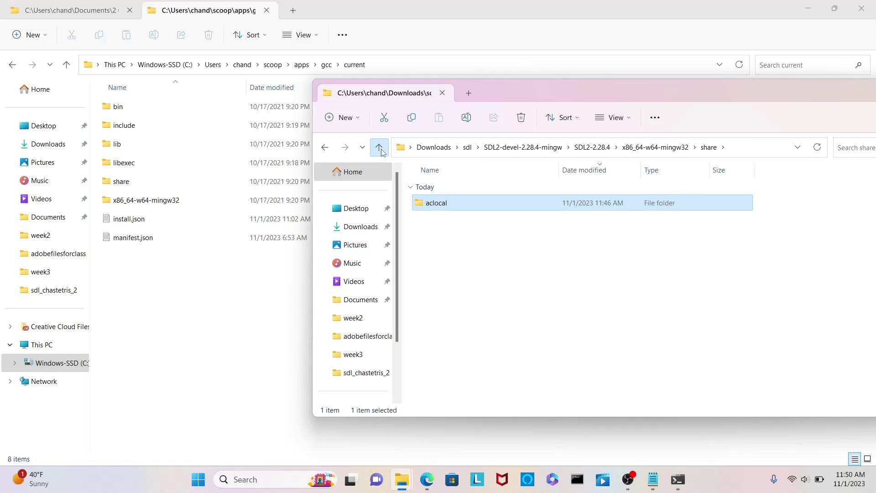
{"action": "left_click", "coordinate": [379, 147]}
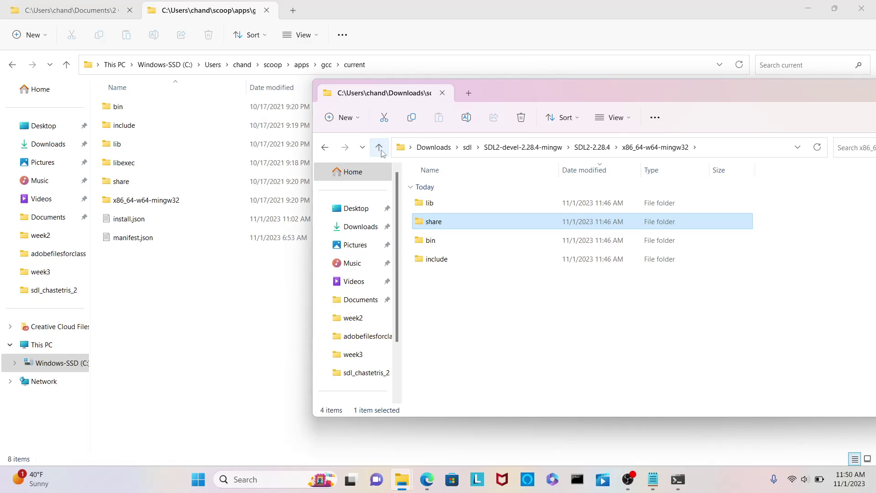
Check the bin folder of the extracted SDL2 files and go back up to x86_64-w64-mingw32
{"action": "double_click", "coordinate": [431, 240]}
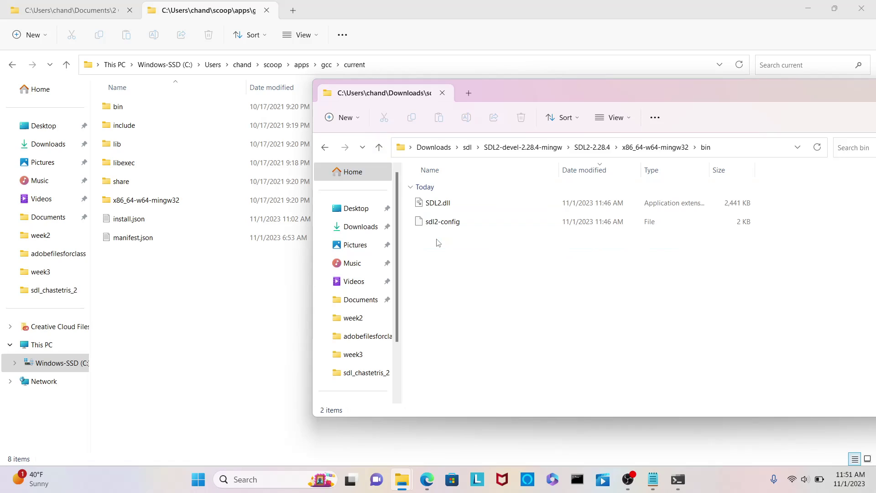
{"action": "left_click", "coordinate": [378, 147]}
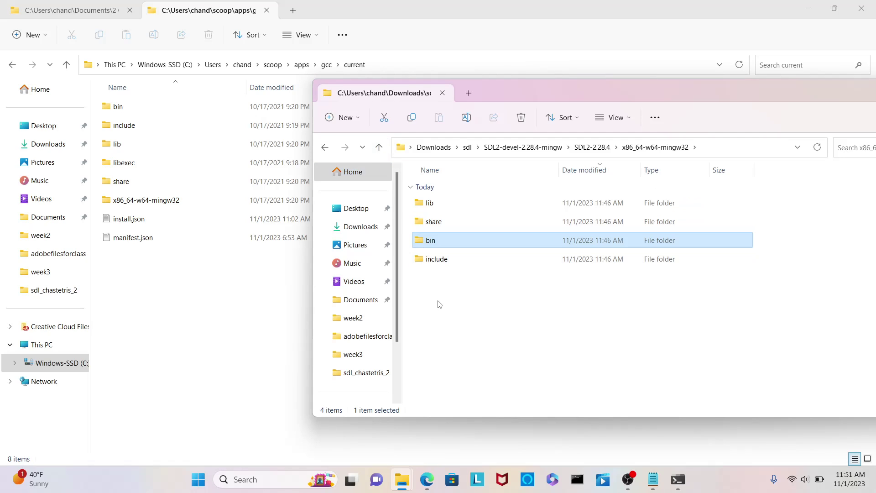
{"action": "left_click", "coordinate": [479, 318]}
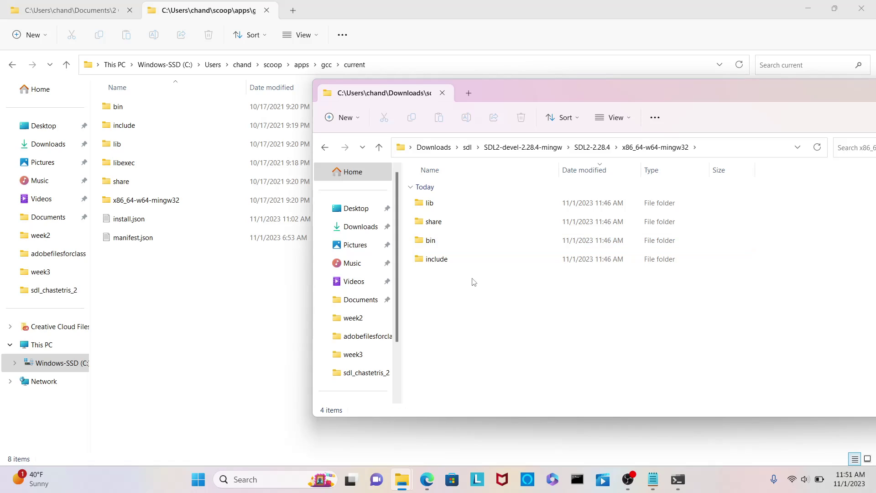
Copy the lib, bin and include folders from SDL2's x86_64-w64-mingw32 folder into Scoop's gcc\current folder
{"action": "left_click", "coordinate": [444, 206]}
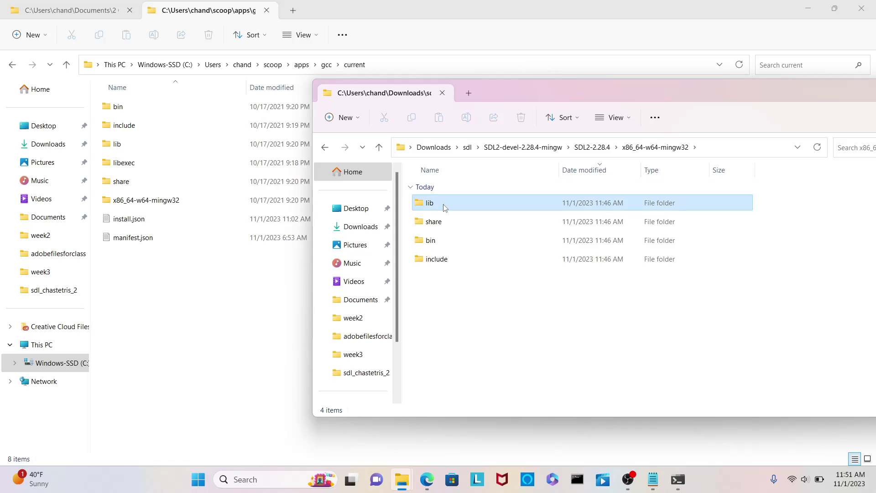
{"action": "left_click", "coordinate": [445, 240], "text": "ctrl"}
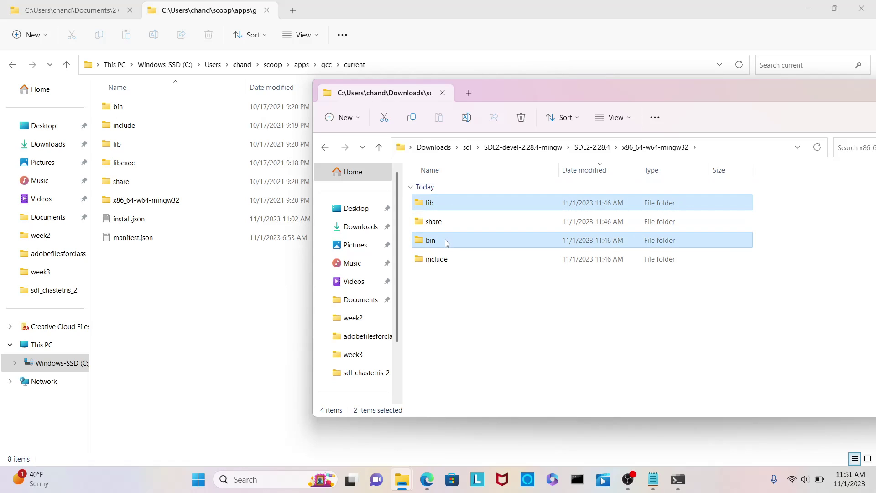
{"action": "left_click", "coordinate": [445, 264], "text": "ctrl"}
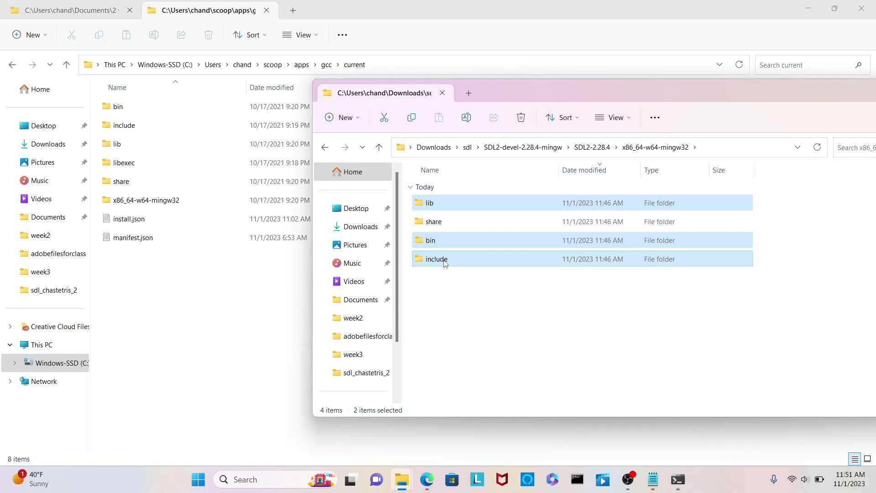
{"action": "right_click", "coordinate": [445, 263]}
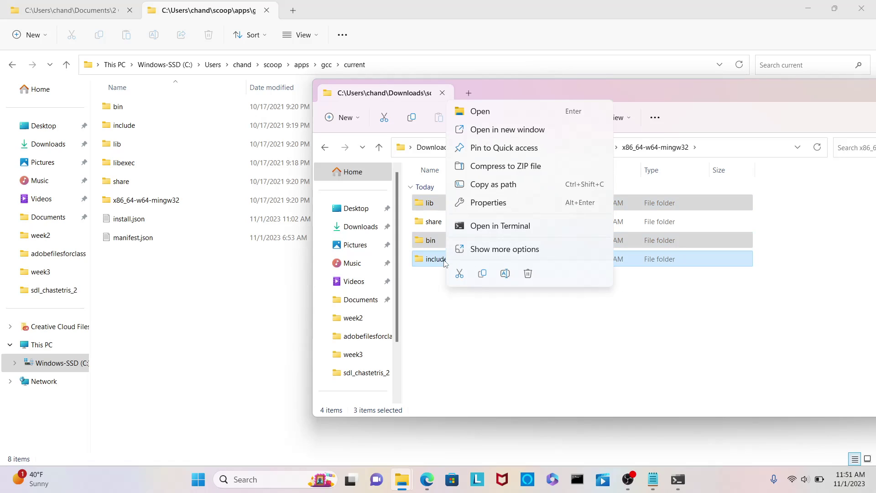
{"action": "left_click", "coordinate": [483, 250]}
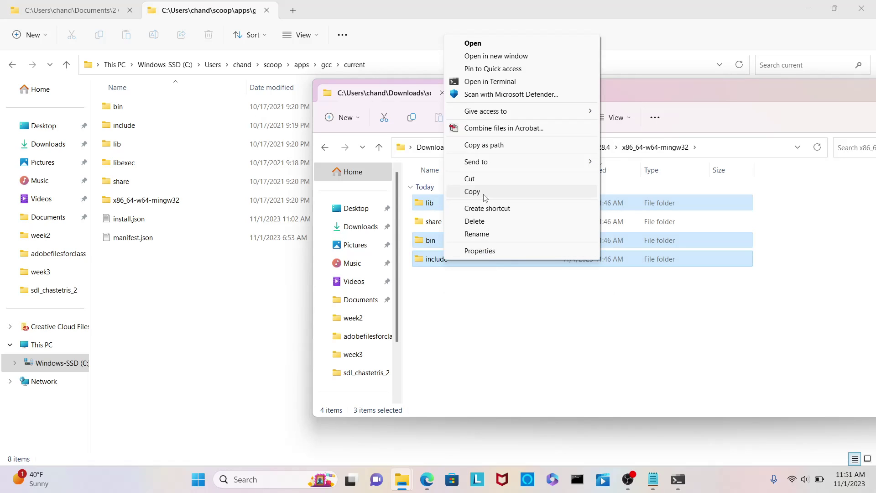
{"action": "left_click", "coordinate": [485, 195]}
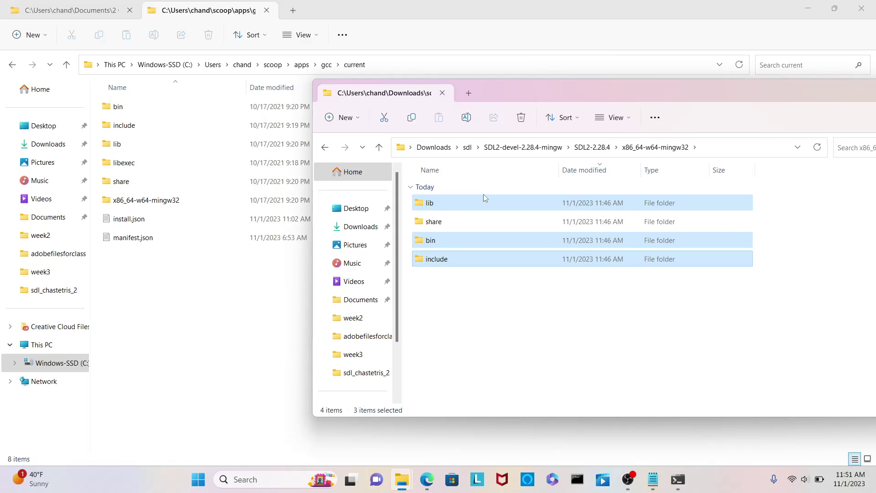
{"action": "left_click", "coordinate": [196, 310]}
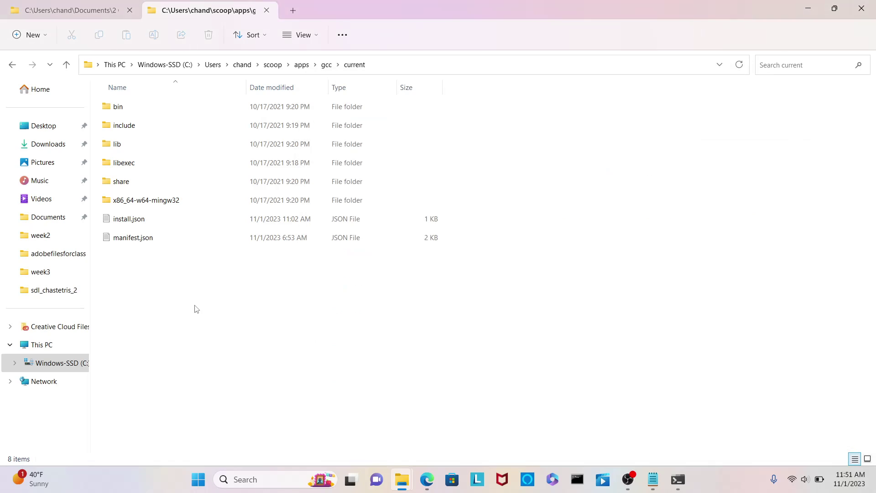
{"action": "right_click", "coordinate": [196, 310]}
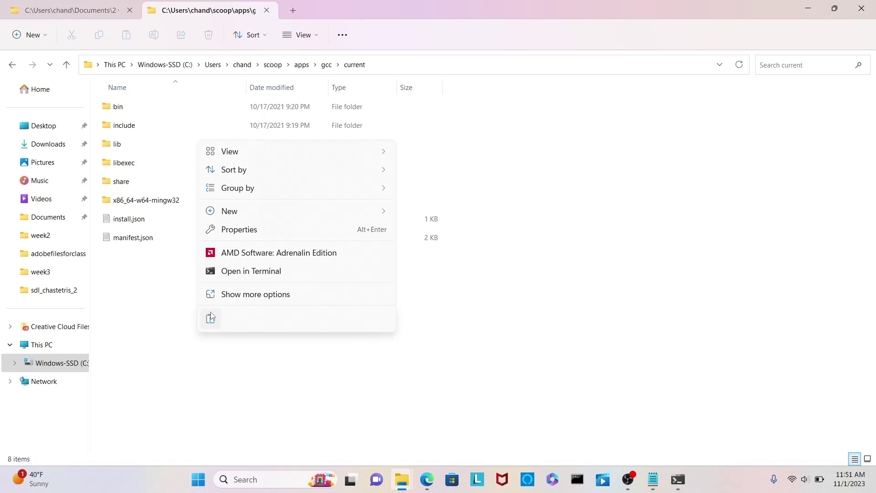
{"action": "left_click", "coordinate": [211, 320]}
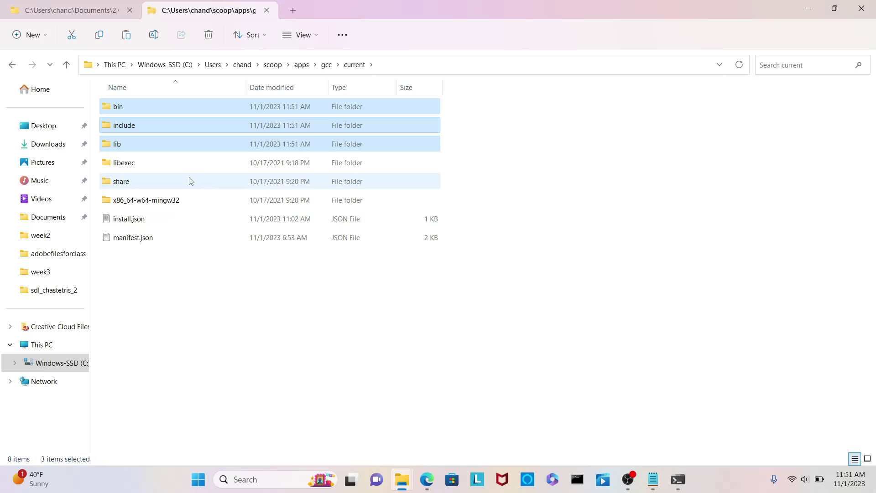
Check the copied SDL2 header files in include\SDL2 and return to gcc\current
{"action": "double_click", "coordinate": [131, 130]}
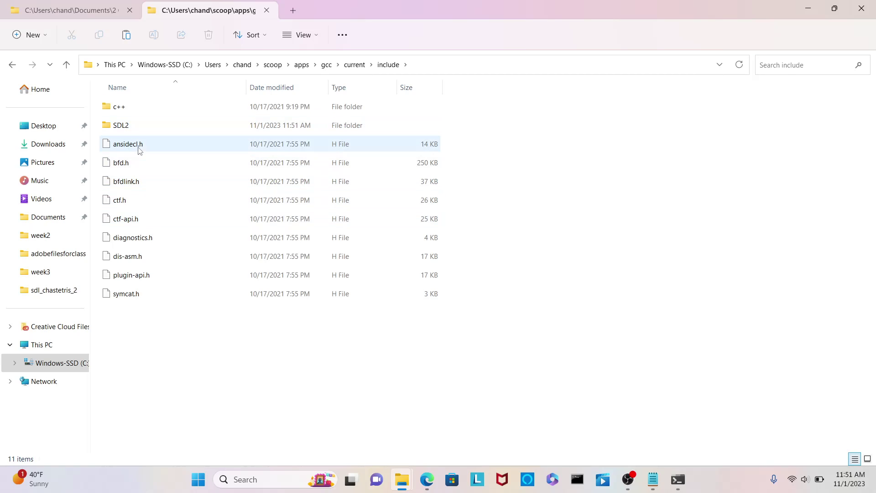
{"action": "left_click", "coordinate": [134, 131]}
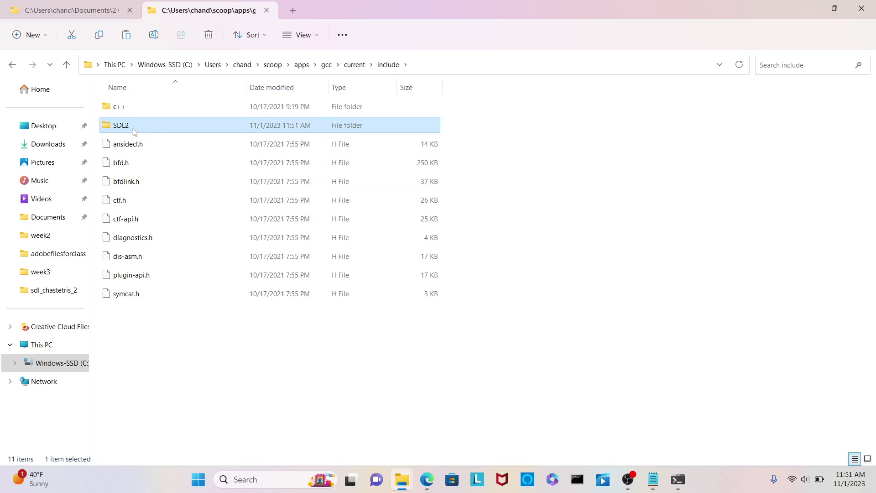
{"action": "double_click", "coordinate": [135, 130]}
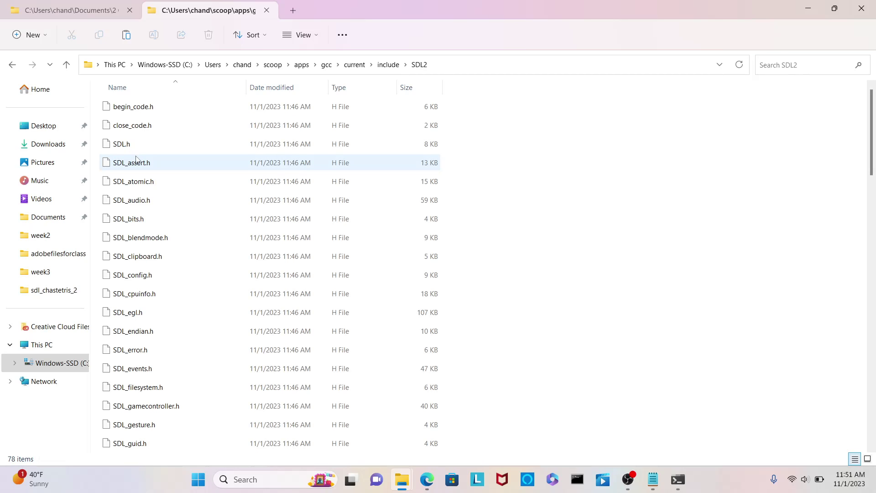
{"action": "left_click", "coordinate": [67, 65]}
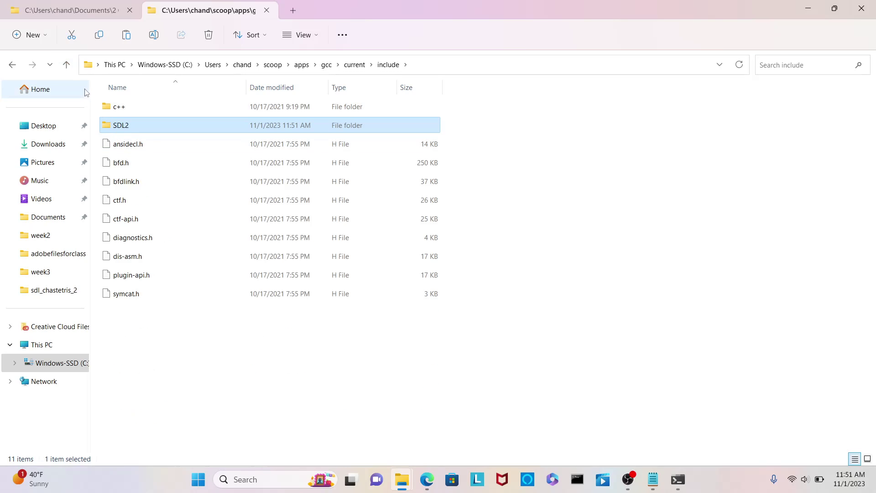
{"action": "left_click", "coordinate": [66, 64]}
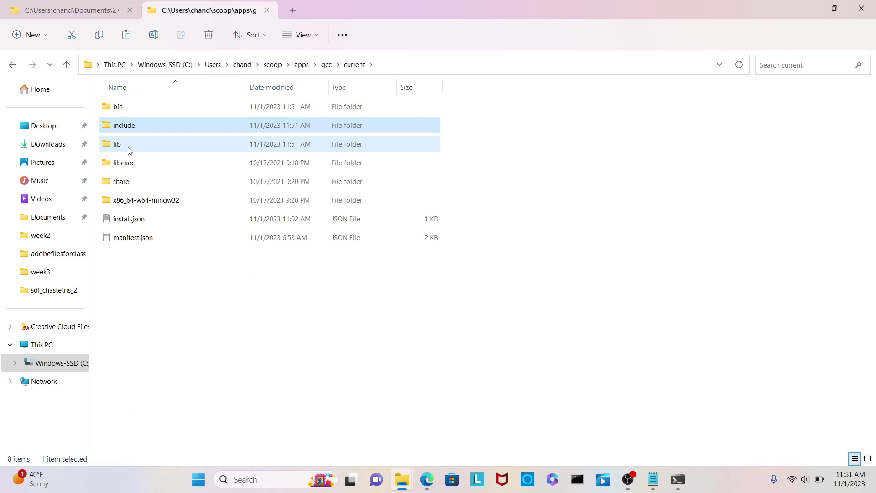
Check the lib folder for the copied libSDL2 library files and go back up to gcc\current
{"action": "double_click", "coordinate": [129, 151]}
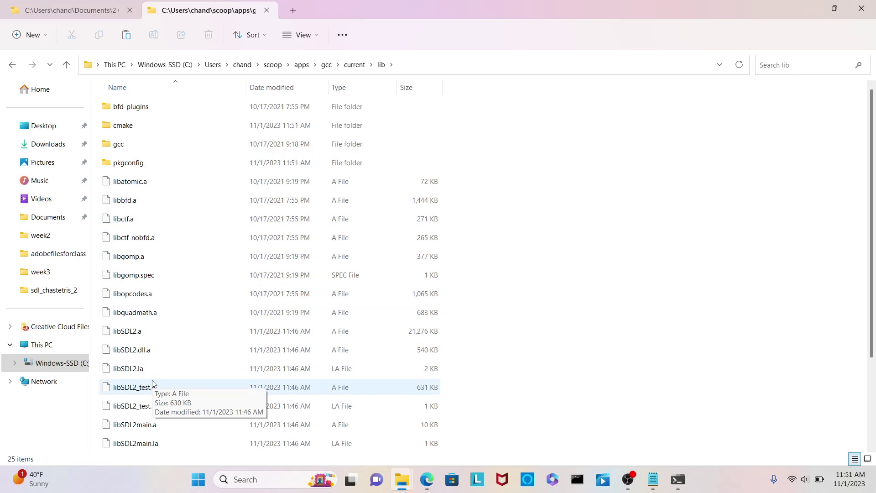
{"action": "scroll", "coordinate": [158, 365], "scroll_direction": "down", "scroll_amount": 2}
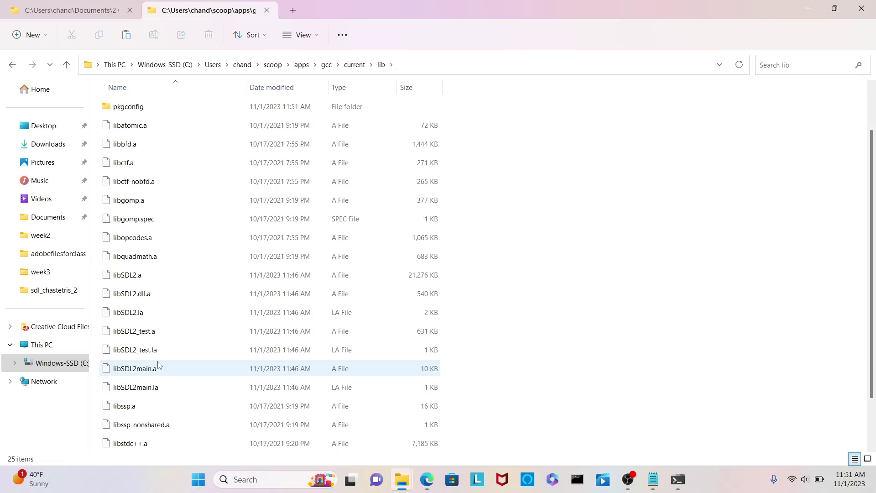
{"action": "scroll", "coordinate": [157, 365], "scroll_direction": "up", "scroll_amount": 2}
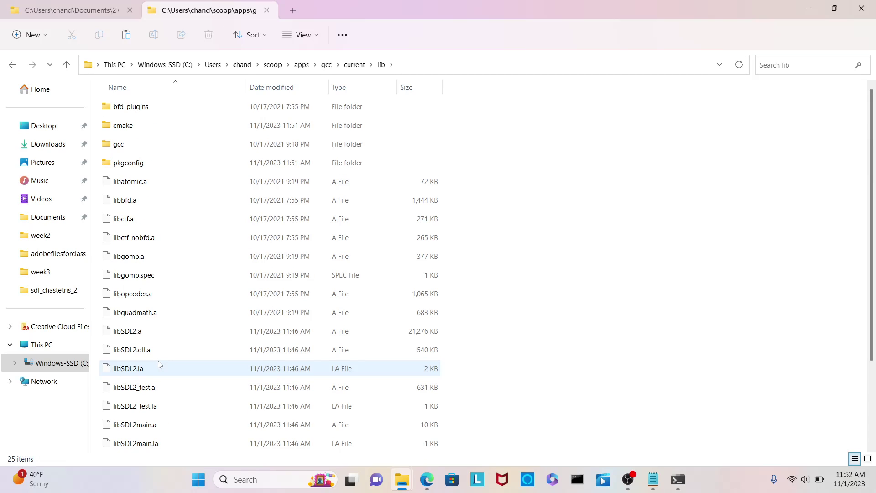
{"action": "left_click", "coordinate": [66, 65]}
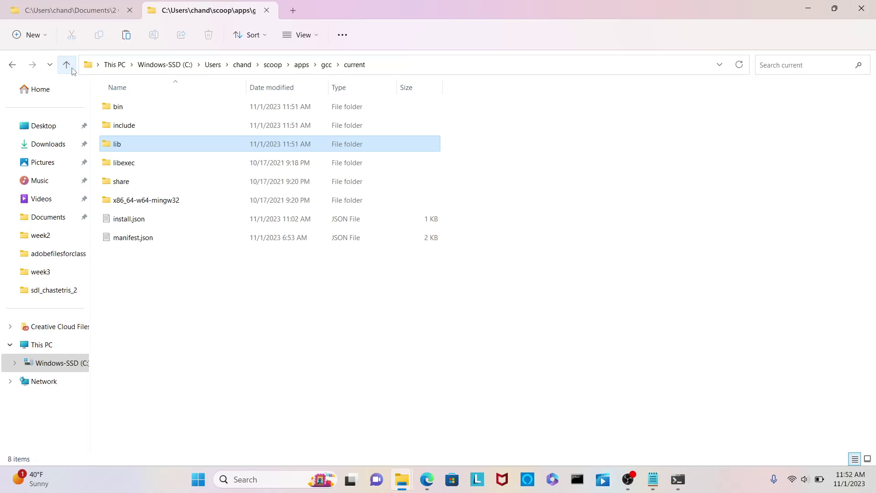
Check the bin folder in gcc\current for the copied SDL2.dll and sdl2-config files and go back up
{"action": "double_click", "coordinate": [124, 107]}
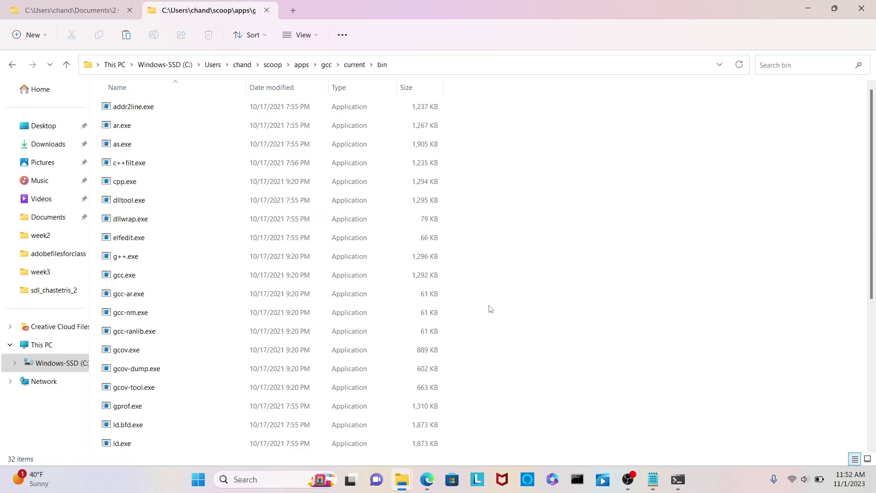
{"action": "scroll", "coordinate": [494, 304], "scroll_direction": "down", "scroll_amount": 4}
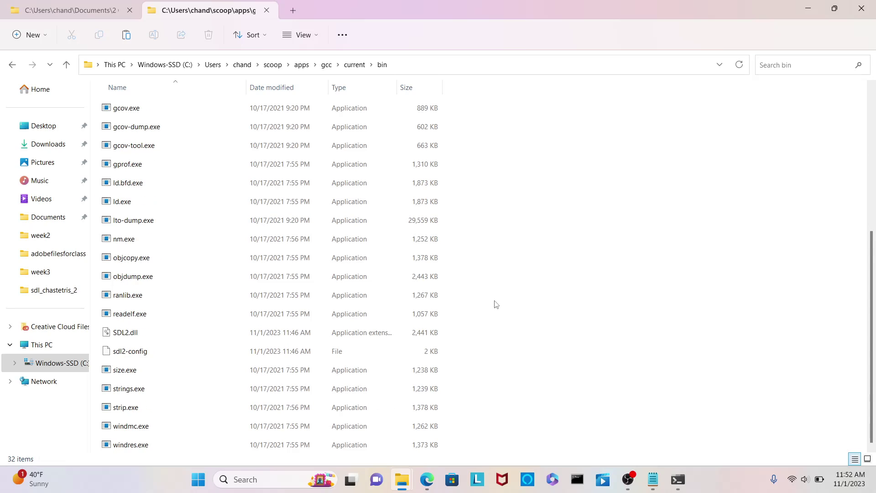
{"action": "scroll", "coordinate": [494, 305], "scroll_direction": "up", "scroll_amount": 1}
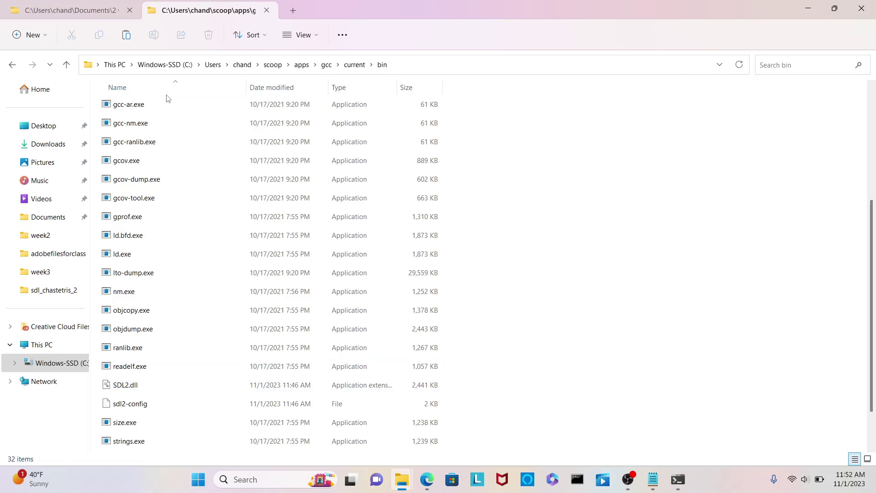
{"action": "left_click", "coordinate": [67, 67]}
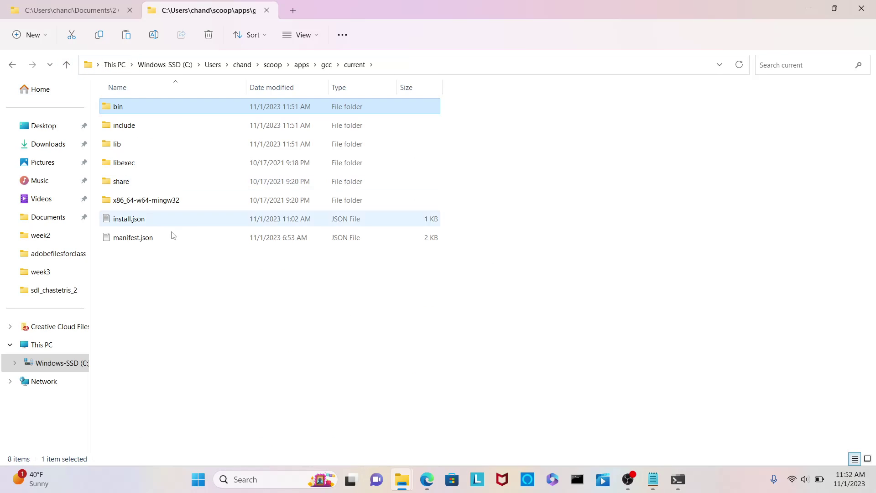
{"action": "left_click", "coordinate": [317, 357]}
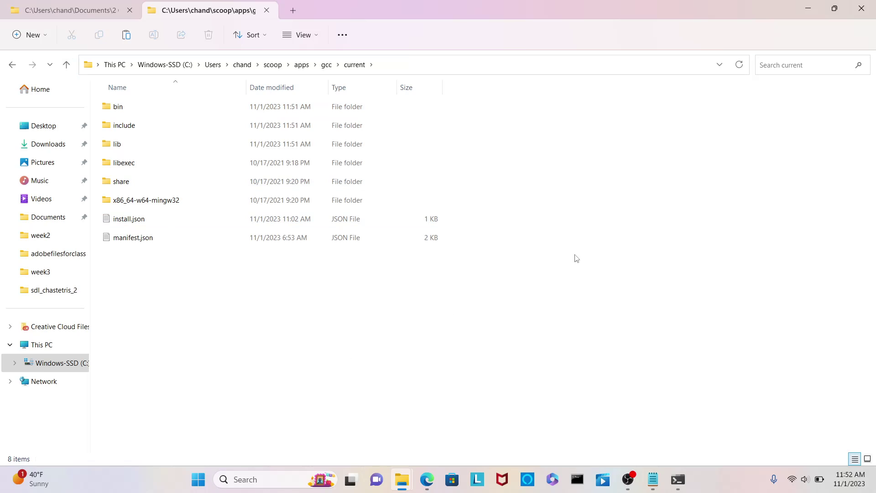
Close both File Explorer windows and exit the Command Prompt session
{"action": "left_click", "coordinate": [854, 9]}
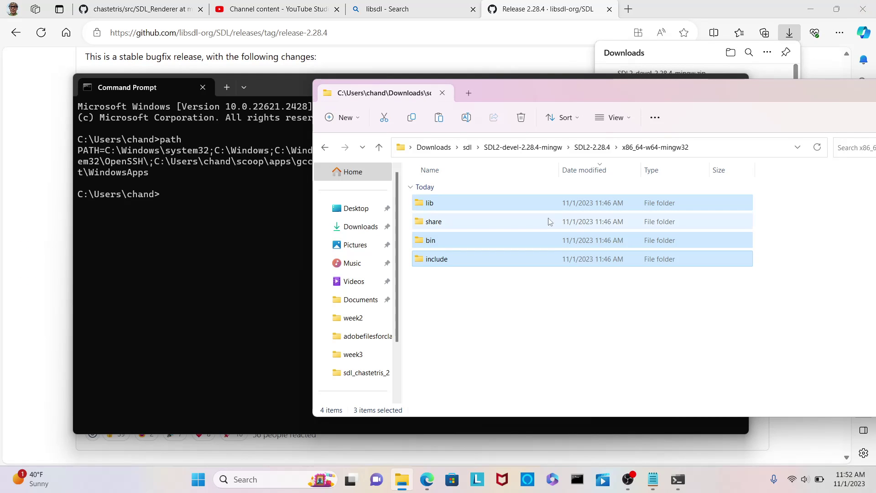
{"action": "left_click", "coordinate": [222, 224]}
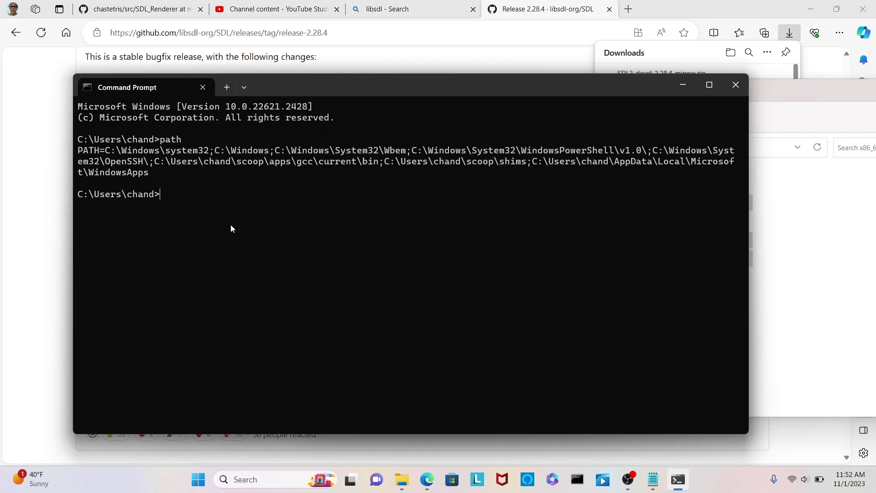
{"action": "type", "text": "exit"}
{"action": "key", "text": "Return"}
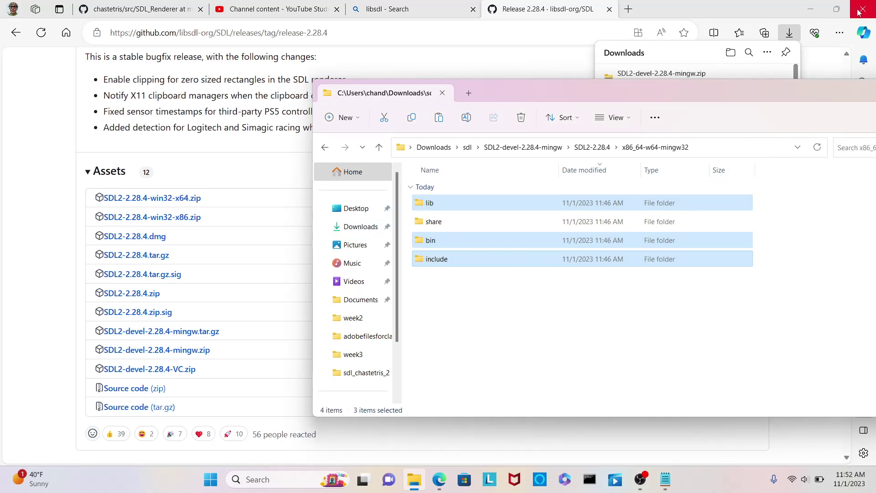
{"action": "left_click_drag", "start_coordinate": [817, 92], "coordinate": [629, 112]}
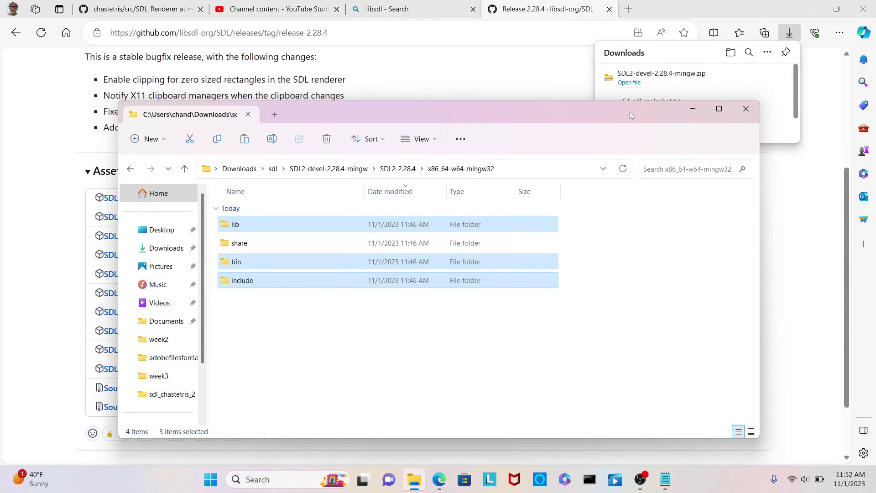
{"action": "left_click", "coordinate": [745, 112]}
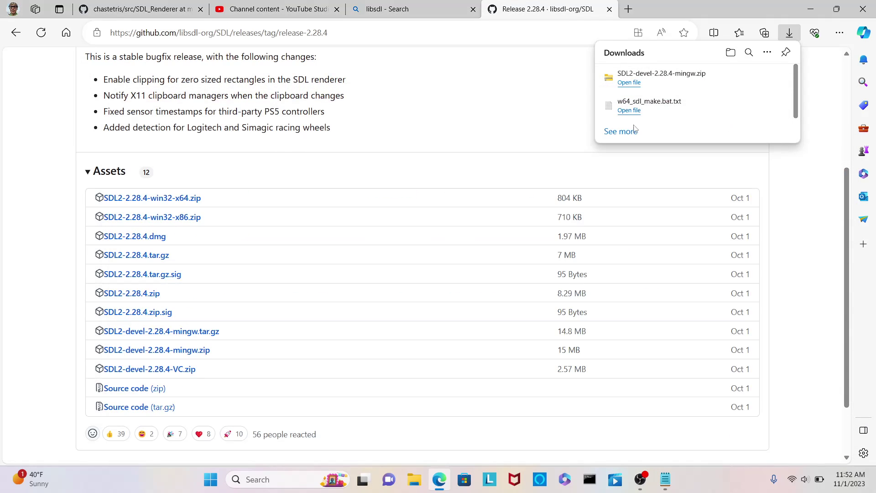
Dismiss the YouTube Studio video processing notice and close the browser and the scoop_sdl_make.bat text window
{"action": "left_click", "coordinate": [517, 104]}
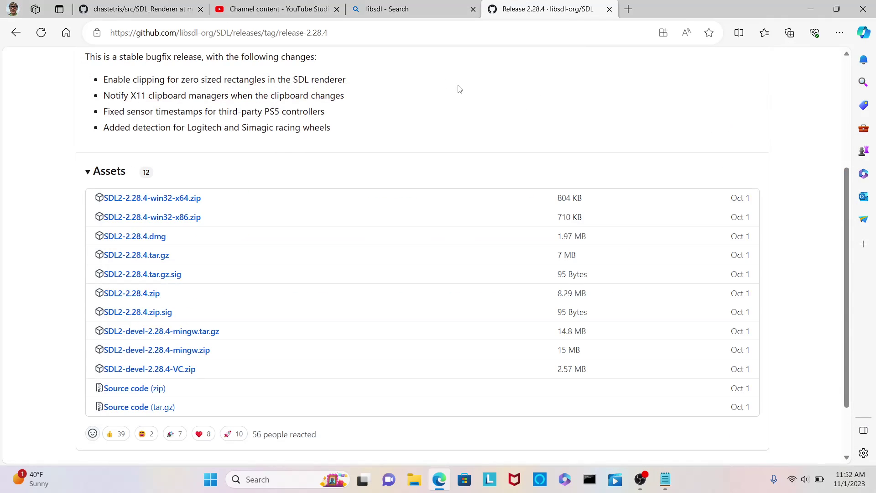
{"action": "left_click", "coordinate": [289, 12]}
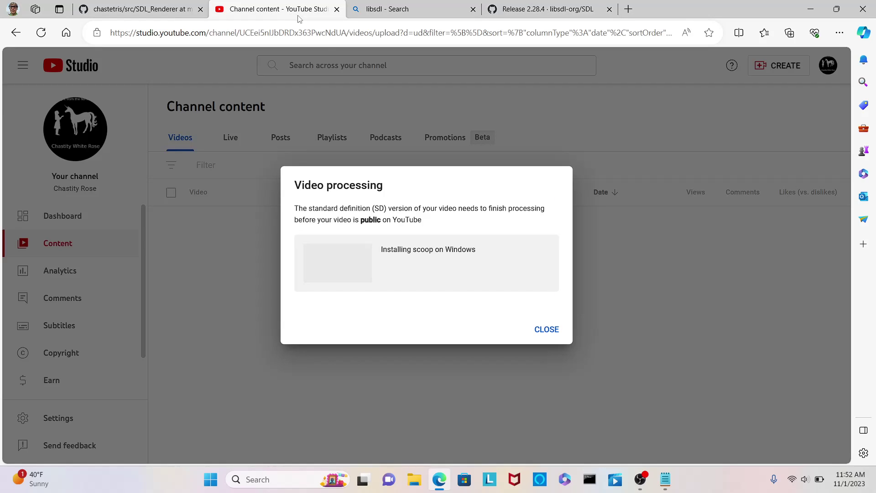
{"action": "left_click", "coordinate": [546, 328]}
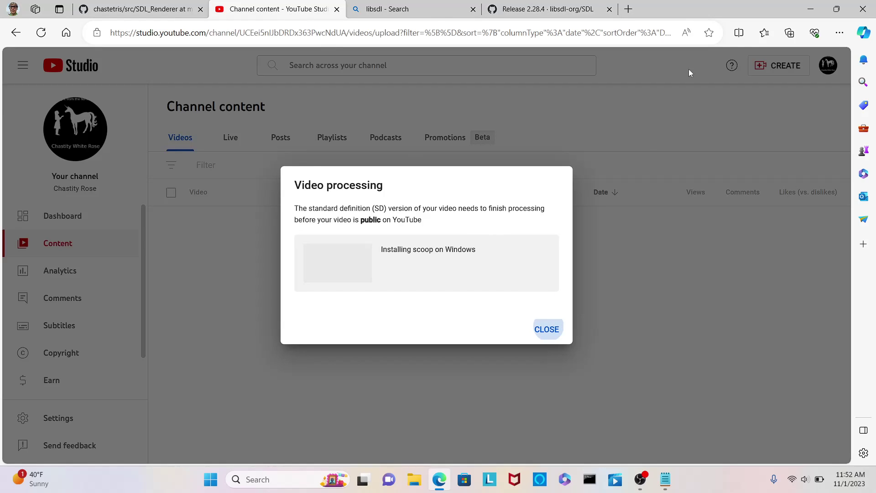
{"action": "left_click", "coordinate": [862, 9]}
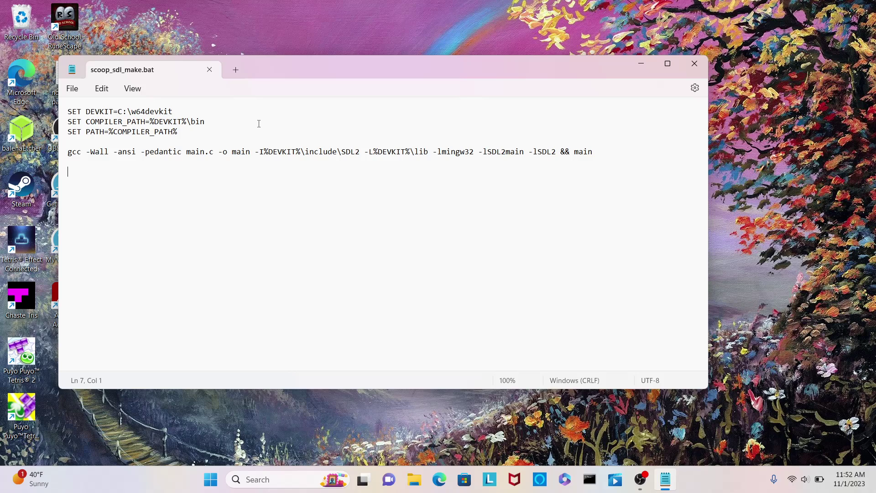
{"action": "left_click", "coordinate": [695, 63]}
Open scoop notes.txt from the sdl_chastetris_2 folder and copy its second gcc command, the one without the DEVKIT paths
{"action": "left_click", "coordinate": [426, 479]}
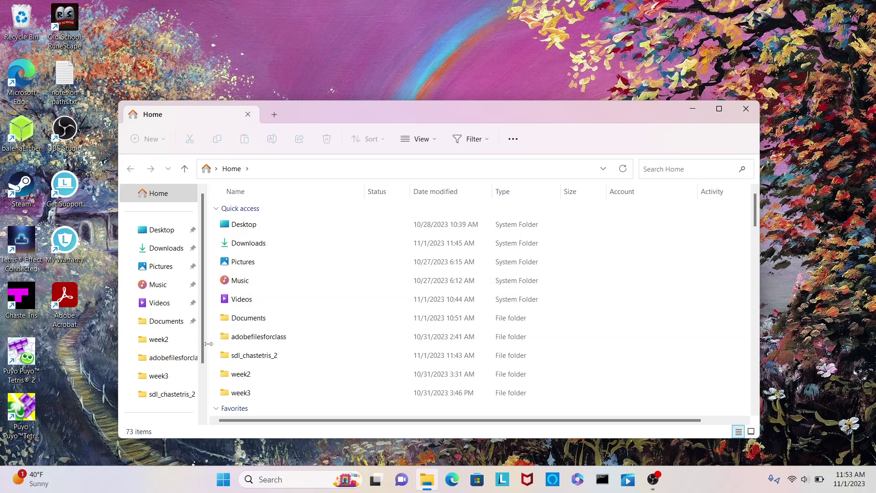
{"action": "left_click", "coordinate": [176, 395]}
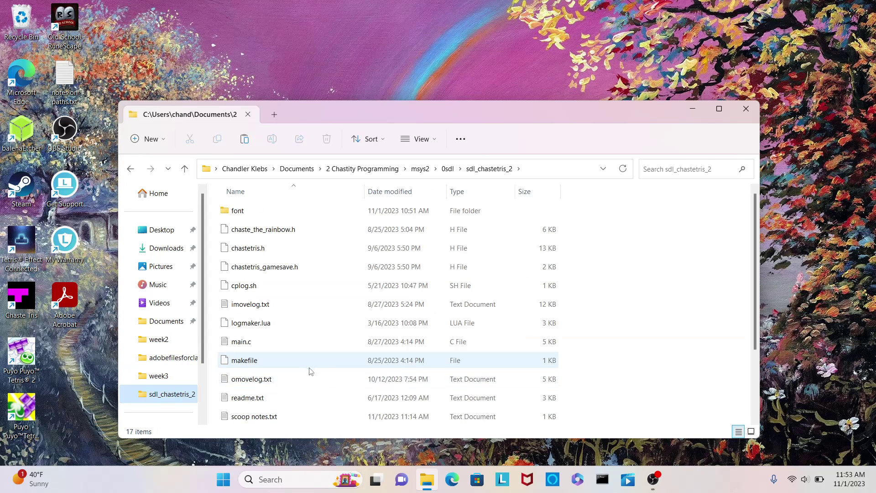
{"action": "left_click", "coordinate": [265, 421]}
{"action": "double_click", "coordinate": [265, 421]}
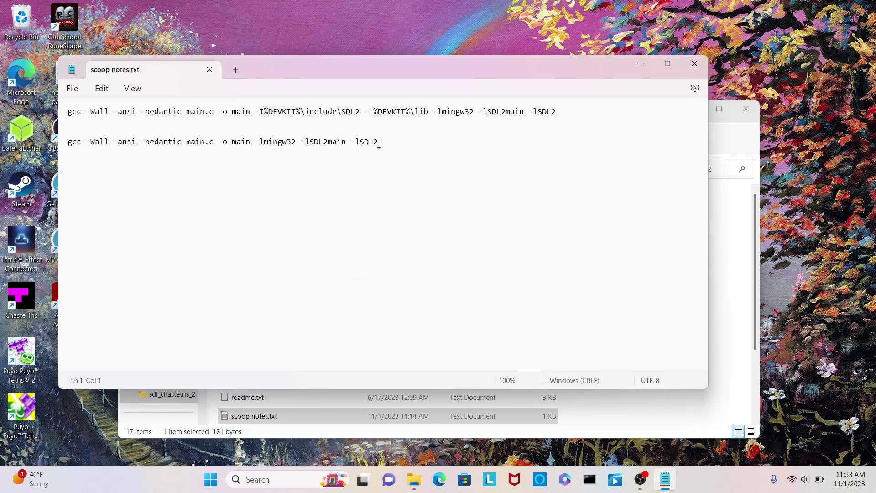
{"action": "left_click_drag", "start_coordinate": [383, 143], "coordinate": [63, 152]}
{"action": "key", "text": "ctrl+c"}
{"action": "right_click", "coordinate": [154, 144]}
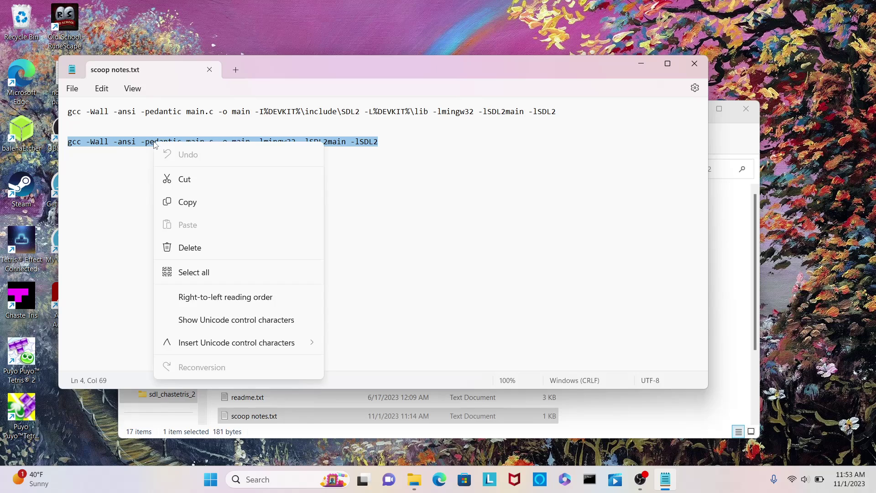
{"action": "left_click", "coordinate": [190, 204]}
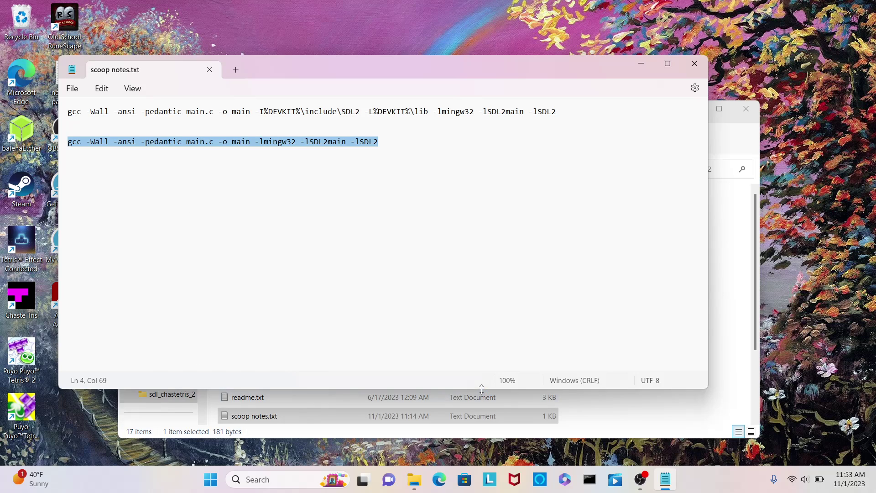
Open a terminal in the sdl_chastetris_2 folder and run gcc -Wall -ansi -pedantic main.c -o main -lmingw32 -lSDL2main -lSDL2
{"action": "left_click", "coordinate": [724, 143]}
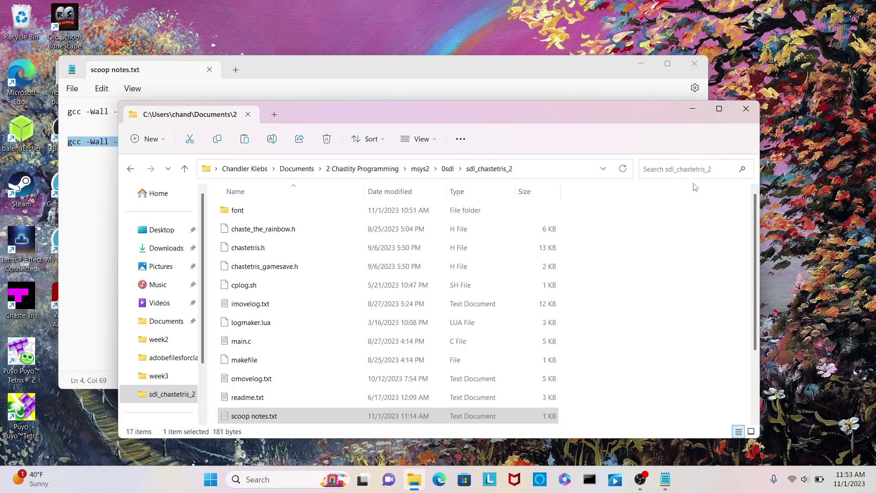
{"action": "right_click", "coordinate": [634, 333]}
{"action": "left_click", "coordinate": [657, 321]}
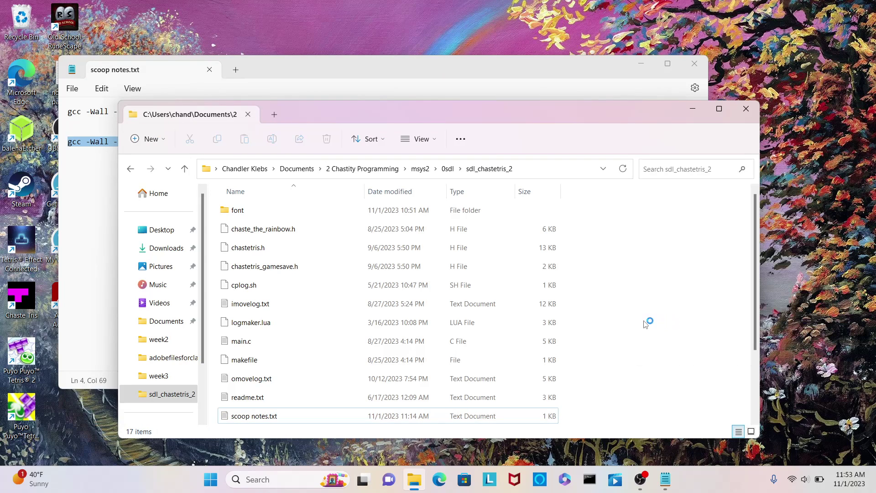
{"action": "key", "text": "ctrl+v"}
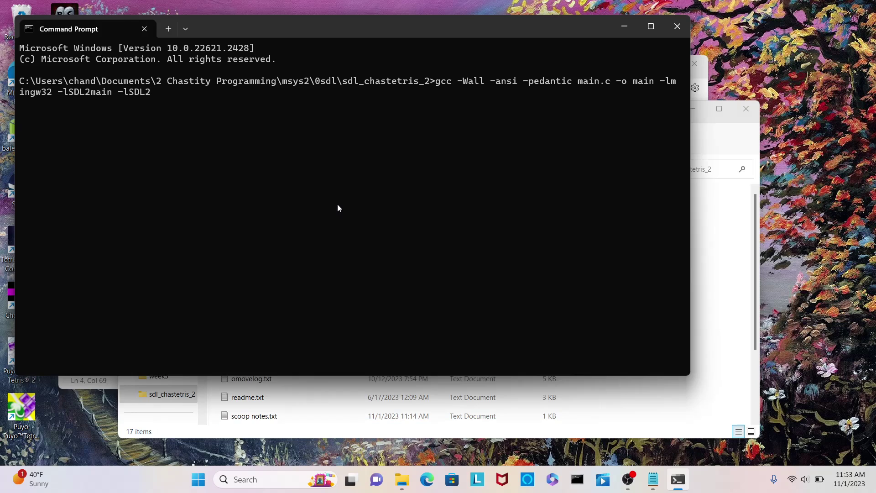
{"action": "key", "text": "Return"}
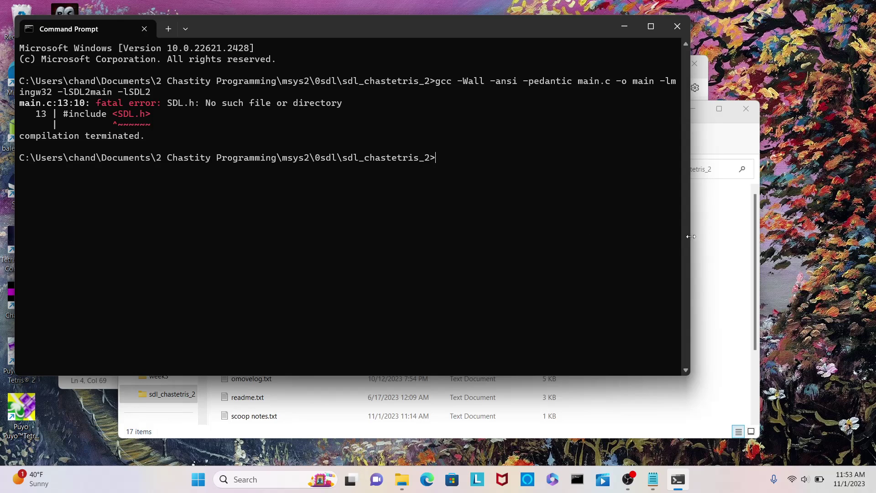
Examine the include lines in main.c, and close main.c and scoop notes.txt
{"action": "left_click", "coordinate": [724, 254]}
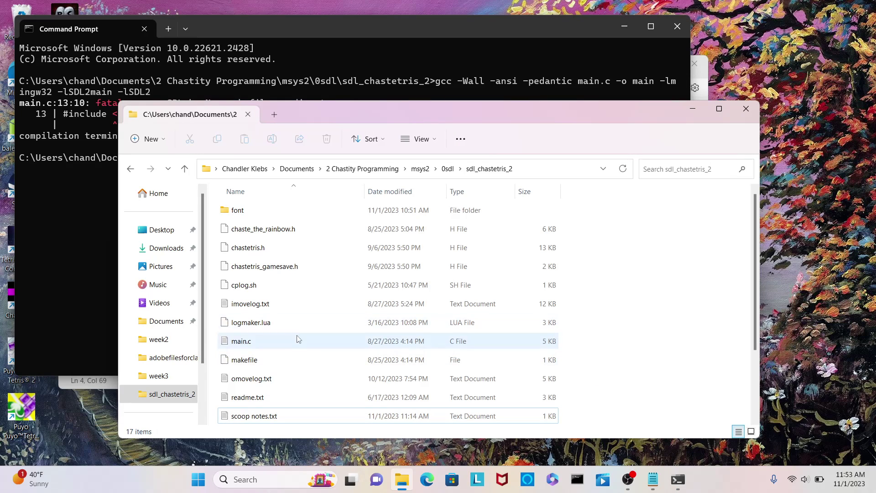
{"action": "scroll", "coordinate": [280, 326], "scroll_direction": "down", "scroll_amount": 1}
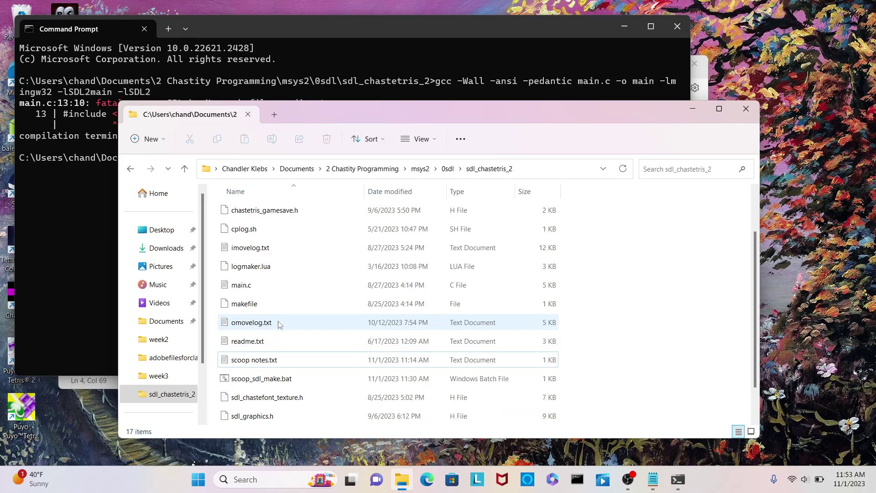
{"action": "double_click", "coordinate": [250, 285]}
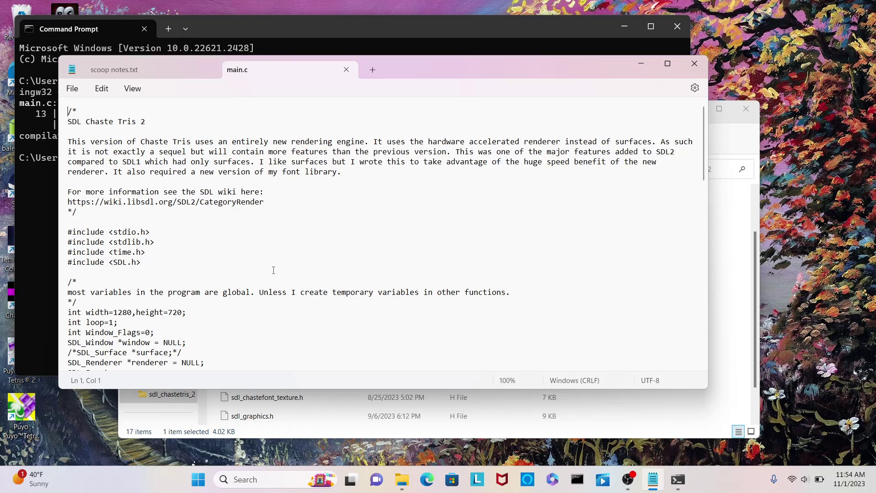
{"action": "left_click", "coordinate": [349, 76]}
{"action": "left_click", "coordinate": [358, 196]}
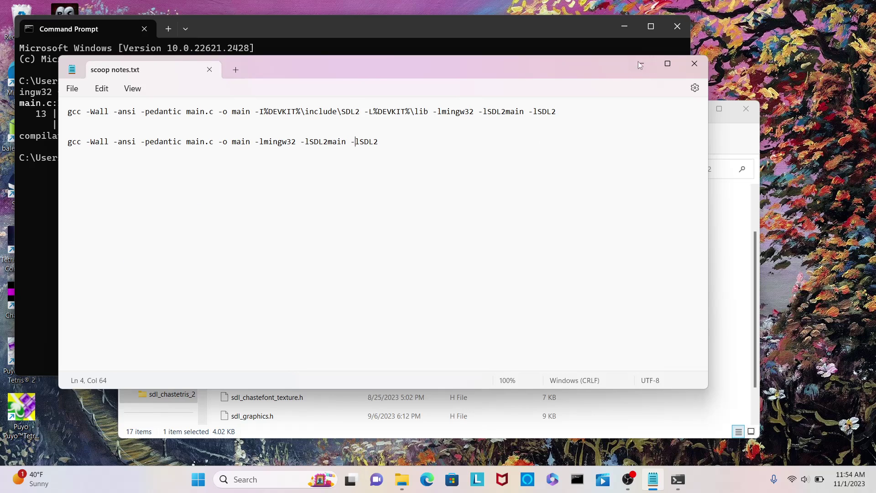
{"action": "left_click", "coordinate": [694, 63]}
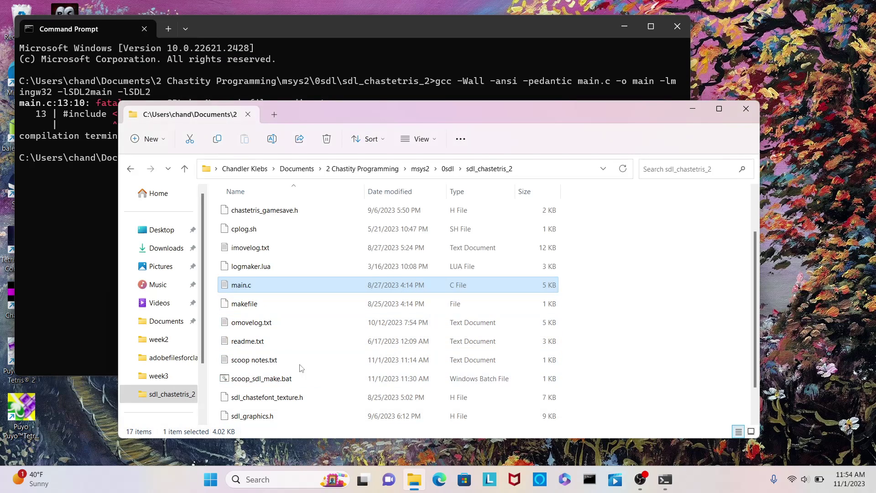
Open scoop_sdl_make.bat from the sdl_chastetris_2 folder for text editing
{"action": "scroll", "coordinate": [321, 321], "scroll_direction": "down", "scroll_amount": 1}
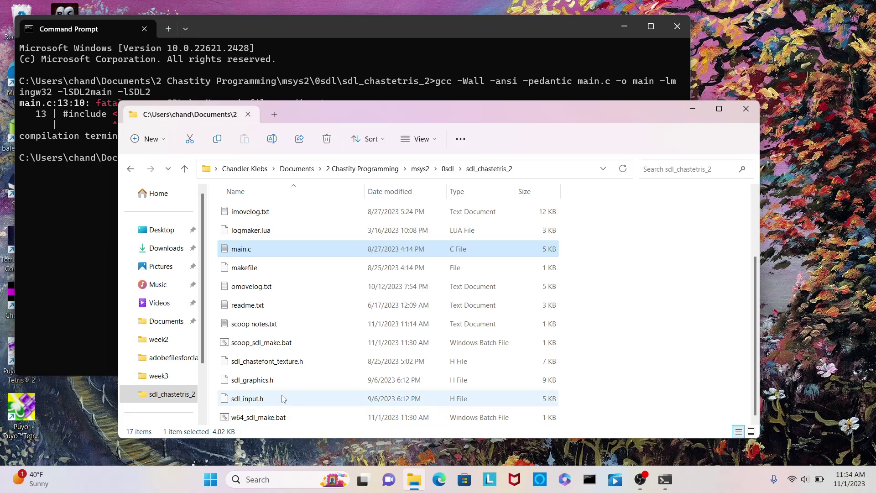
{"action": "right_click", "coordinate": [272, 343]}
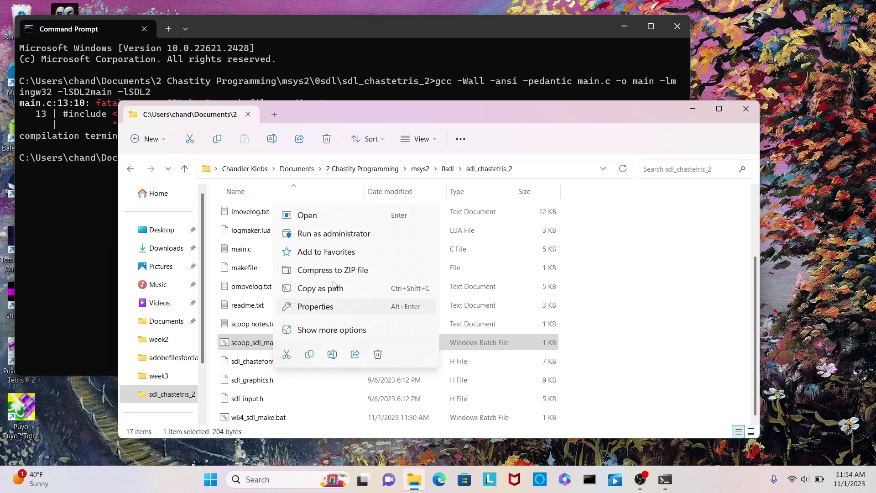
{"action": "left_click", "coordinate": [319, 222]}
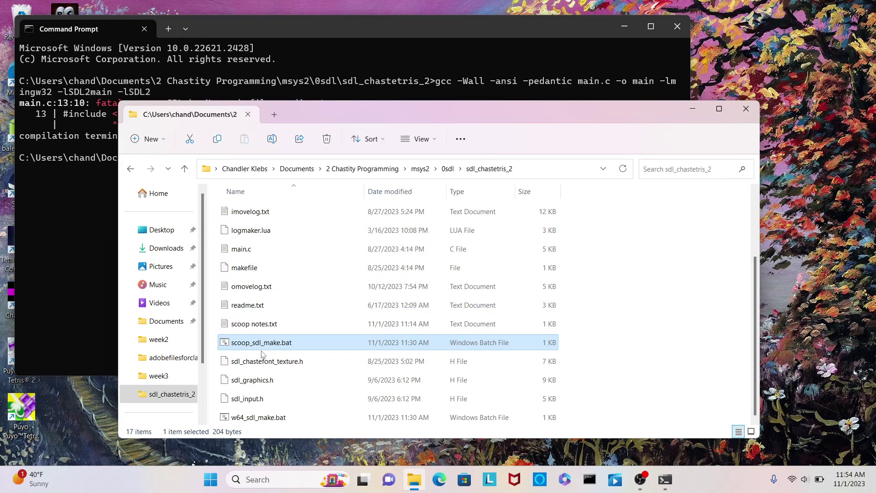
{"action": "right_click", "coordinate": [263, 348]}
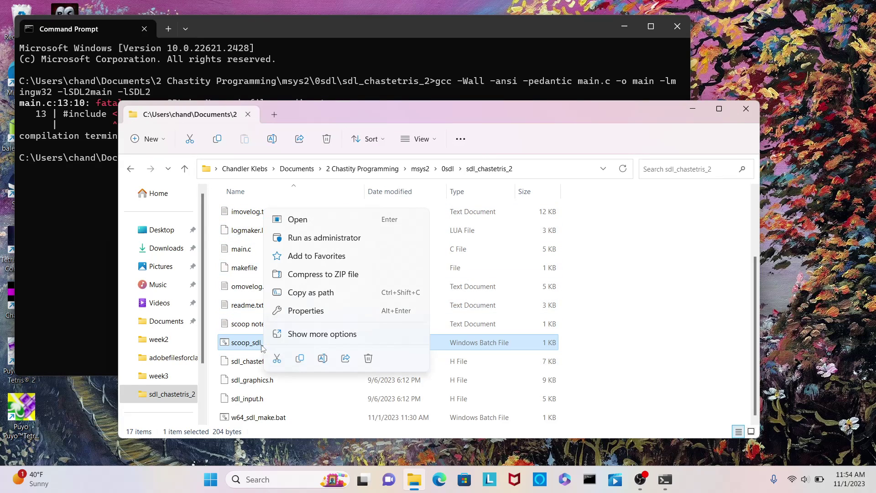
{"action": "left_click", "coordinate": [308, 337]}
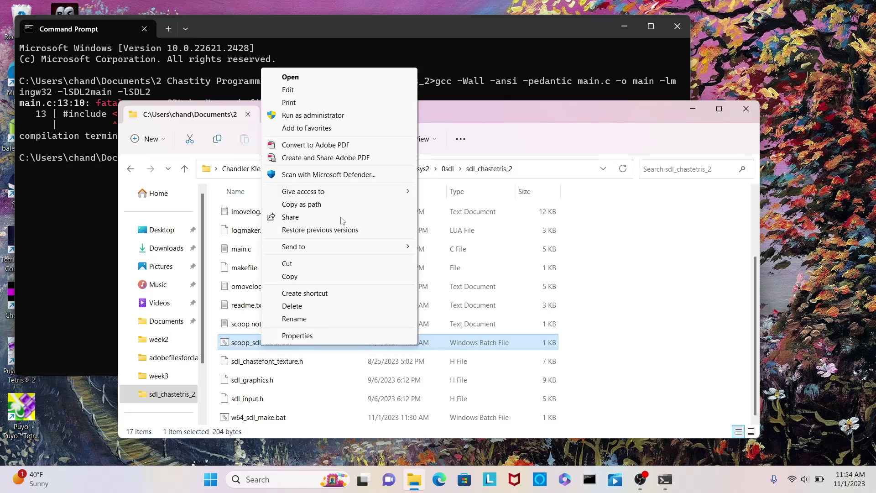
{"action": "left_click", "coordinate": [319, 95]}
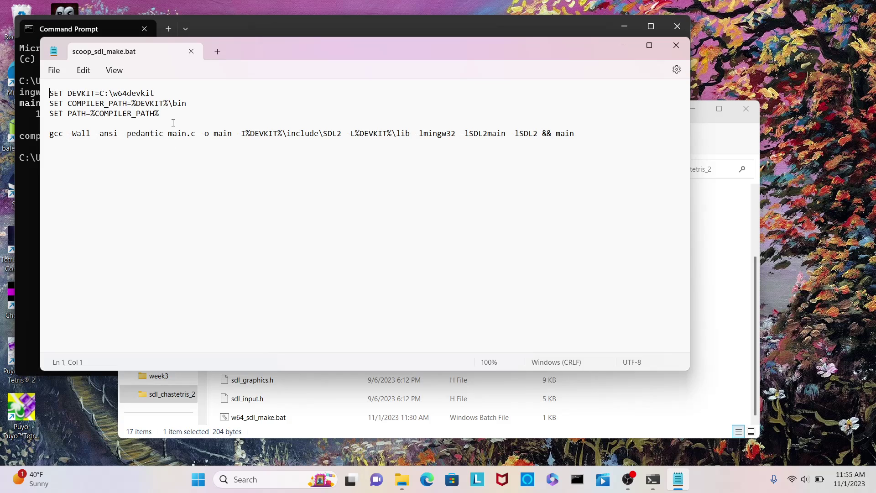
Delete the SET PATH and SET COMPILER_PATH lines plus a spare blank line from scoop_sdl_make.bat, and save it
{"action": "left_click_drag", "start_coordinate": [161, 113], "coordinate": [8, 115]}
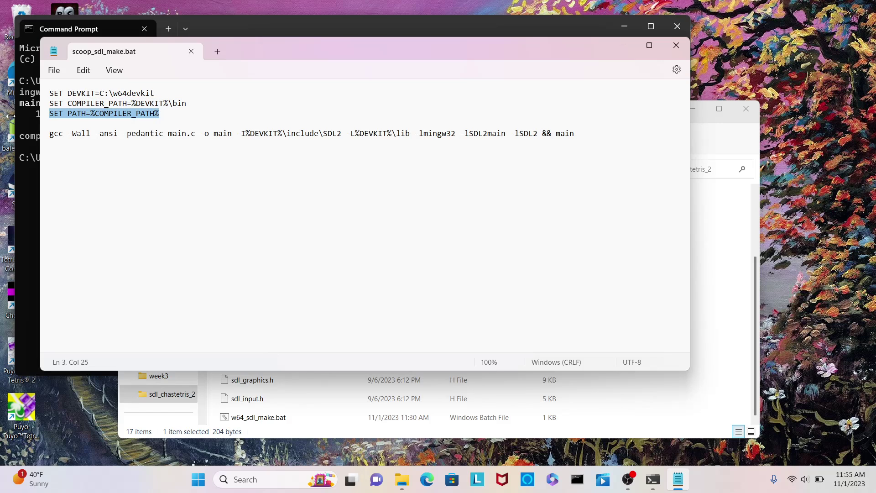
{"action": "key", "text": "Delete"}
{"action": "left_click_drag", "start_coordinate": [202, 105], "coordinate": [45, 105]}
{"action": "key", "text": "Delete"}
{"action": "key", "text": "Delete"}
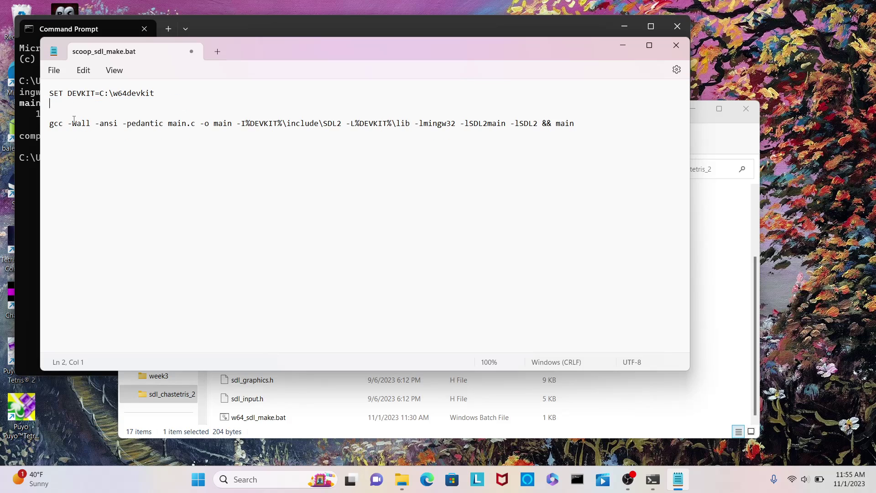
{"action": "key", "text": "Delete"}
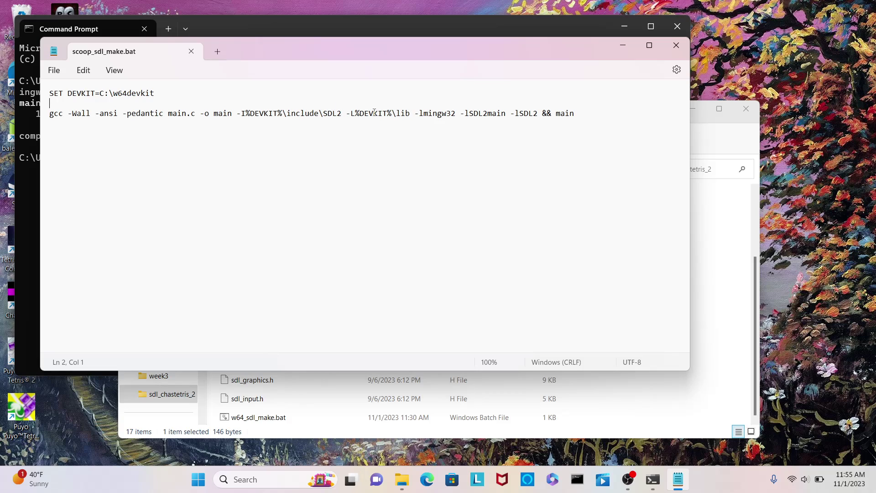
Browse from the C: drive through the user's home folder to scoop\apps\gcc\current
{"action": "left_click", "coordinate": [405, 487]}
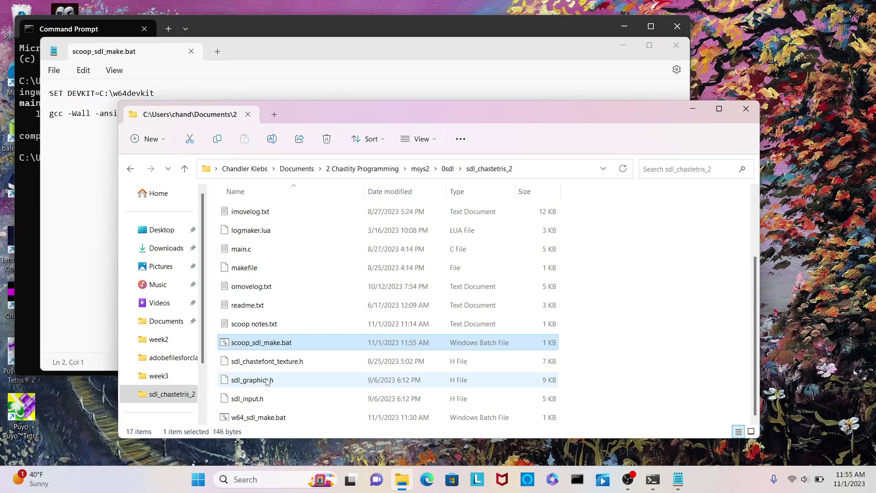
{"action": "scroll", "coordinate": [182, 365], "scroll_direction": "down", "scroll_amount": 1}
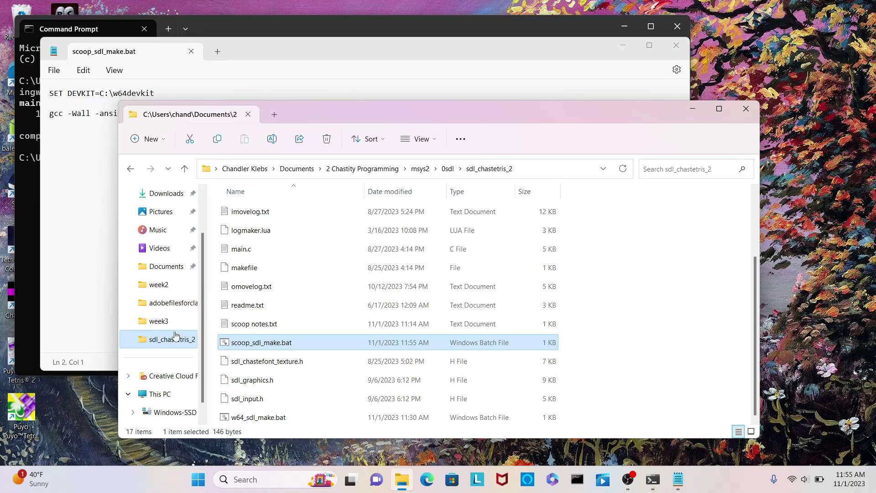
{"action": "scroll", "coordinate": [176, 338], "scroll_direction": "down", "scroll_amount": 1}
{"action": "left_click", "coordinate": [172, 380]}
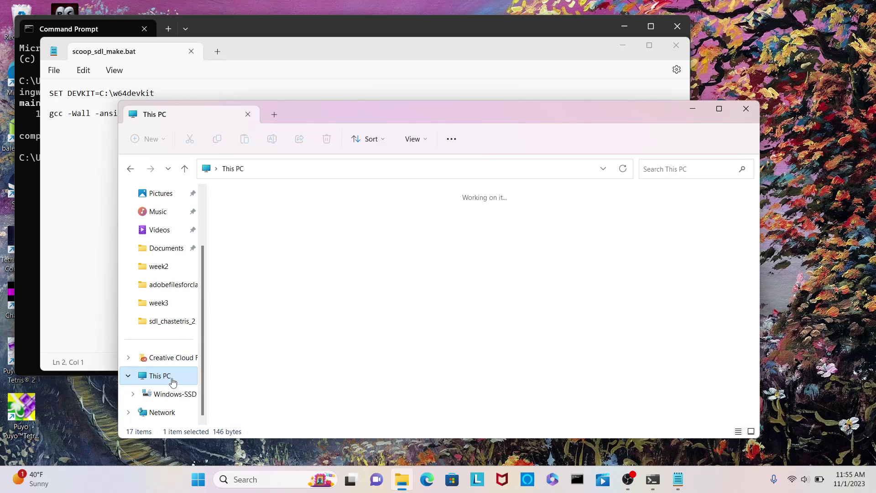
{"action": "double_click", "coordinate": [276, 226]}
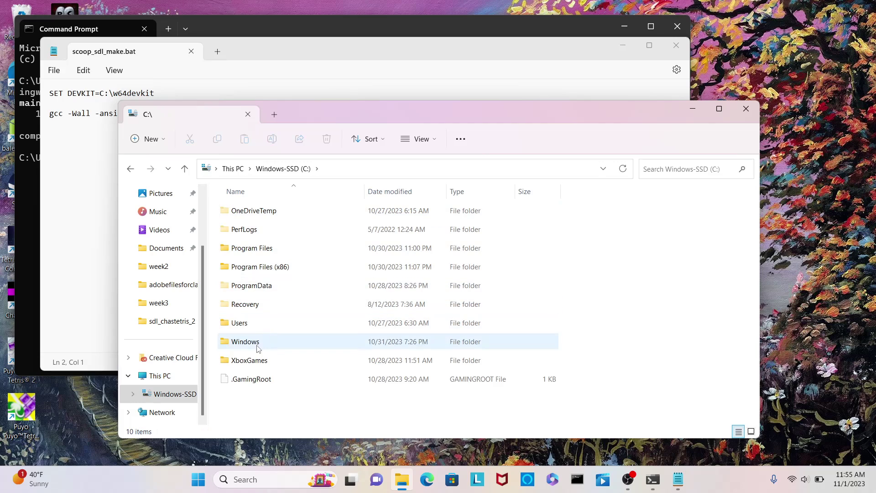
{"action": "double_click", "coordinate": [249, 323]}
{"action": "double_click", "coordinate": [250, 214]}
{"action": "scroll", "coordinate": [285, 274], "scroll_direction": "down", "scroll_amount": 2}
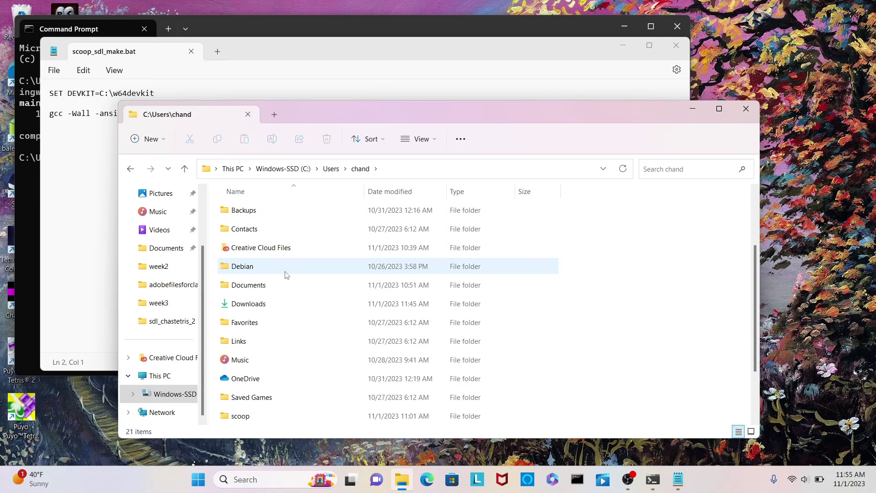
{"action": "scroll", "coordinate": [286, 273], "scroll_direction": "down", "scroll_amount": 2}
{"action": "double_click", "coordinate": [249, 345]}
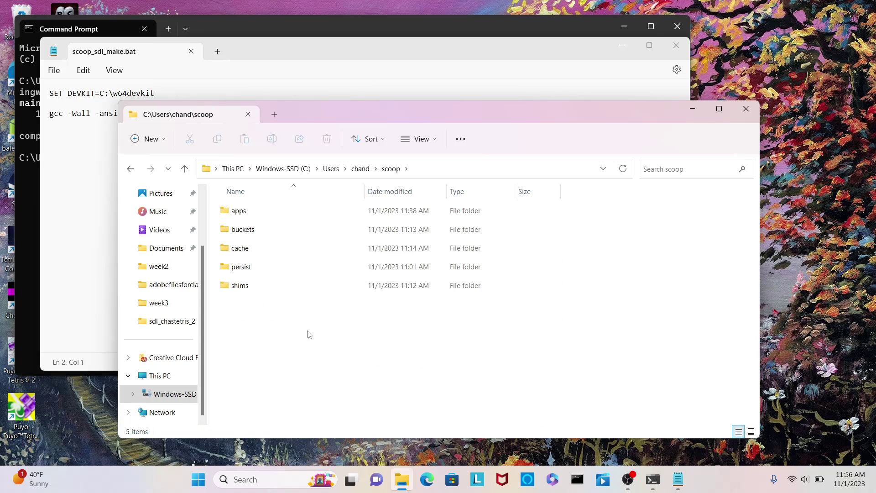
{"action": "double_click", "coordinate": [257, 213]}
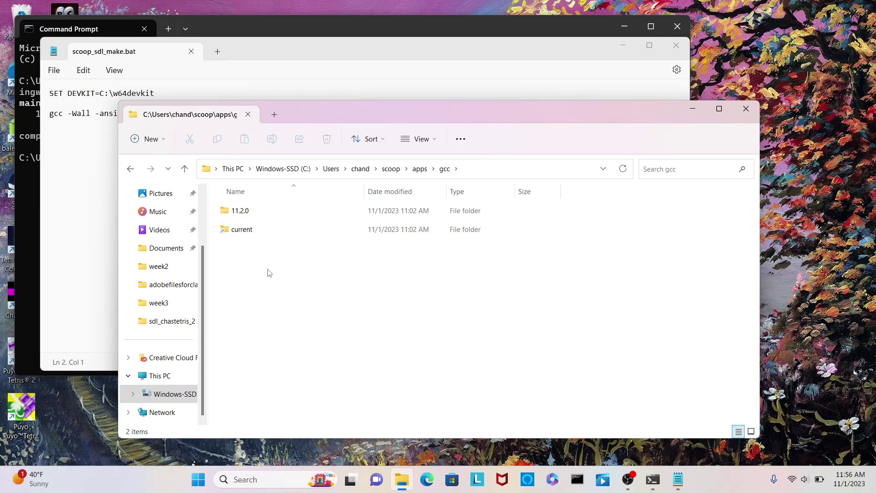
{"action": "double_click", "coordinate": [252, 230]}
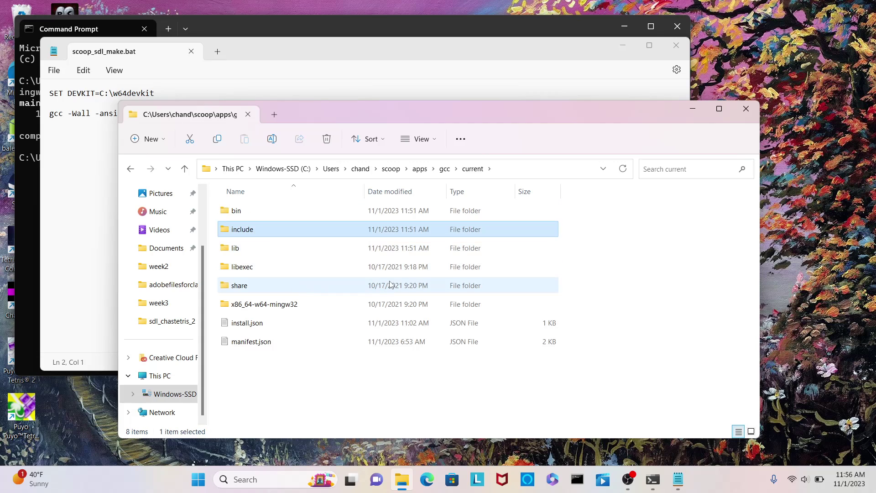
Copy the full path of the gcc\current folder
{"action": "left_click", "coordinate": [539, 170]}
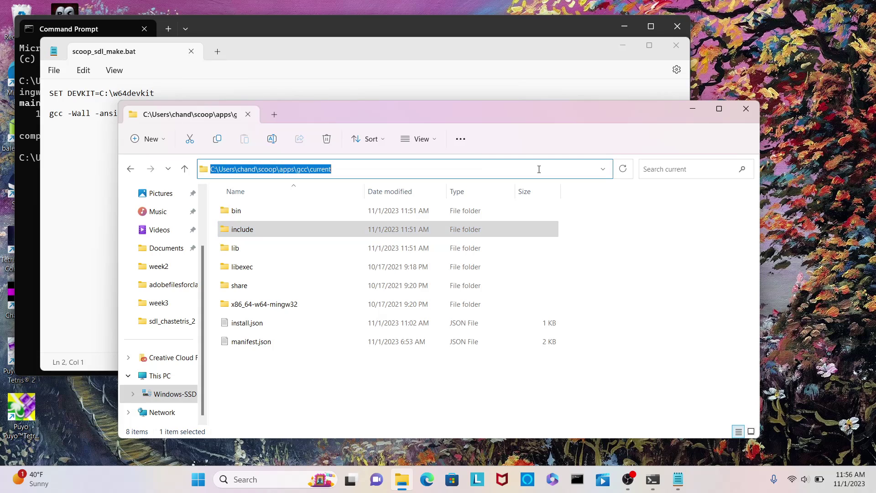
{"action": "right_click", "coordinate": [317, 169]}
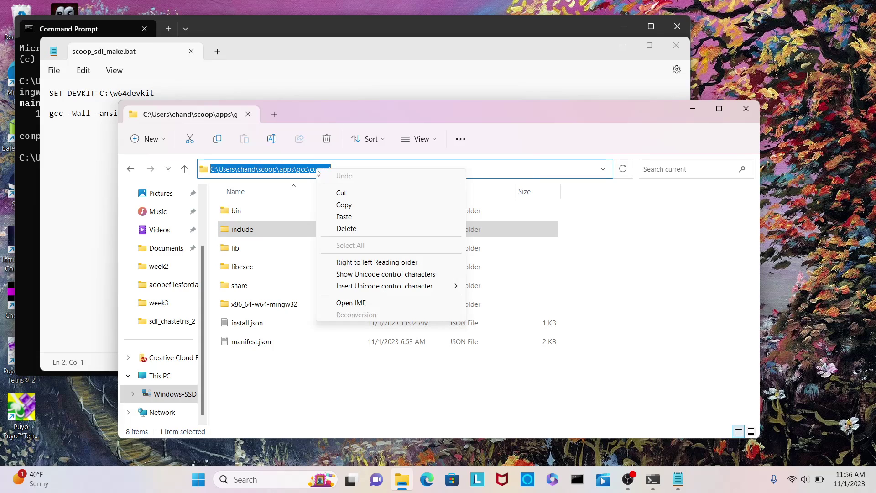
{"action": "left_click", "coordinate": [349, 206]}
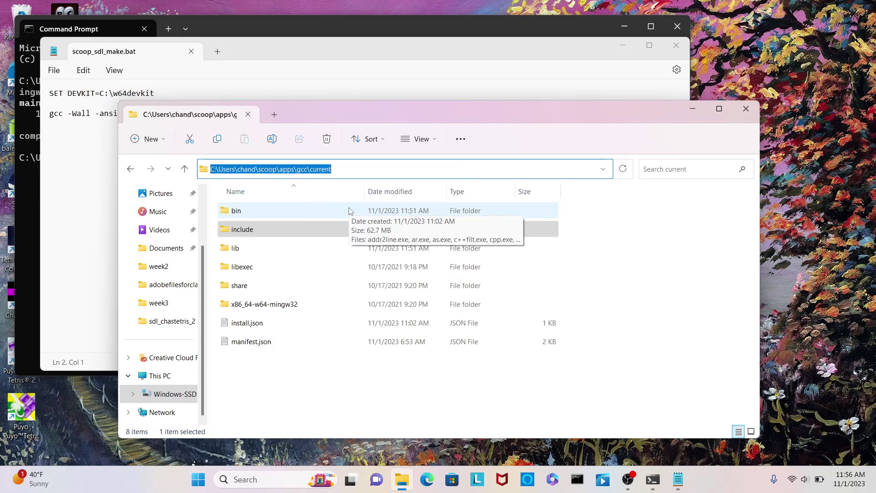
{"action": "key", "text": "Escape"}
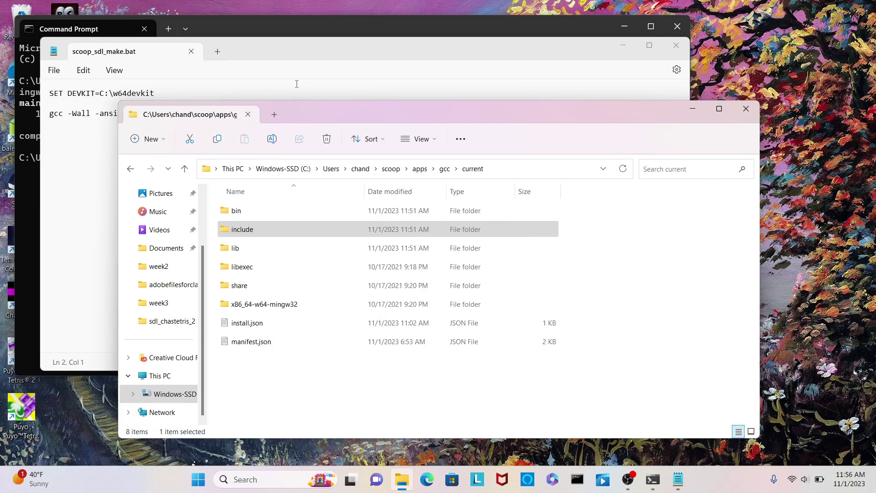
Replace C:\w64devkit in the SET DEVKIT line of scoop_sdl_make.bat with the copied gcc\current path, and save the file
{"action": "left_click", "coordinate": [260, 93]}
{"action": "left_click_drag", "start_coordinate": [99, 93], "coordinate": [188, 94]}
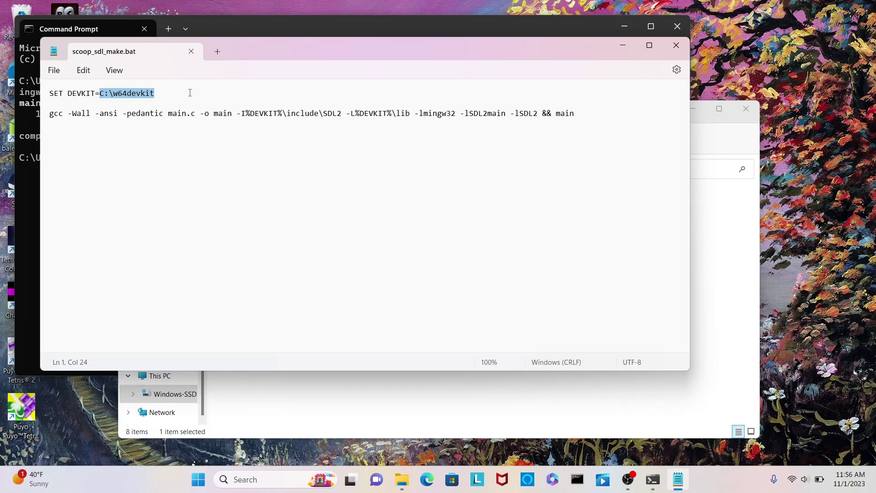
{"action": "key", "text": "ctrl+v"}
{"action": "left_click", "coordinate": [441, 198]}
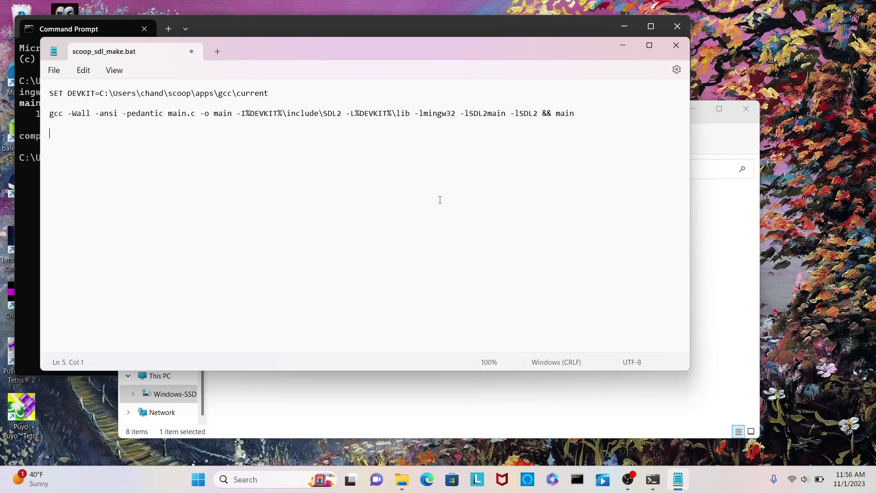
{"action": "key", "text": "ctrl+s"}
List the files of the sdl_chastetris_2 folder in the Command Prompt, trying ls and dir
{"action": "left_click", "coordinate": [24, 193]}
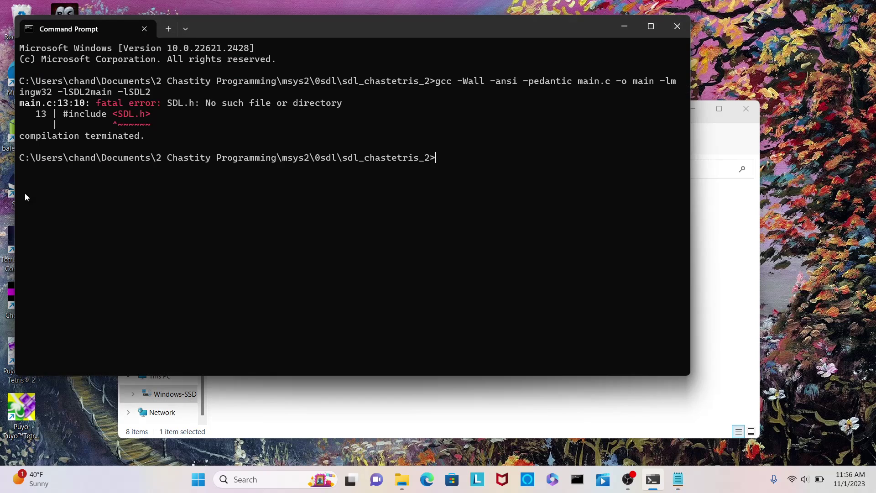
{"action": "type", "text": "ls"}
{"action": "key", "text": "Return"}
{"action": "type", "text": "dir"}
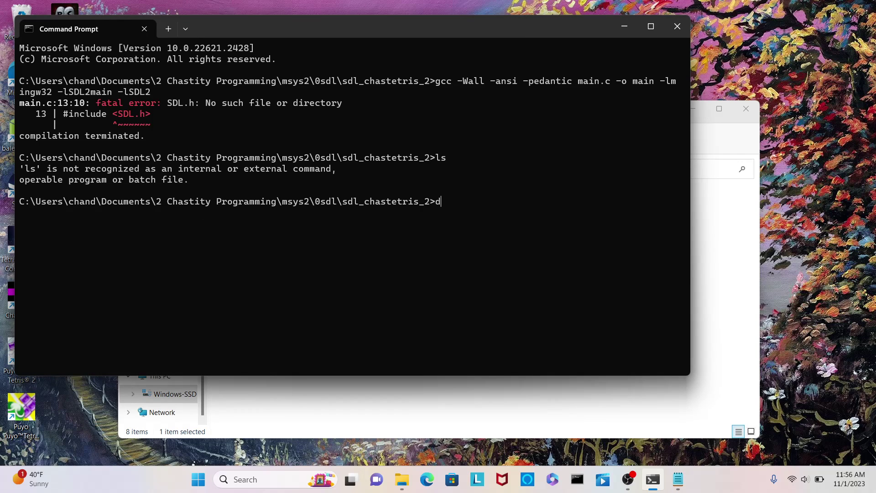
{"action": "key", "text": "Return"}
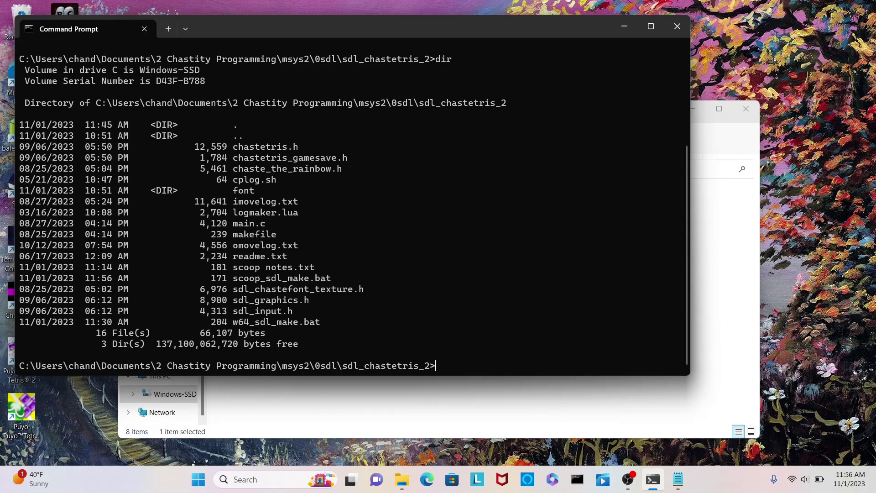
Run scoop_sdl_make to compile and launch Chaste Tris, begin a game, and quit it
{"action": "type", "text": "scoop_sdl_make"}
{"action": "key", "text": "Return"}
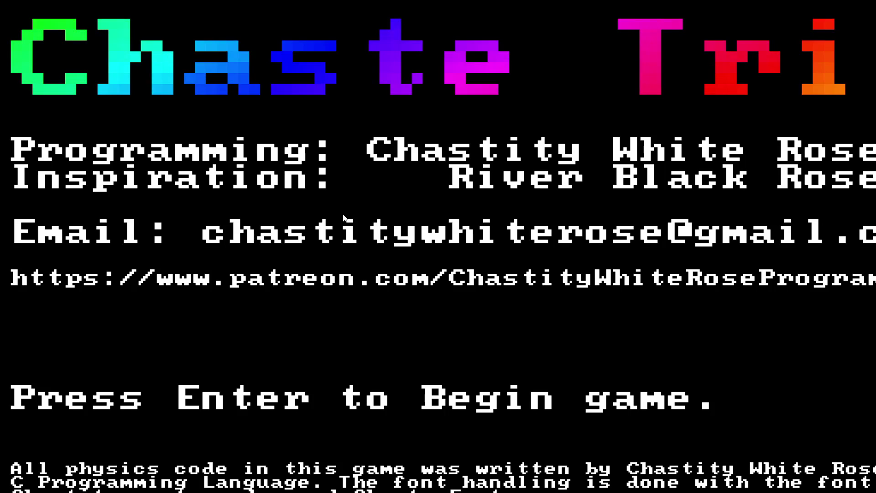
{"action": "key", "text": "Return"}
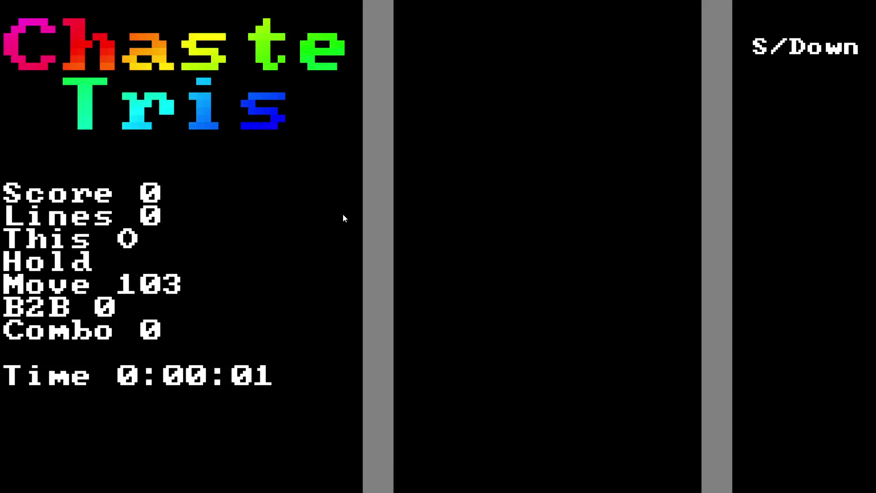
{"action": "key", "text": "Escape"}
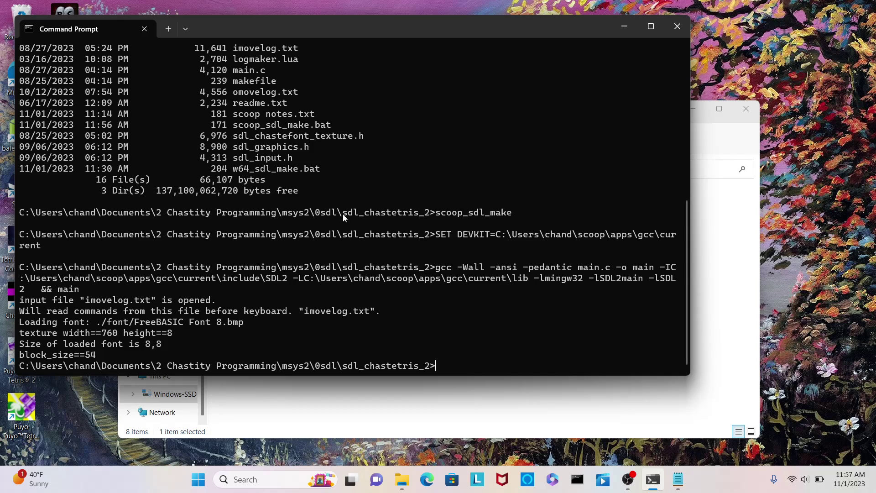
Repeat the scoop_sdl_make command, start another Chaste Tris game, and exit back to the prompt
{"action": "key", "text": "Up"}
{"action": "key", "text": "Return"}
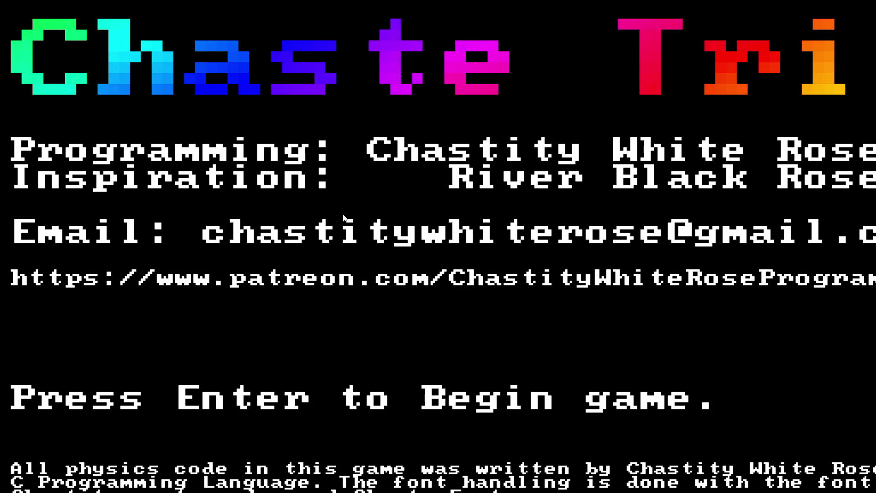
{"action": "key", "text": "Return"}
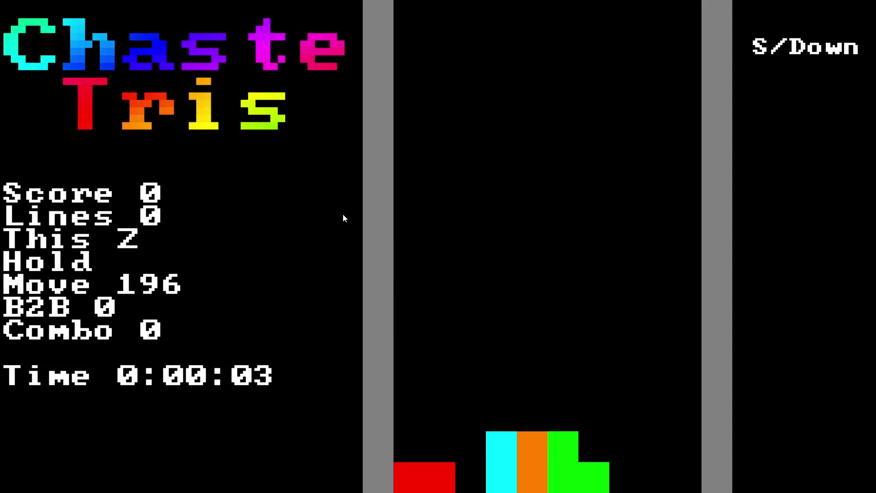
{"action": "key", "text": "Escape"}
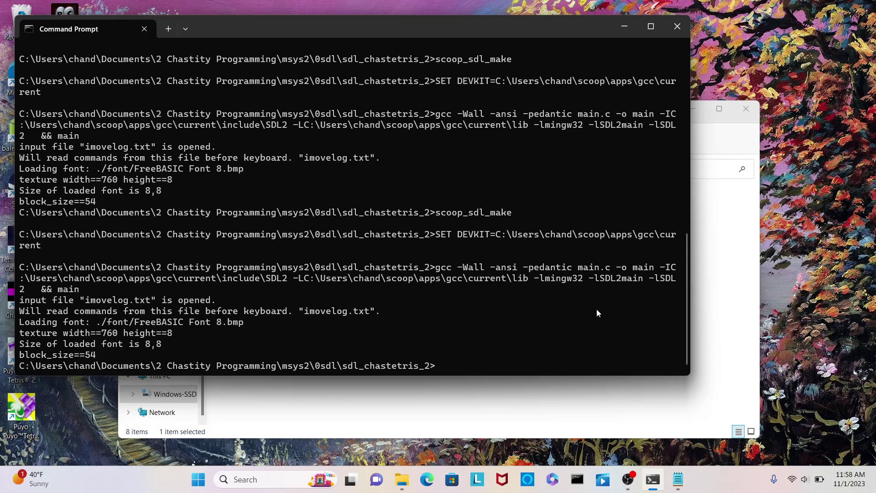
Try running sdl2-config in the Command Prompt, and start a bash shell there
{"action": "type", "text": "sdl2-config"}
{"action": "key", "text": "Return"}
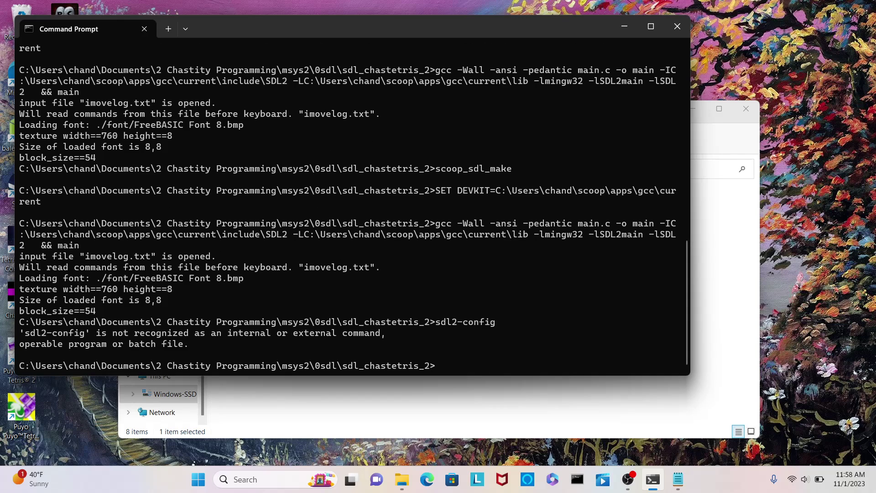
{"action": "type", "text": "bash"}
{"action": "key", "text": "Return"}
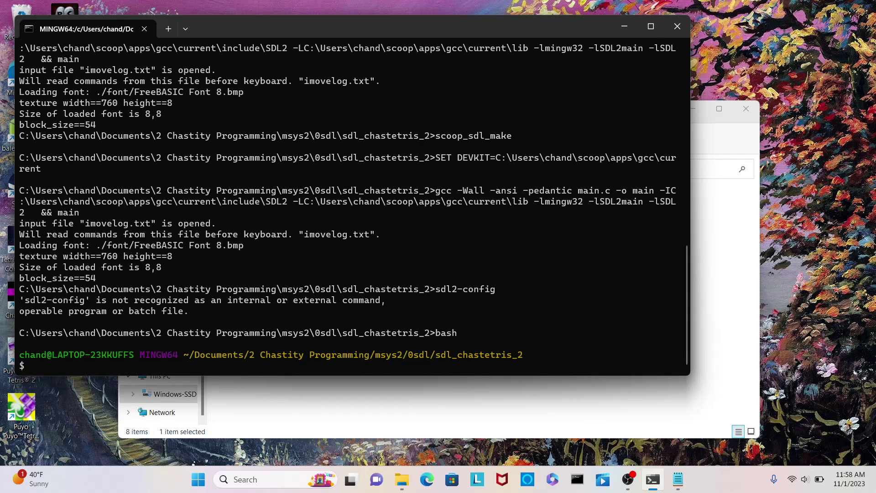
Look through the bash command history and try running sdl-2config
{"action": "key", "text": "Up"}
{"action": "key", "text": "Up"}
{"action": "key", "text": "Down"}
{"action": "key", "text": "Down"}
{"action": "type", "text": "sdl-2config"}
{"action": "key", "text": "Return"}
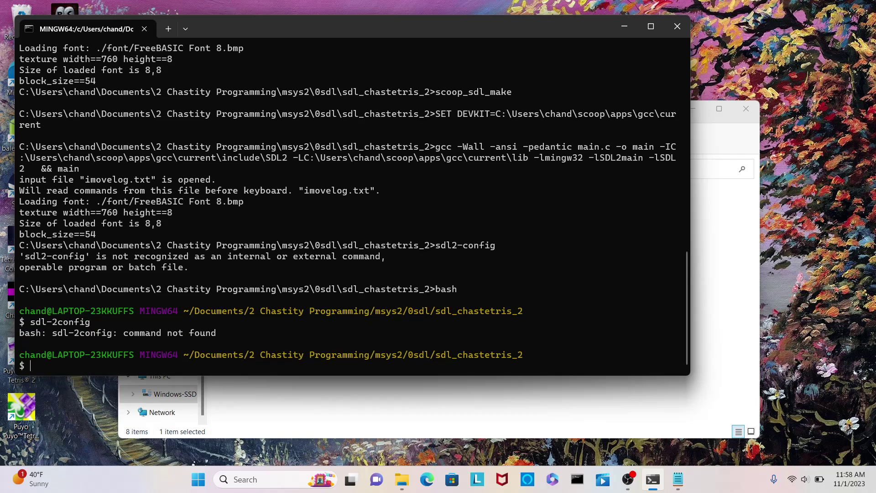
Run sdl2-config in the bash shell to get its usage information
{"action": "key", "text": "Up"}
{"action": "key", "text": "BackSpace"}
{"action": "type", "text": "-config"}
{"action": "key", "text": "Return"}
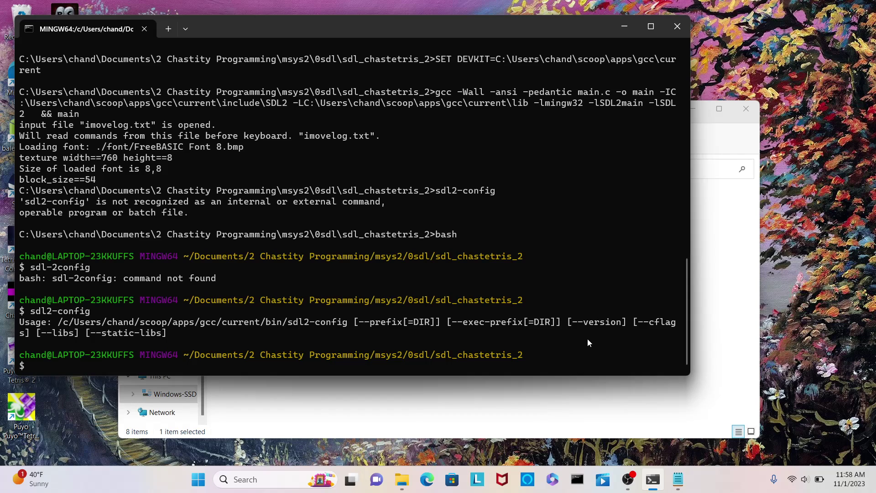
Build and launch Chaste Tris from bash with make, begin a game, and exit back to the prompt
{"action": "type", "text": "make"}
{"action": "key", "text": "Return"}
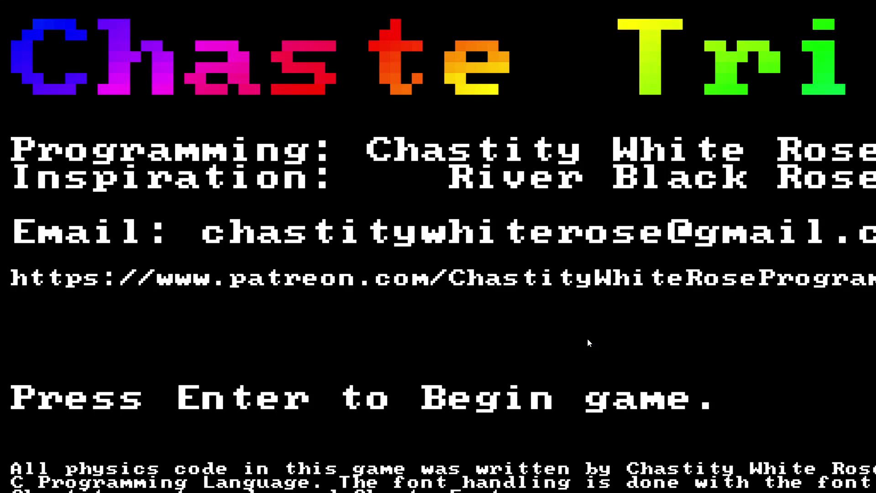
{"action": "key", "text": "Return"}
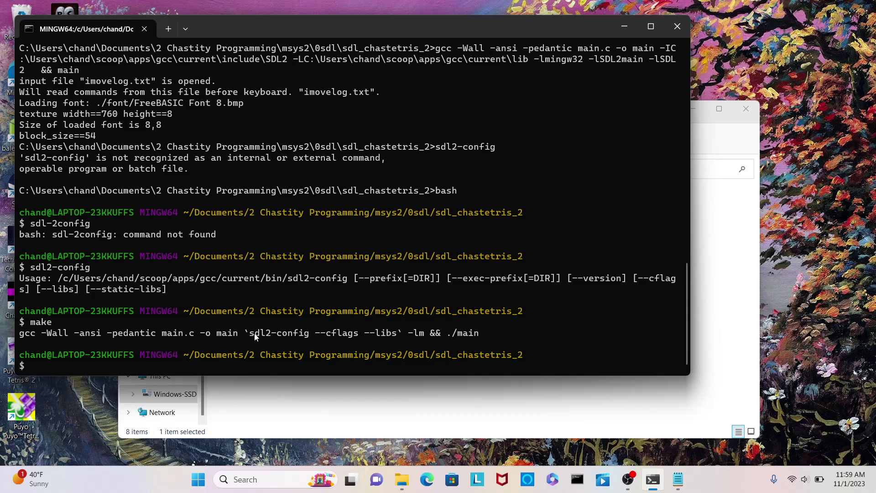
Try running the copied text `sdl2-config --cflags --libs without its closing backtick, and leave the bash shell
{"action": "left_click_drag", "start_coordinate": [247, 337], "coordinate": [394, 337]}
{"action": "key", "text": "ctrl+c"}
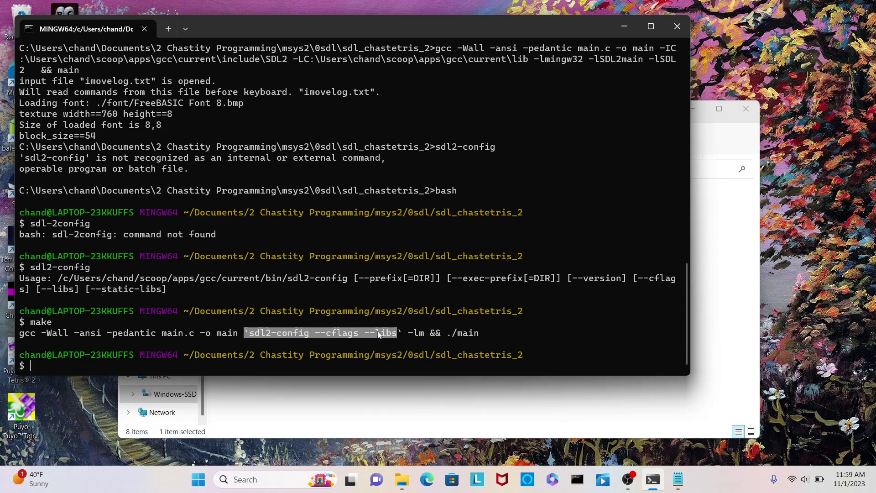
{"action": "right_click", "coordinate": [379, 335]}
{"action": "right_click", "coordinate": [579, 327]}
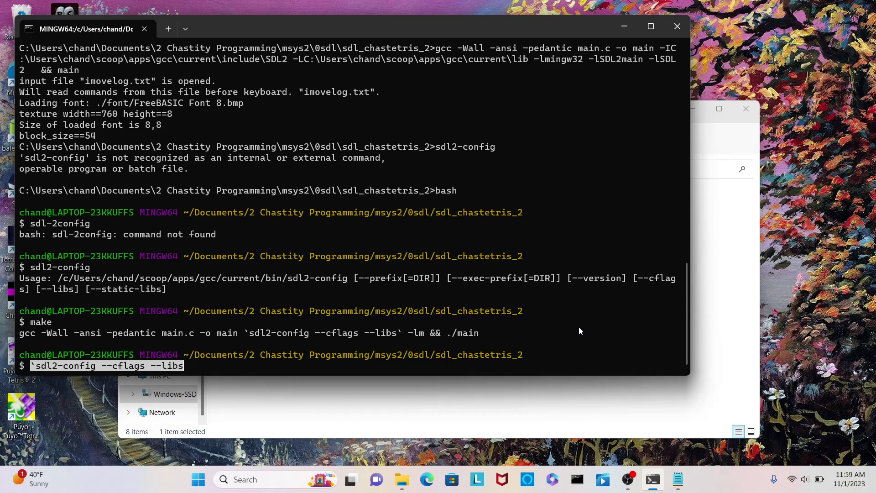
{"action": "key", "text": "Return"}
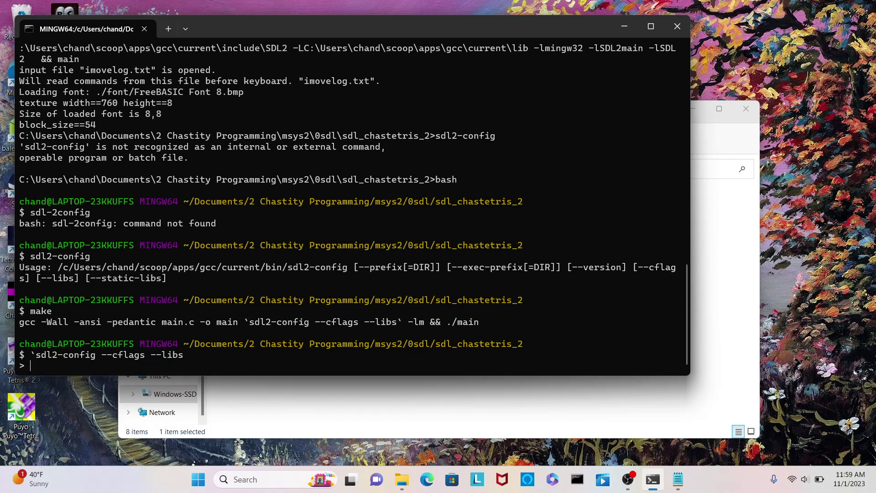
{"action": "key", "text": "Return"}
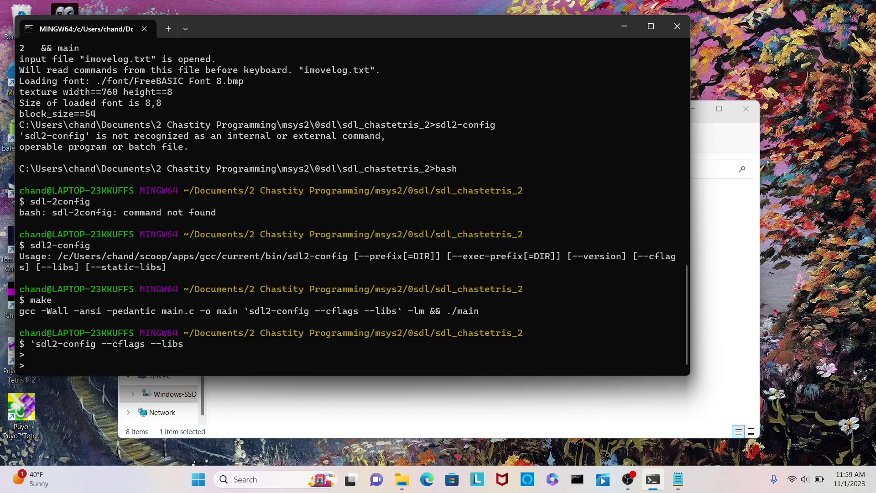
{"action": "key", "text": "ctrl+d"}
{"action": "key", "text": "ctrl+d"}
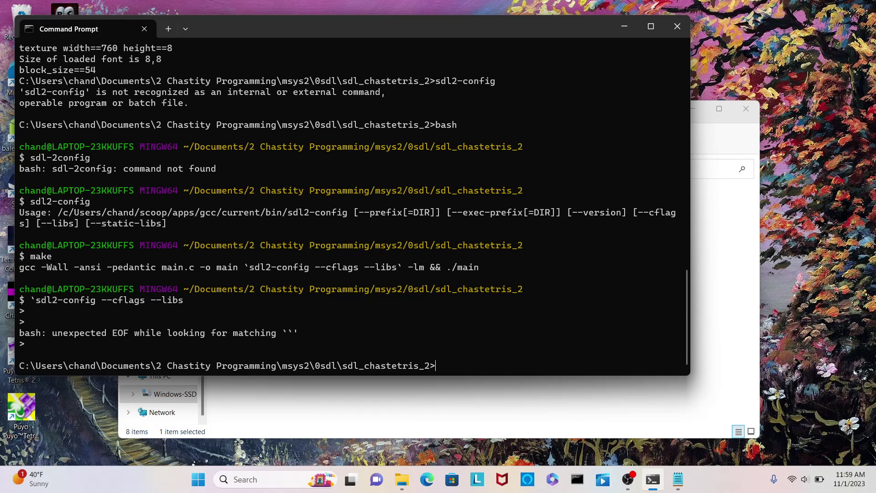
Try running the fully backquoted `sdl2-config --cflags --libs` from the makefile's gcc line in the Command Prompt
{"action": "left_click_drag", "start_coordinate": [245, 265], "coordinate": [399, 265]}
{"action": "right_click", "coordinate": [398, 266]}
{"action": "right_click", "coordinate": [449, 310]}
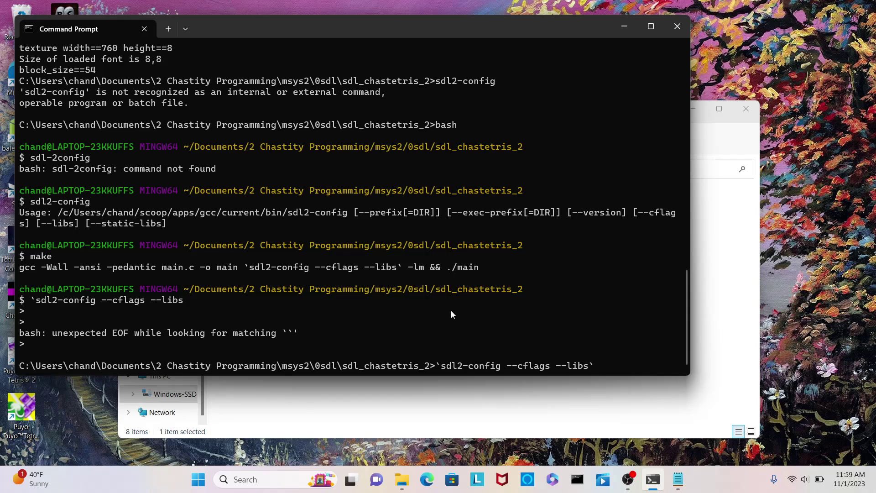
{"action": "key", "text": "Return"}
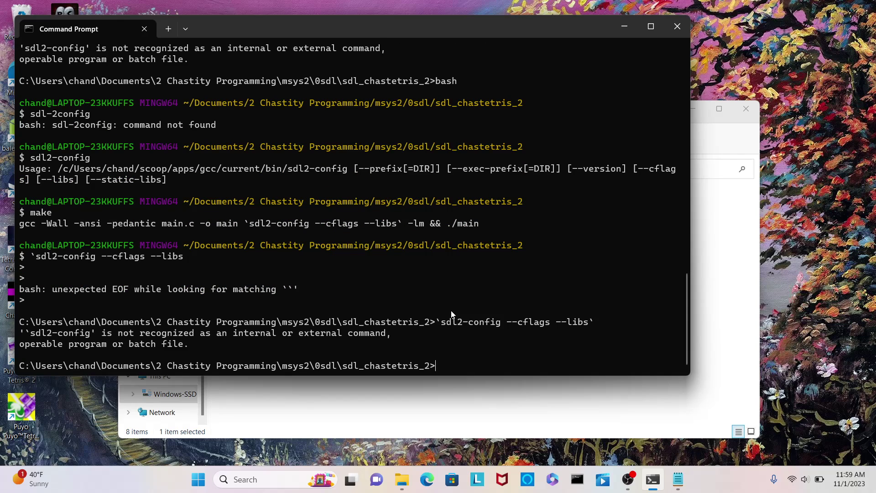
Start a bash shell again and try running the backquoted `sdl2-config --cflags --libs` there
{"action": "type", "text": "echo"}
{"action": "key", "text": "BackSpace"}
{"action": "key", "text": "BackSpace"}
{"action": "key", "text": "BackSpace"}
{"action": "key", "text": "BackSpace"}
{"action": "type", "text": "bash"}
{"action": "key", "text": "Return"}
{"action": "type", "text": "`sdl2-config --cflags --libs`"}
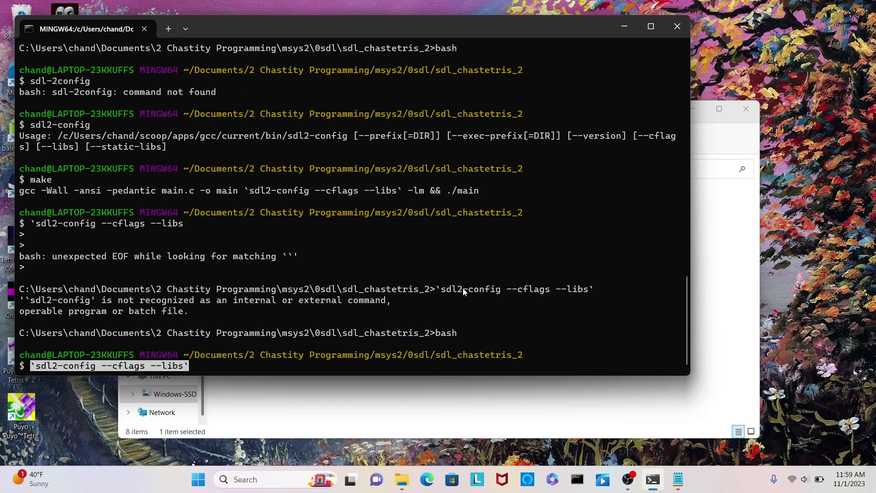
{"action": "key", "text": "Return"}
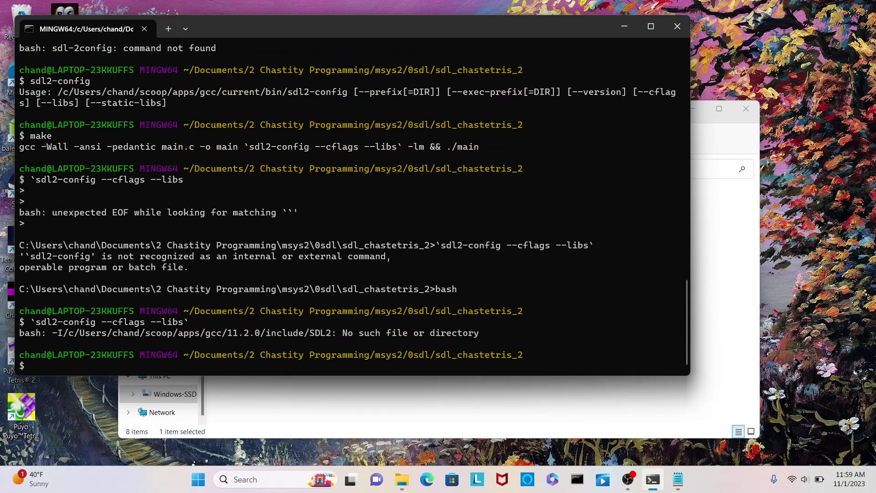
Print the SDL2 compiler and linker flags with echo `sdl2-config --cflags --libs`
{"action": "type", "text": "echo "}
{"action": "type", "text": "$"}
{"action": "key", "text": "BackSpace"}
{"action": "right_click", "coordinate": [486, 273]}
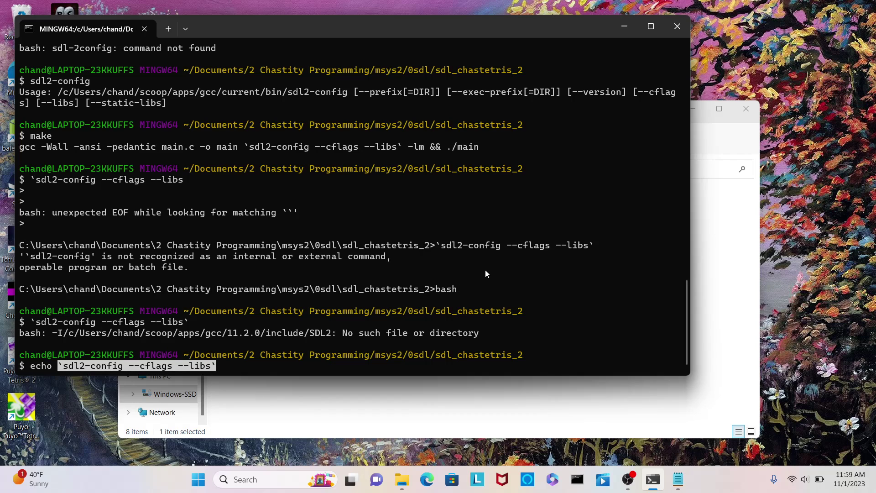
{"action": "key", "text": "Return"}
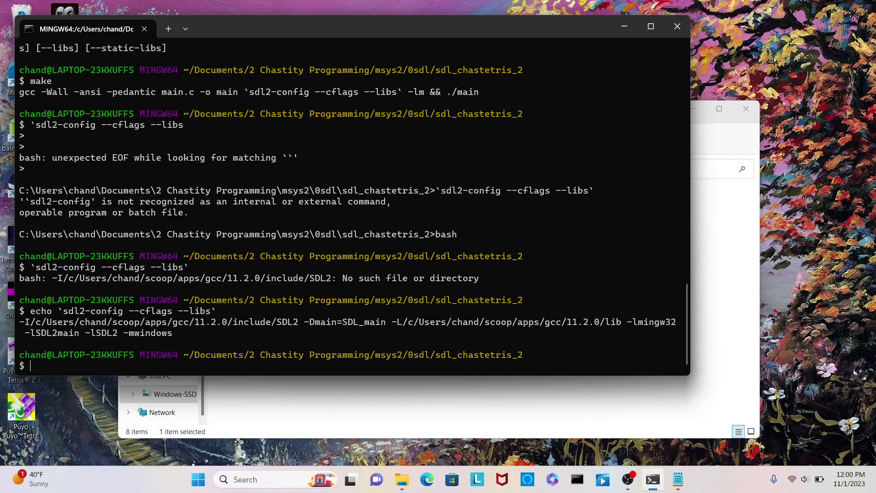
Run make again to compile and launch Chaste Tris, move a piece briefly, and quit the game
{"action": "type", "text": "make"}
{"action": "key", "text": "Return"}
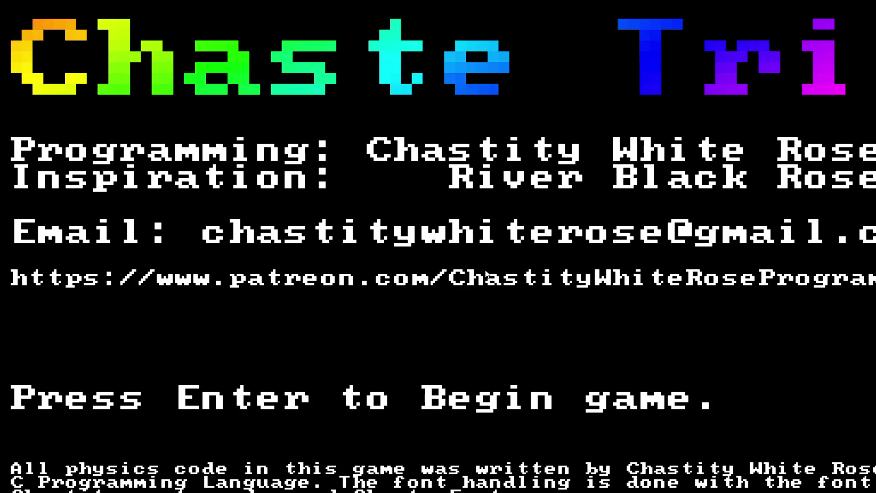
{"action": "key", "text": "Return"}
{"action": "key", "text": "Down"}
{"action": "key", "text": "Right"}
{"action": "key", "text": "Escape"}
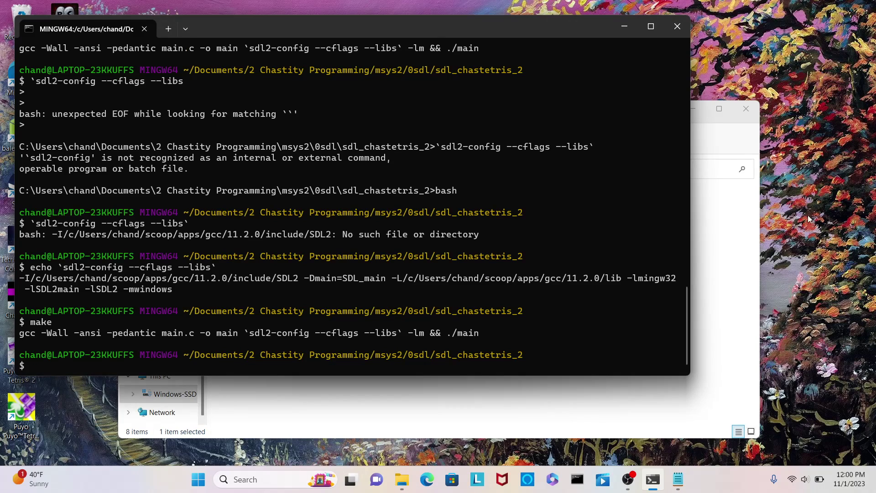
Minimize the terminal, remove the trailing blank line from scoop_sdl_make.bat, and close the file with its changes saved
{"action": "left_click", "coordinate": [624, 28]}
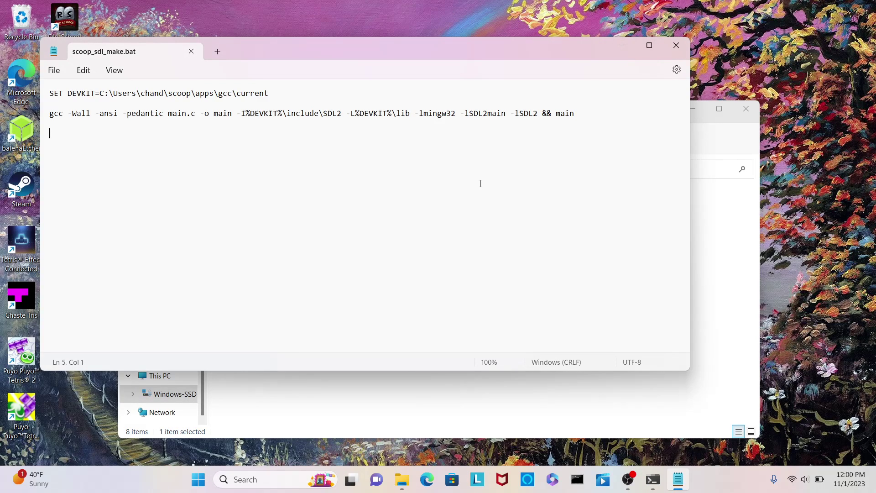
{"action": "key", "text": "BackSpace"}
{"action": "left_click", "coordinate": [677, 46]}
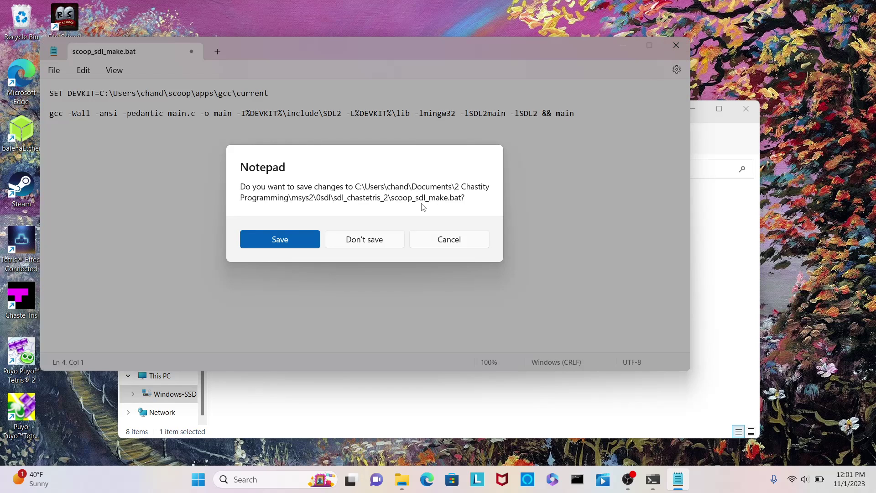
{"action": "left_click", "coordinate": [302, 237]}
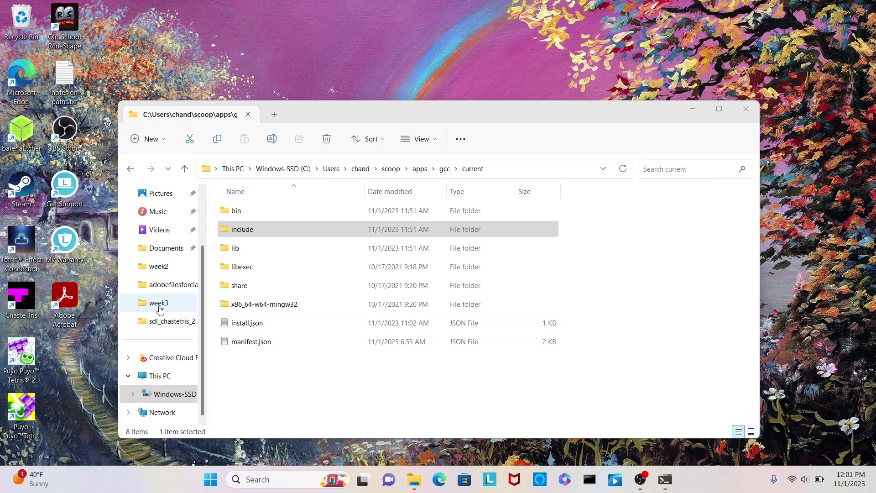
Look through the bin folder of Scoop's current gcc for the SDL2 files, and return to the parent folder
{"action": "double_click", "coordinate": [257, 214]}
{"action": "scroll", "coordinate": [304, 309], "scroll_direction": "down", "scroll_amount": 2}
{"action": "scroll", "coordinate": [306, 309], "scroll_direction": "down", "scroll_amount": 5}
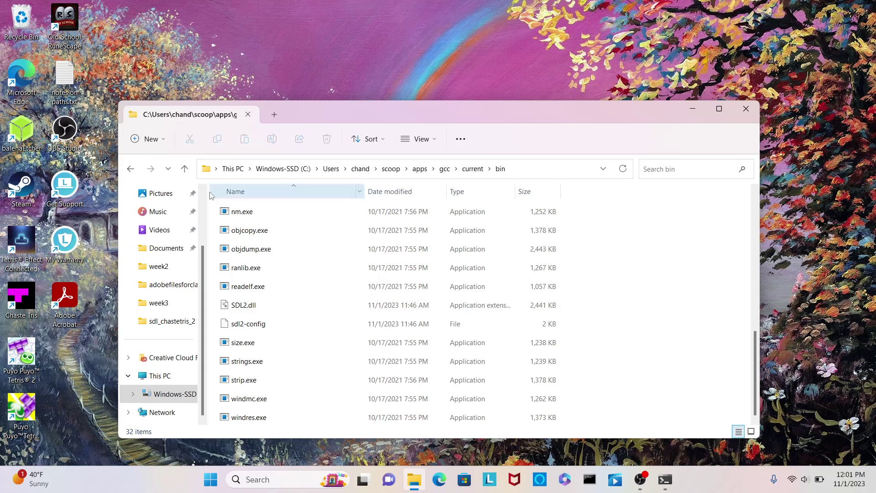
{"action": "left_click", "coordinate": [184, 168]}
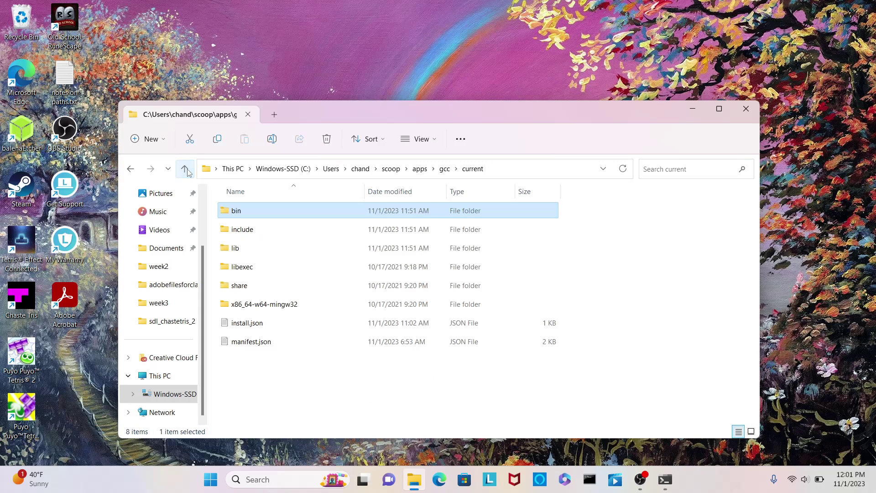
Open the sdl_chastetris_2 folder and launch main.exe from it
{"action": "left_click", "coordinate": [172, 322]}
{"action": "scroll", "coordinate": [340, 332], "scroll_direction": "down", "scroll_amount": 2}
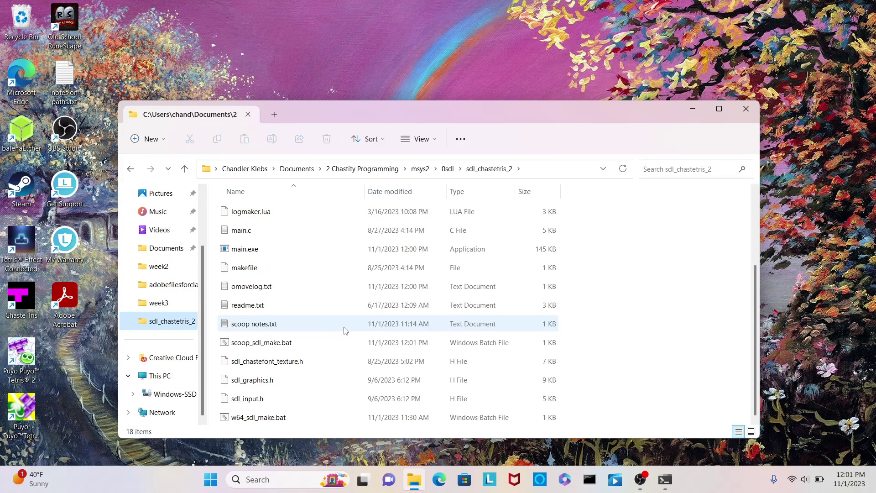
{"action": "left_click", "coordinate": [255, 251]}
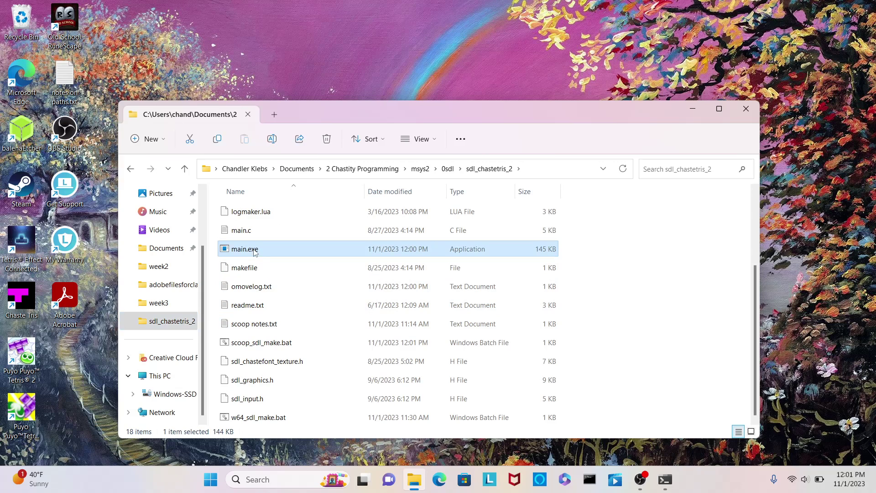
{"action": "double_click", "coordinate": [254, 250]}
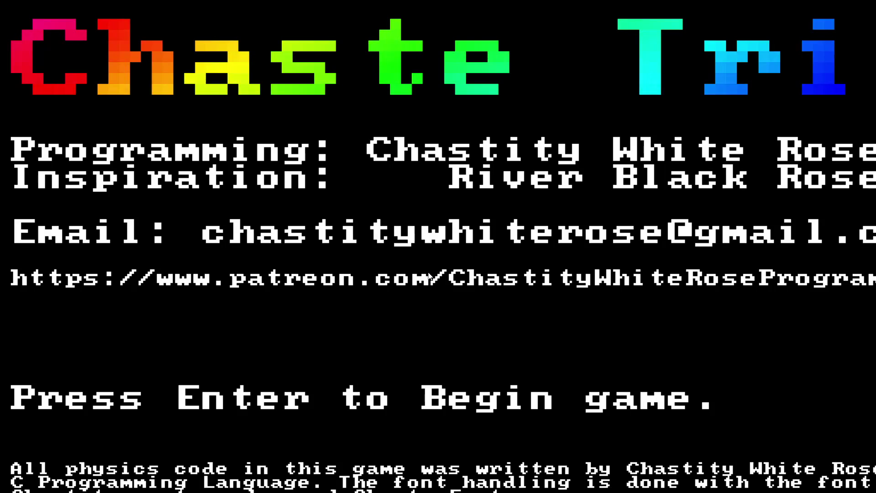
Play a Chaste Tris game, moving, rotating and holding pieces, and quit after briefly starting a second game
{"action": "key", "text": "Return"}
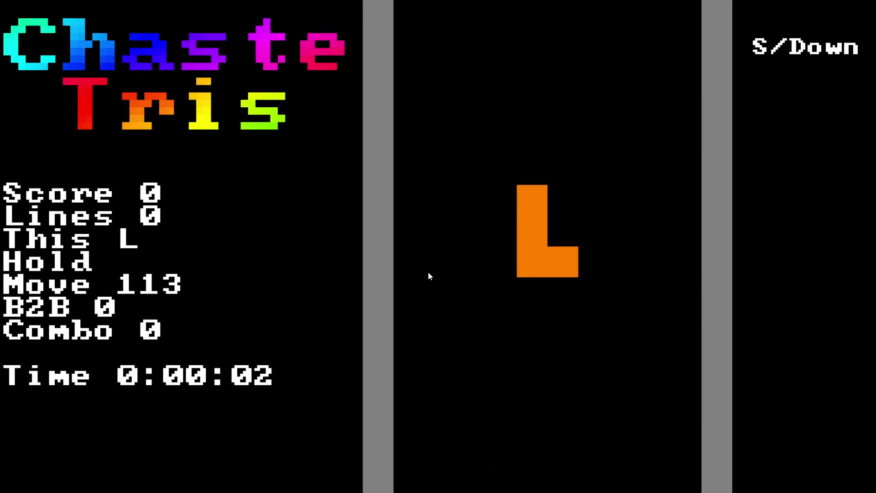
{"action": "key", "text": "Down"}
{"action": "key", "text": "Left"}
{"action": "key", "text": "Left"}
{"action": "key", "text": "Left"}
{"action": "key", "text": "Left"}
{"action": "key", "text": "Left"}
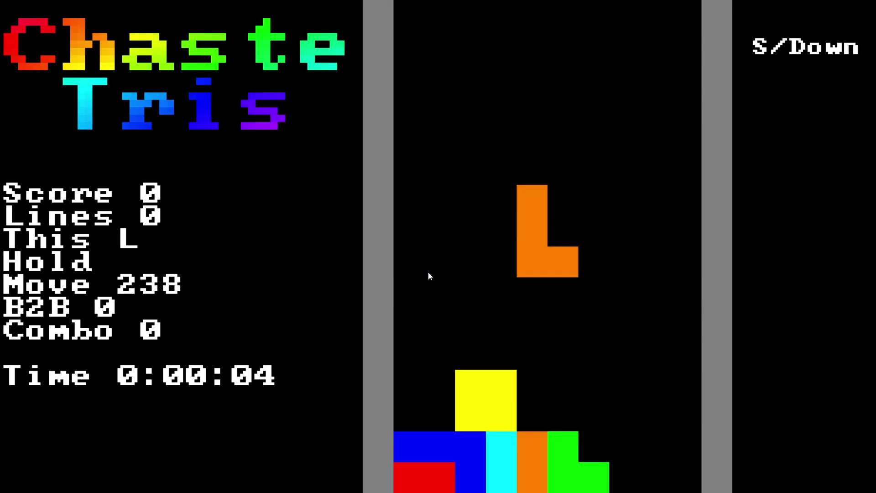
{"action": "key", "text": "Down"}
{"action": "key", "text": "Up"}
{"action": "key", "text": "Left"}
{"action": "key", "text": "Down"}
{"action": "key", "text": "Left"}
{"action": "key", "text": "Left"}
{"action": "key", "text": "Left"}
{"action": "key", "text": "c"}
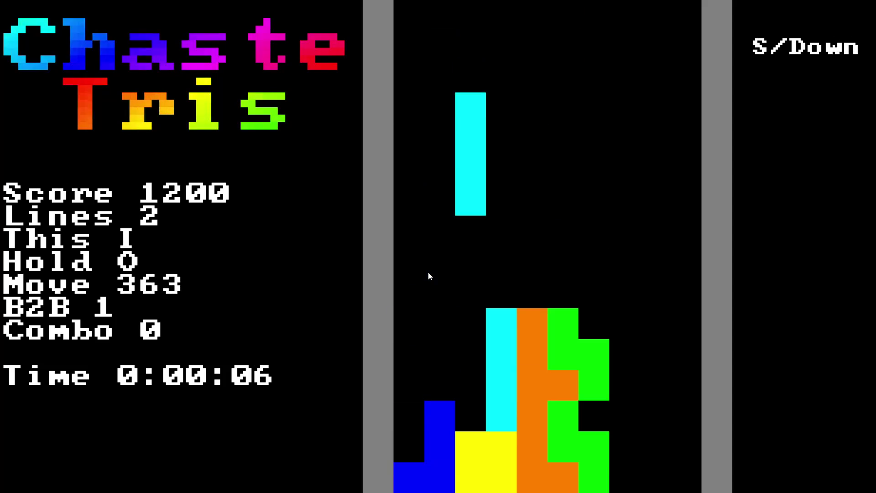
{"action": "key", "text": "Down"}
{"action": "key", "text": "x"}
{"action": "key", "text": "Right"}
{"action": "key", "text": "Right"}
{"action": "key", "text": "Right"}
{"action": "key", "text": "Right"}
{"action": "key", "text": "Down"}
{"action": "key", "text": "Left"}
{"action": "key", "text": "Left"}
{"action": "key", "text": "Left"}
{"action": "key", "text": "Down"}
{"action": "key", "text": "Escape"}
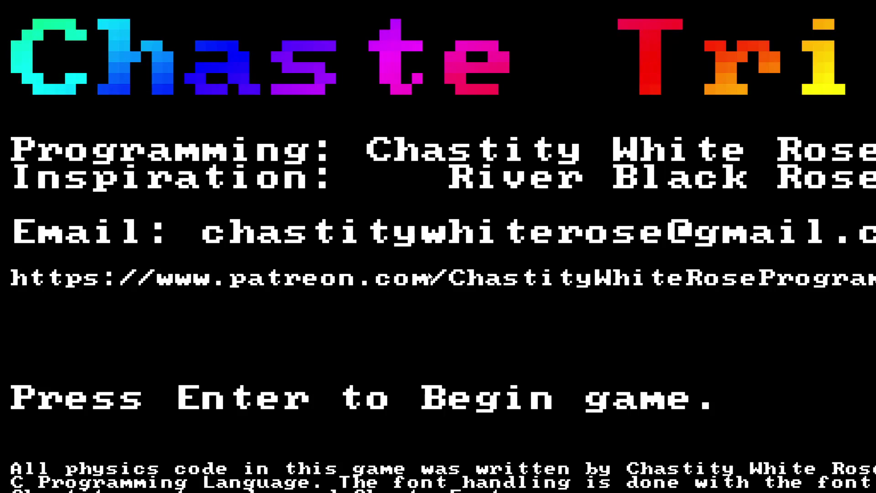
{"action": "key", "text": "Return"}
{"action": "key", "text": "Escape"}
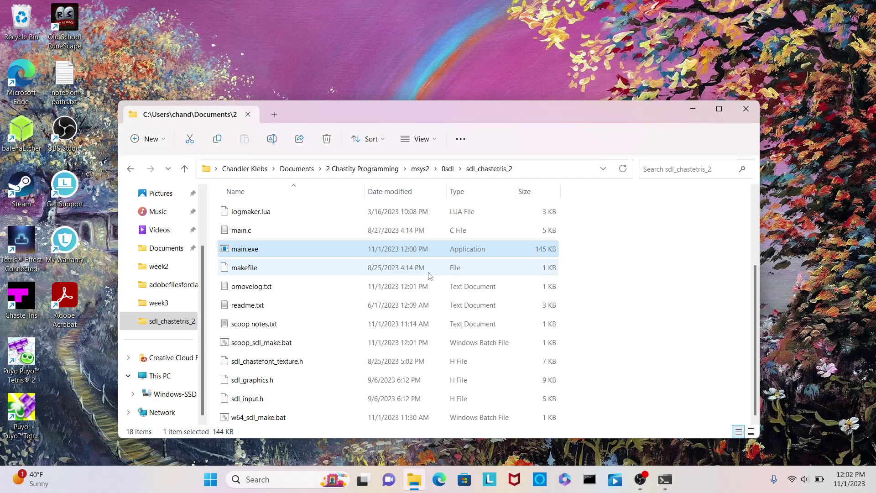
Set the Windows display scale to 100%, and close the display settings and the folder window
{"action": "right_click", "coordinate": [508, 29]}
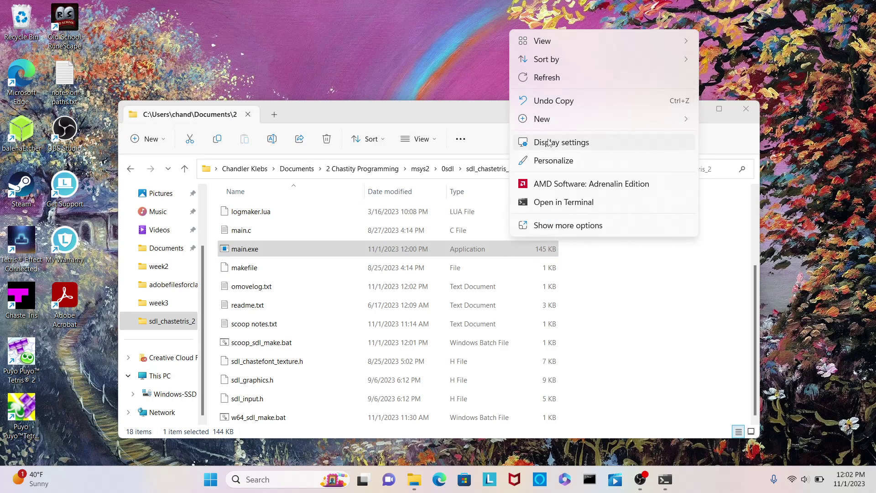
{"action": "left_click", "coordinate": [556, 143]}
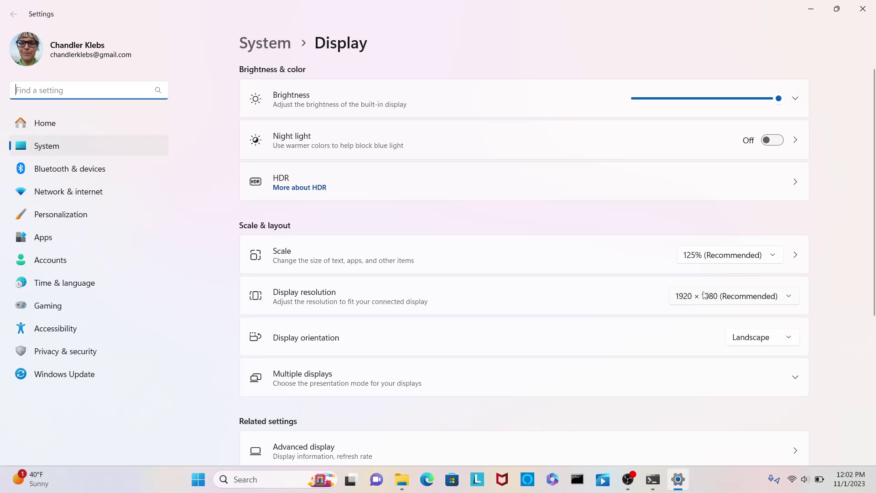
{"action": "left_click", "coordinate": [772, 256]}
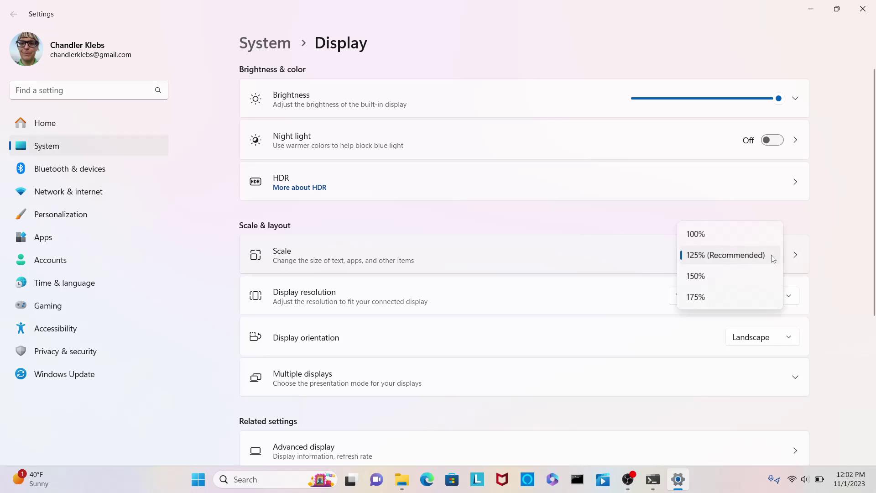
{"action": "left_click", "coordinate": [712, 235]}
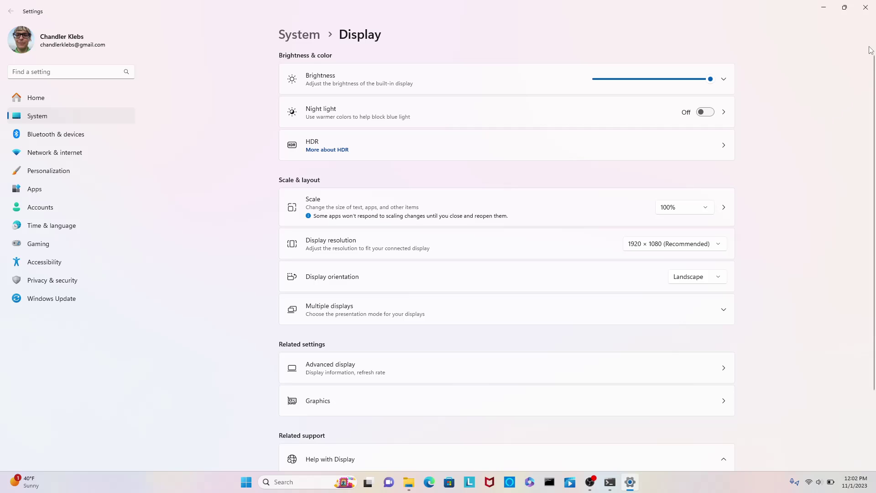
{"action": "left_click", "coordinate": [872, 13]}
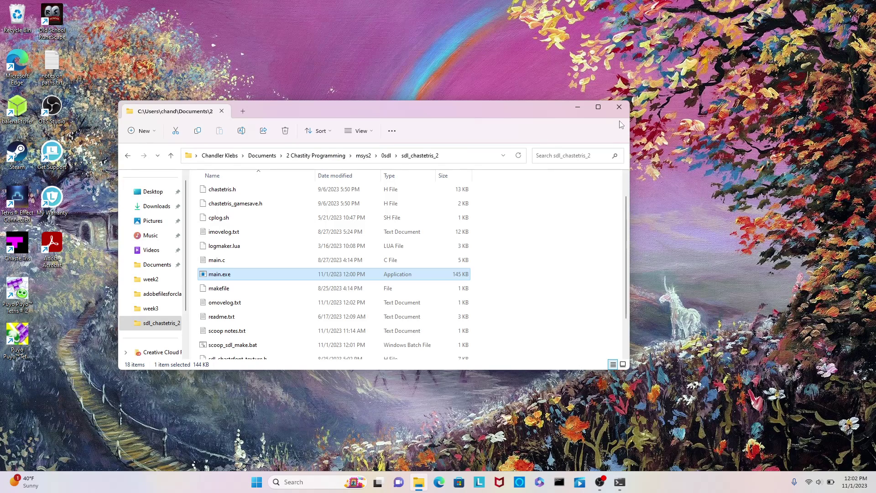
{"action": "left_click", "coordinate": [620, 107]}
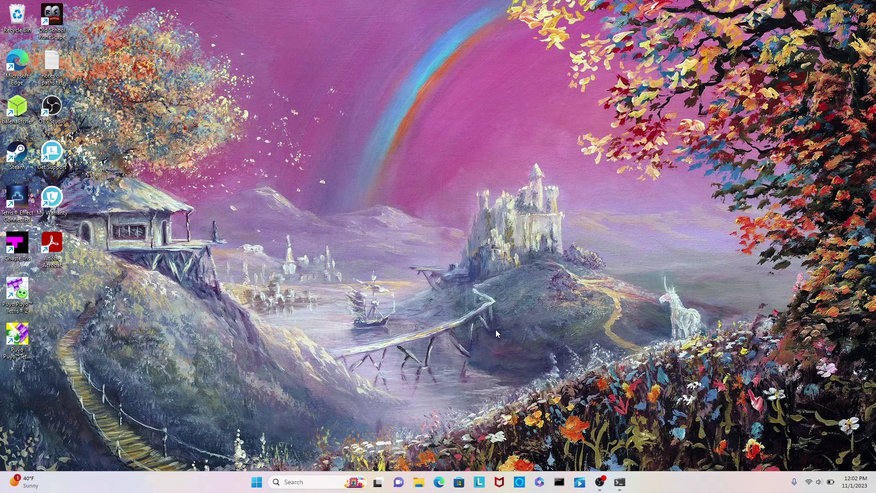
Build and run Chaste Tris with make in the bash terminal, play a game, and after quitting display the makefile's contents with cat
{"action": "key", "text": "alt+Tab"}
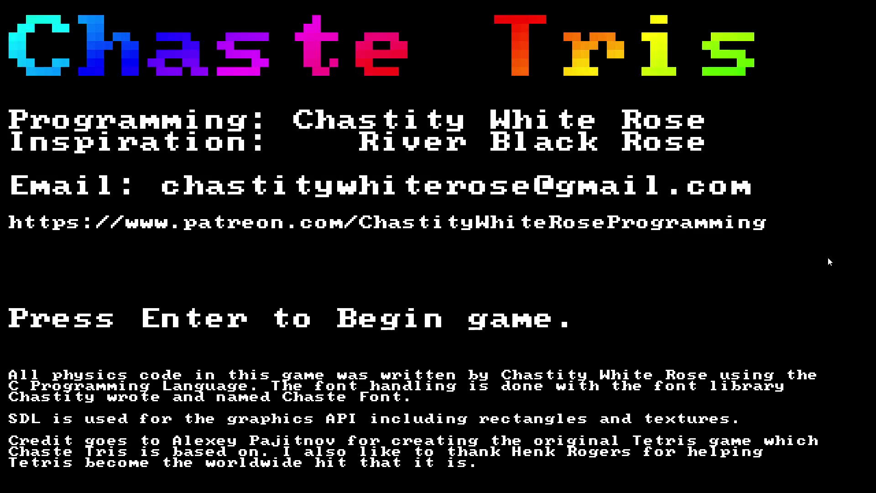
{"action": "key", "text": "Return"}
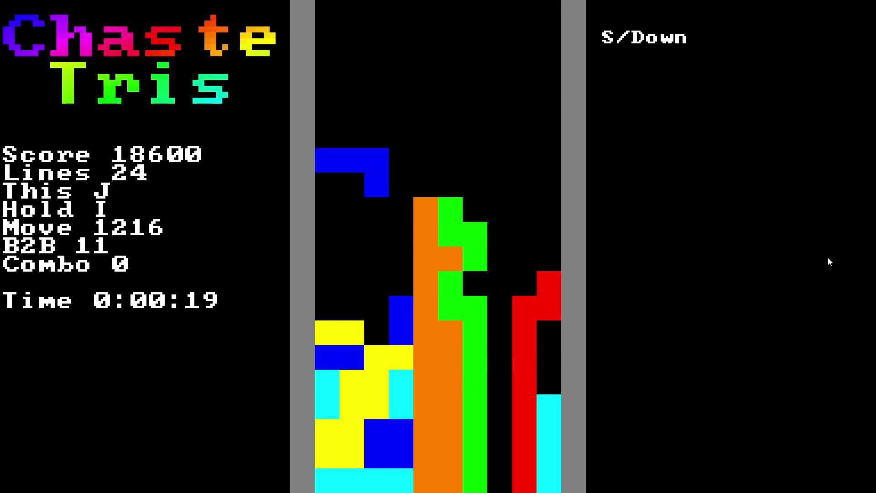
{"action": "key", "text": "Escape"}
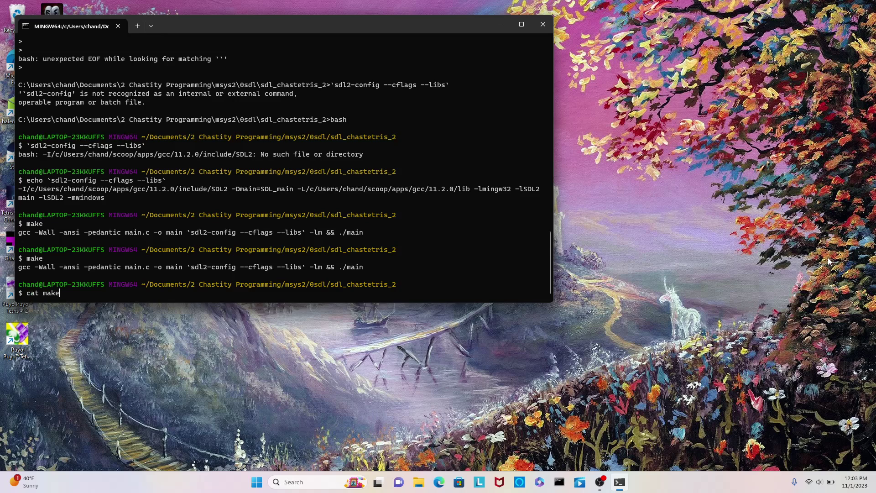
{"action": "type", "text": "le"}
{"action": "key", "text": "Return"}
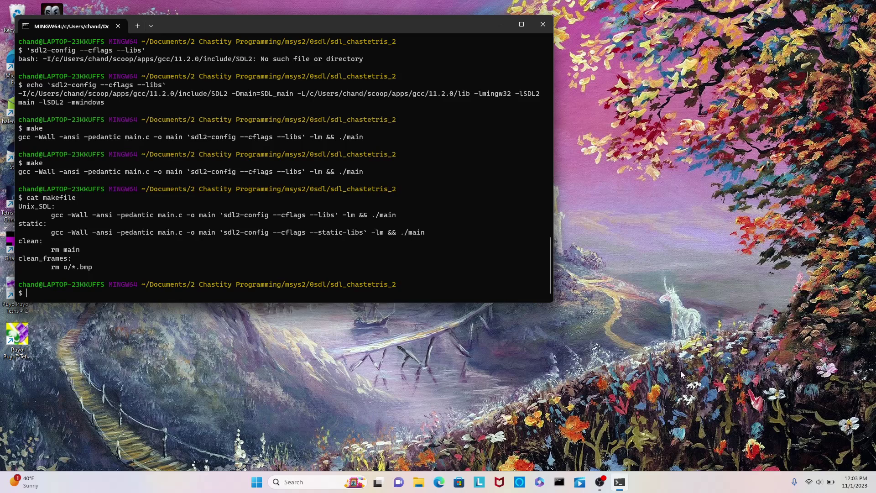
Open the sdl_chastetris_2 folder in File Explorer, launch main.exe, and quit after briefly starting a game
{"action": "left_click", "coordinate": [419, 482]}
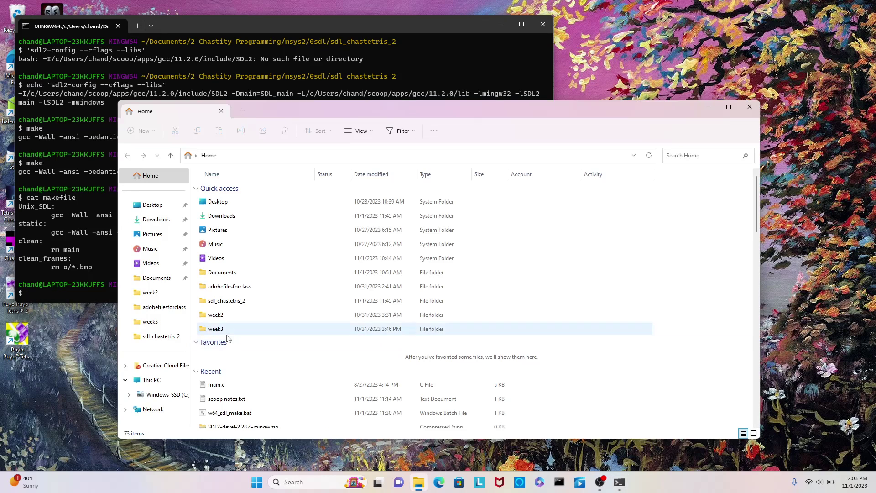
{"action": "left_click", "coordinate": [158, 337]}
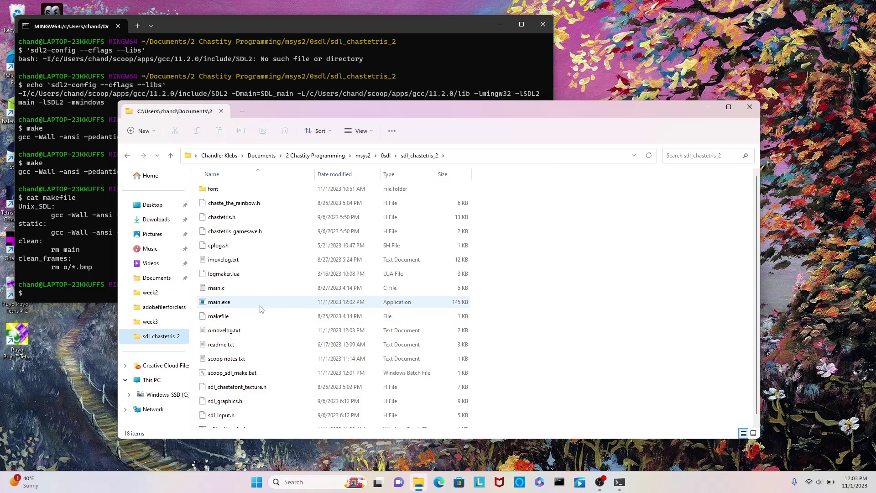
{"action": "double_click", "coordinate": [230, 304]}
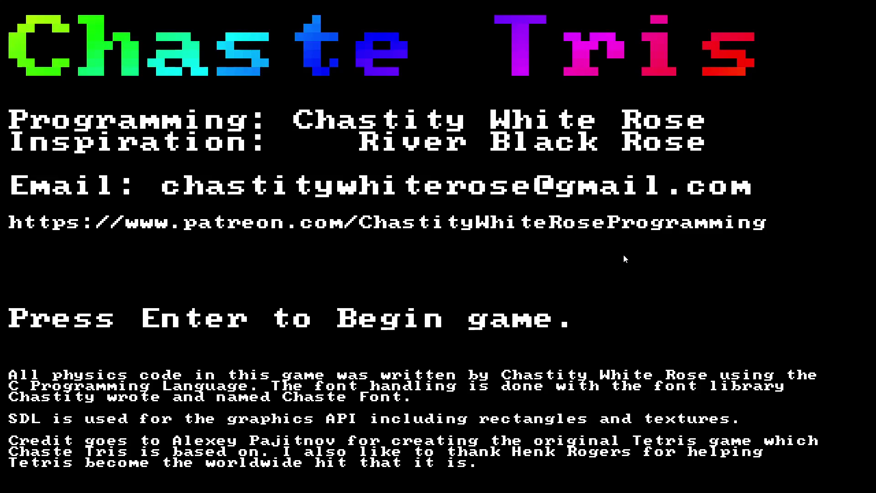
{"action": "key", "text": "Return"}
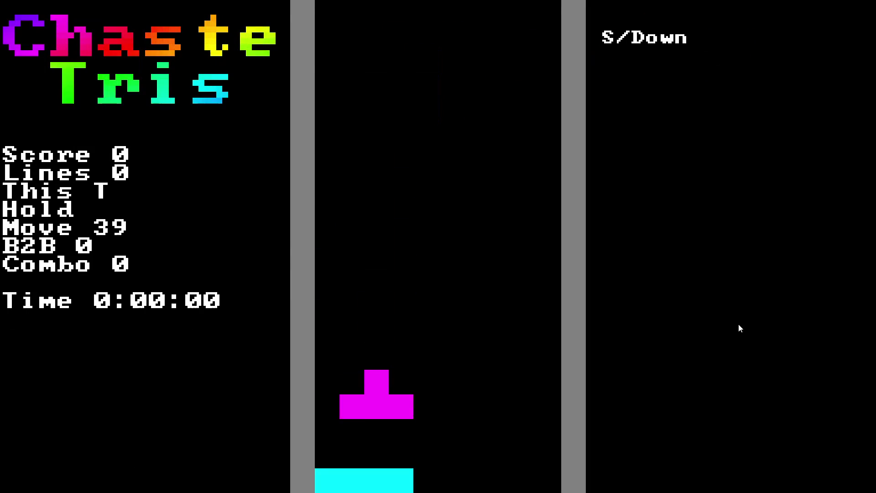
{"action": "key", "text": "Escape"}
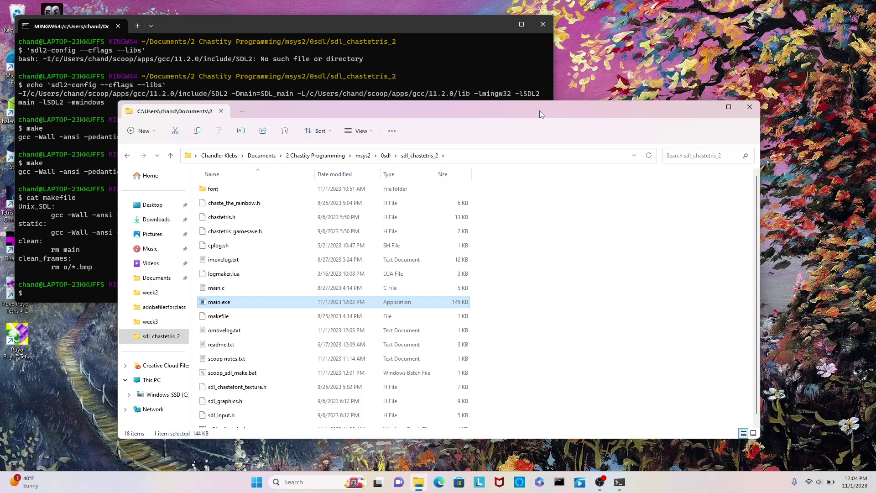
Move the folder window aside, build the statically linked game with make static in bash, and play a game before quitting
{"action": "left_click_drag", "start_coordinate": [540, 110], "coordinate": [634, 101]}
{"action": "left_click", "coordinate": [143, 247]}
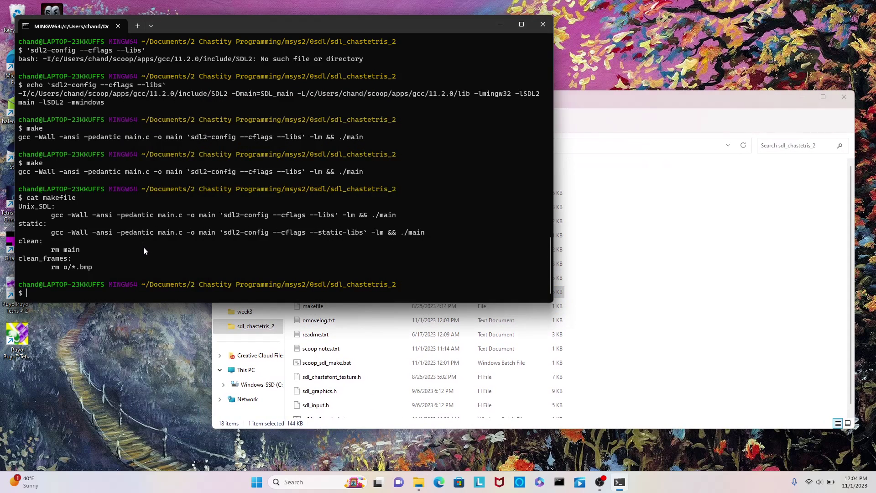
{"action": "type", "text": "make static"}
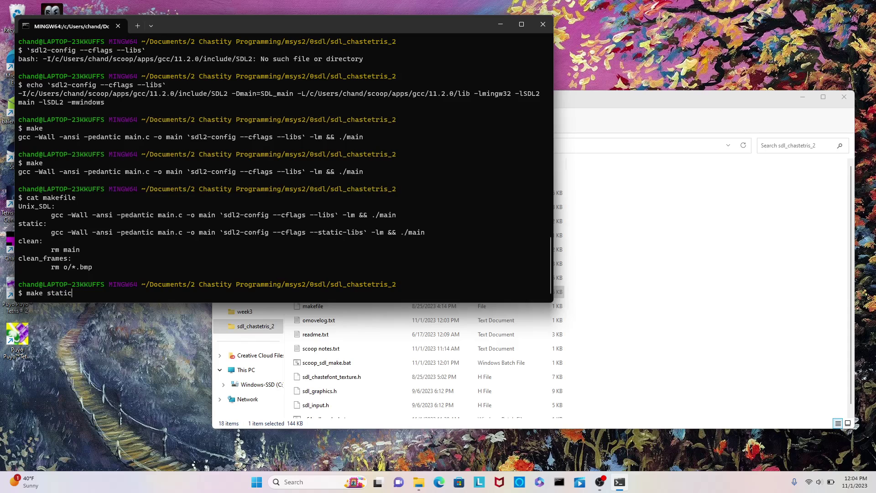
{"action": "key", "text": "Return"}
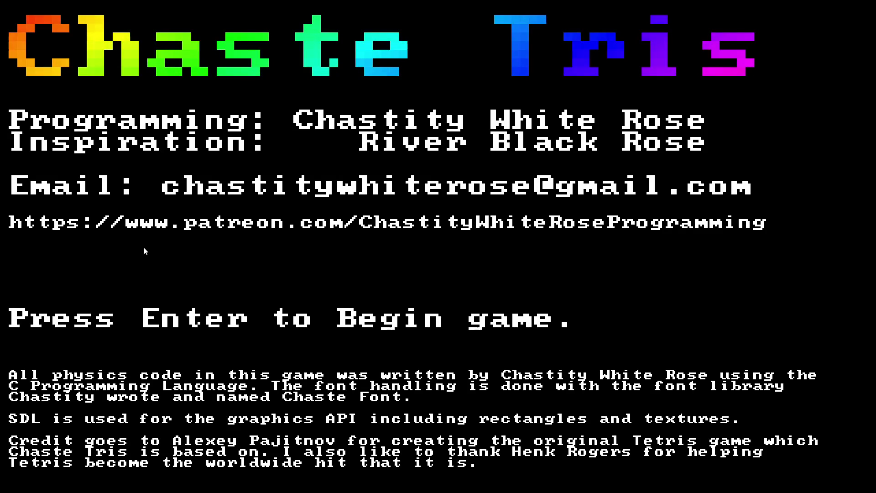
{"action": "key", "text": "Return"}
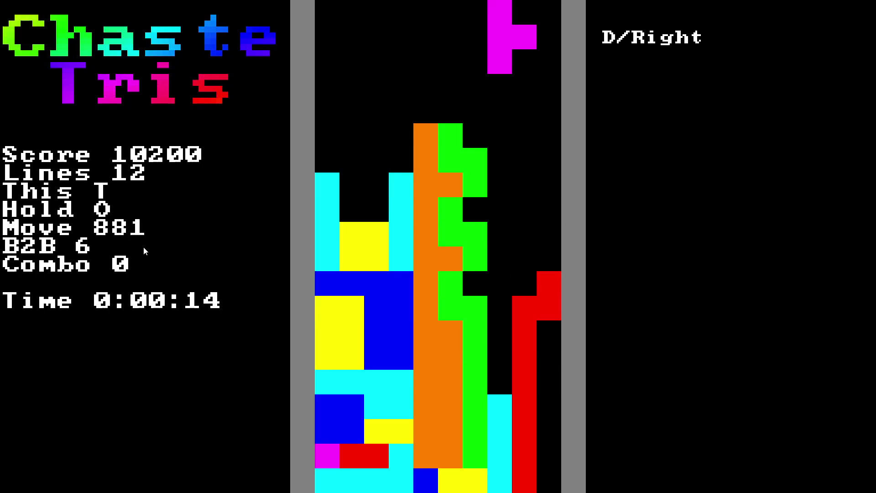
{"action": "key", "text": "Escape"}
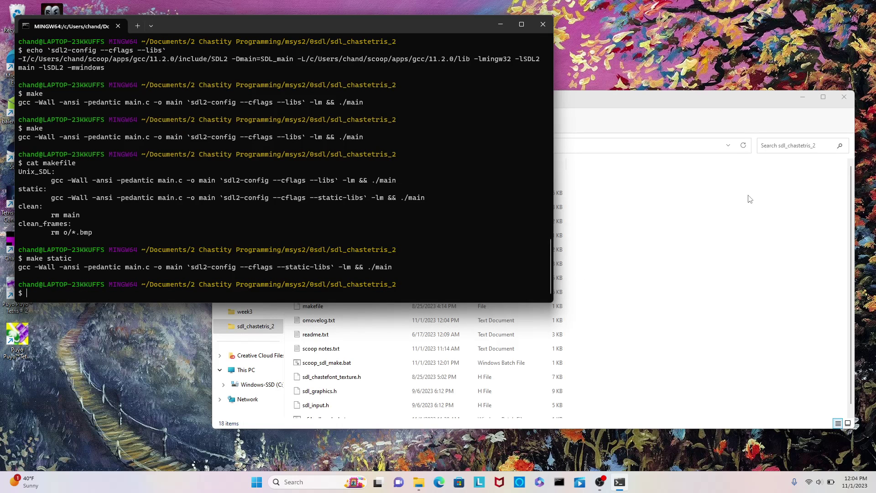
Launch the statically built main.exe from the sdl_chastetris_2 folder, start a game briefly, and quit
{"action": "left_click", "coordinate": [711, 112]}
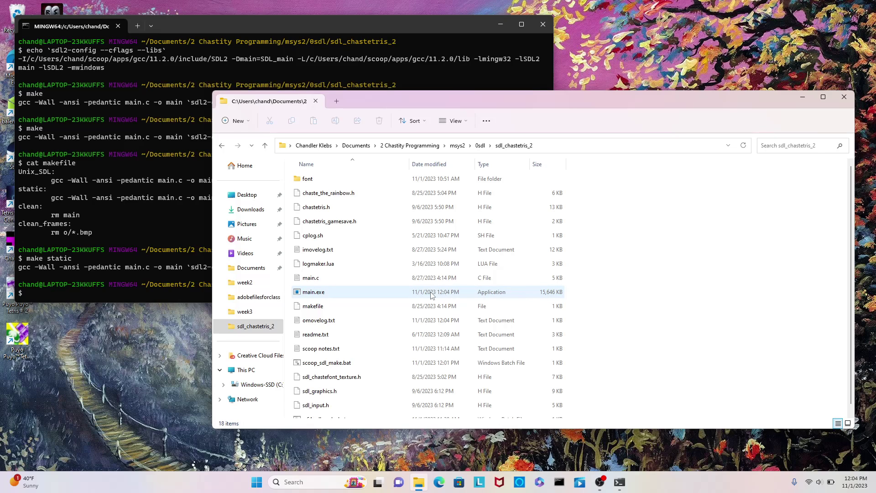
{"action": "double_click", "coordinate": [314, 293]}
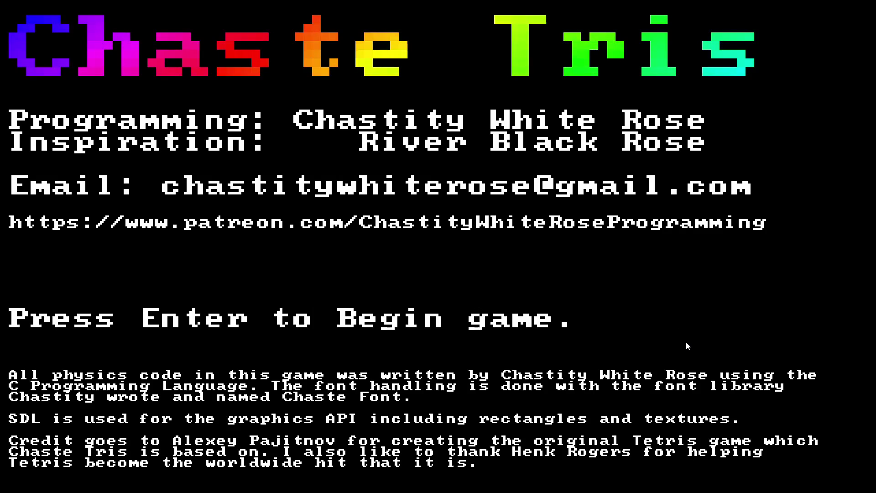
{"action": "key", "text": "Return"}
{"action": "key", "text": "Left"}
{"action": "key", "text": "Down"}
{"action": "key", "text": "Escape"}
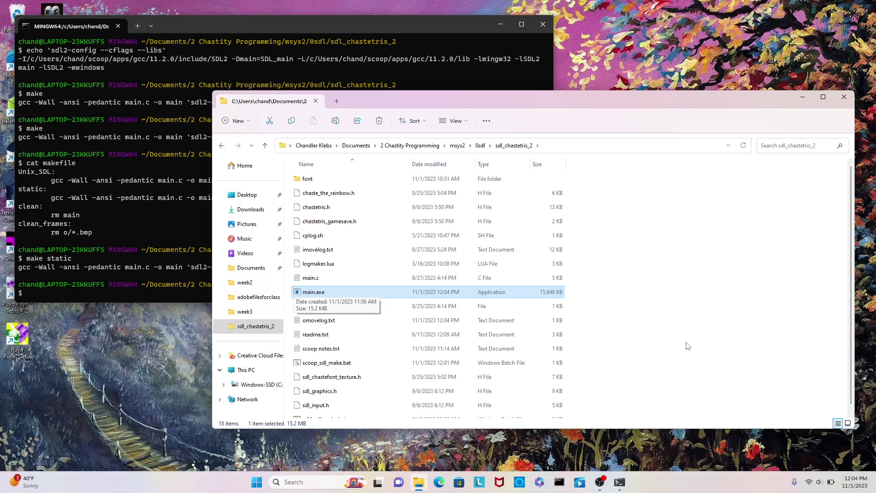
Relaunch the static main.exe two more times, starting a game and dropping a few pieces before quitting
{"action": "key", "text": "Return"}
{"action": "key", "text": "Return"}
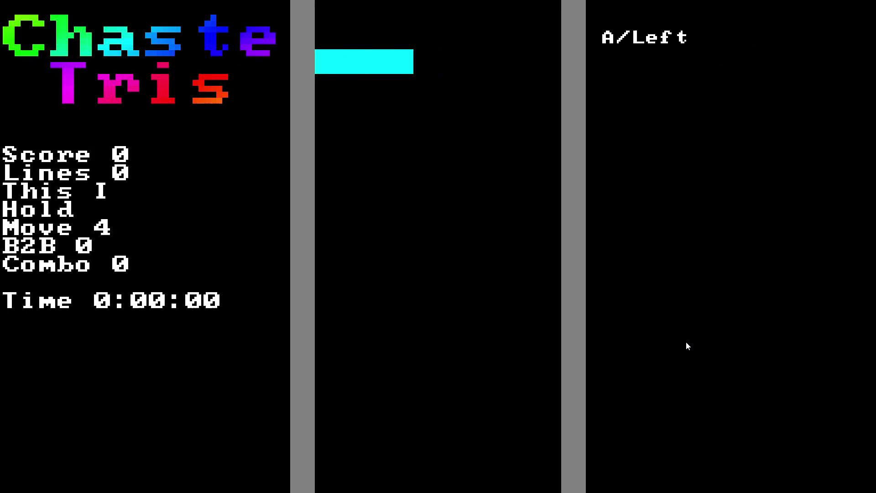
{"action": "key", "text": "Escape"}
{"action": "key", "text": "Return"}
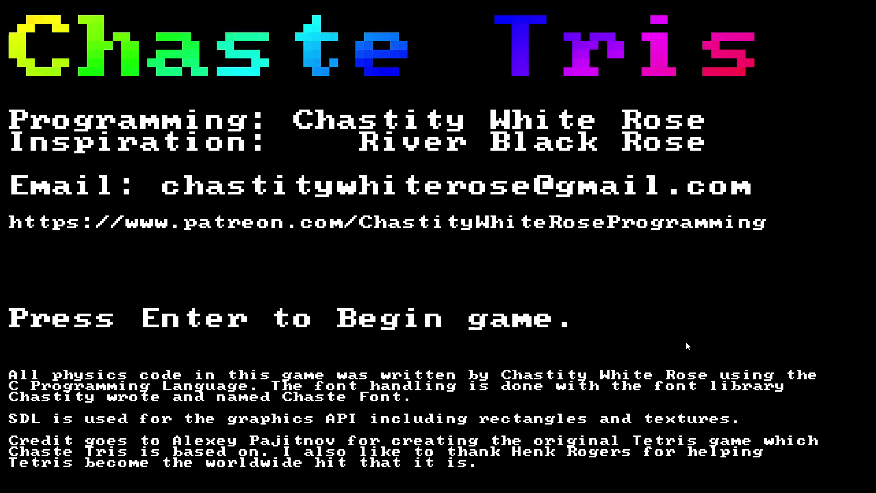
{"action": "key", "text": "Return"}
{"action": "key", "text": "Down"}
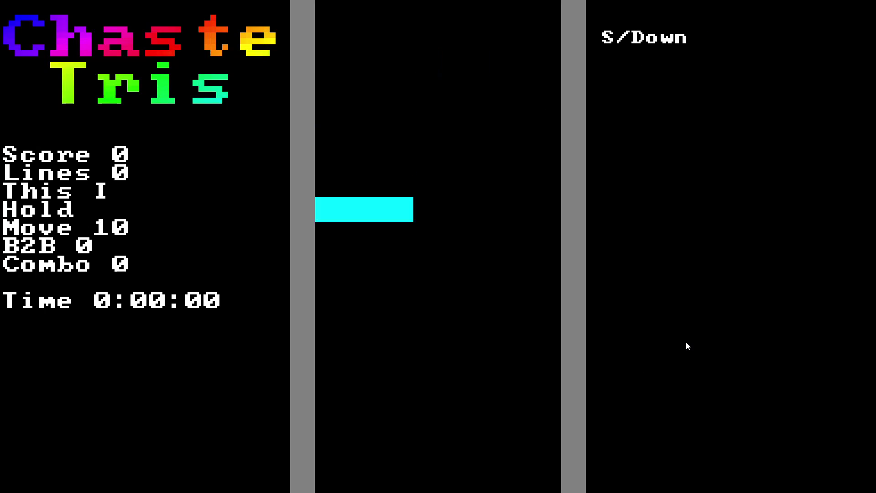
{"action": "key", "text": "Down"}
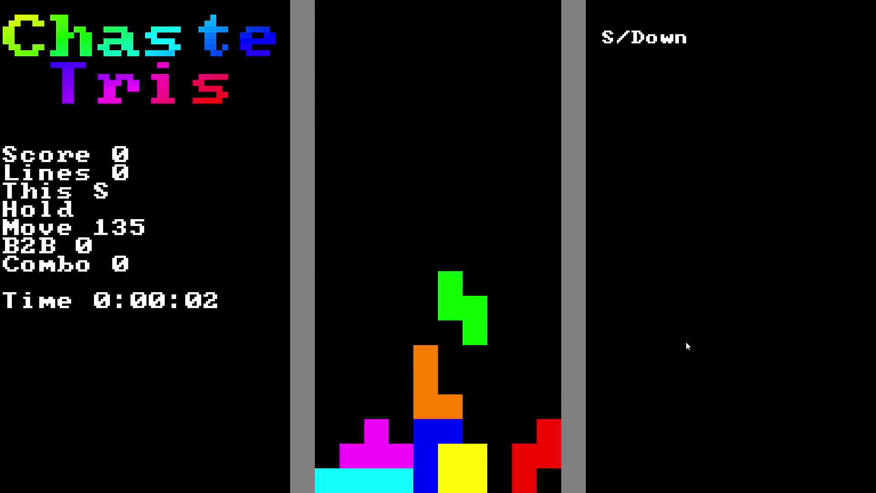
{"action": "key", "text": "Down"}
{"action": "key", "text": "Escape"}
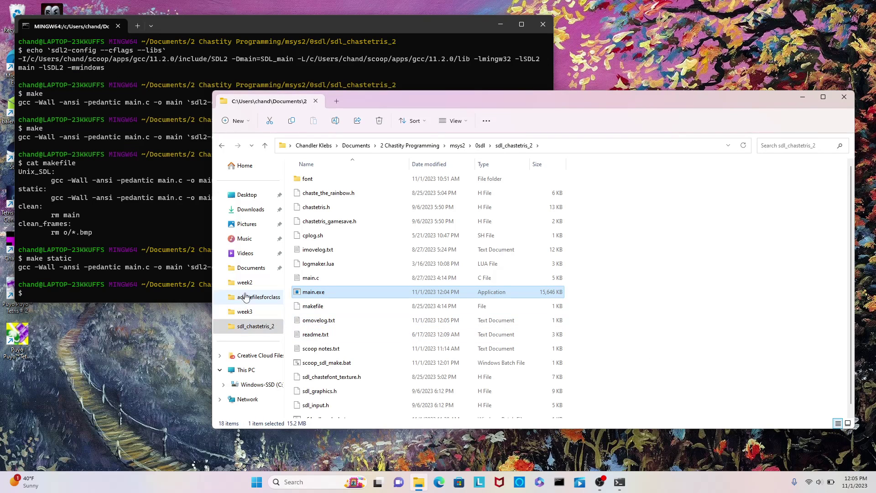
Rebuild the game with the default make target in the bash terminal, start a game, and quit
{"action": "left_click", "coordinate": [160, 245]}
{"action": "type", "text": "make"}
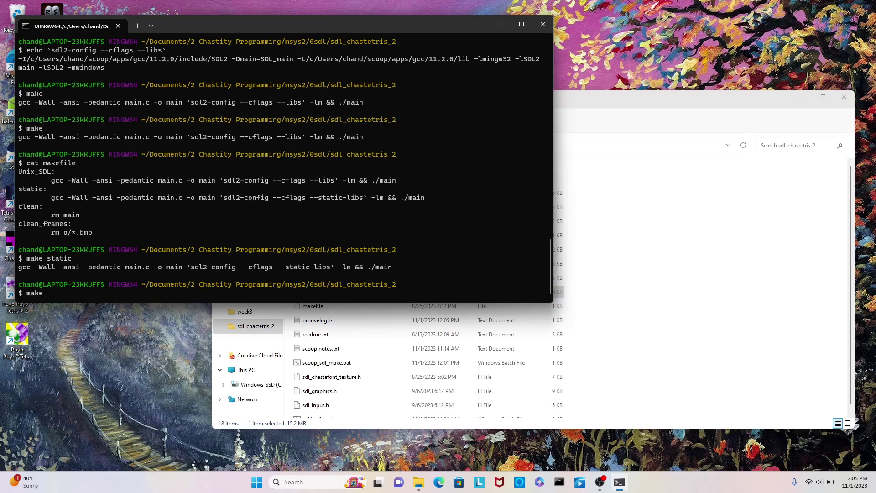
{"action": "key", "text": "Return"}
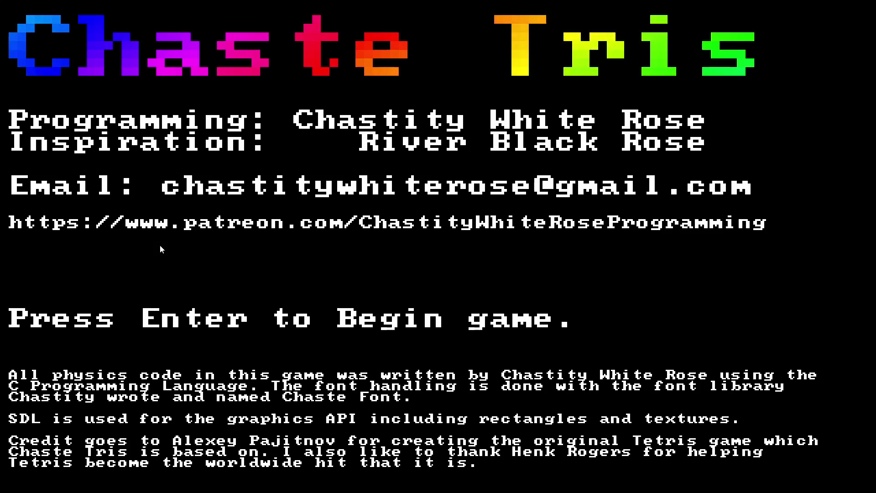
{"action": "key", "text": "Return"}
{"action": "key", "text": "Escape"}
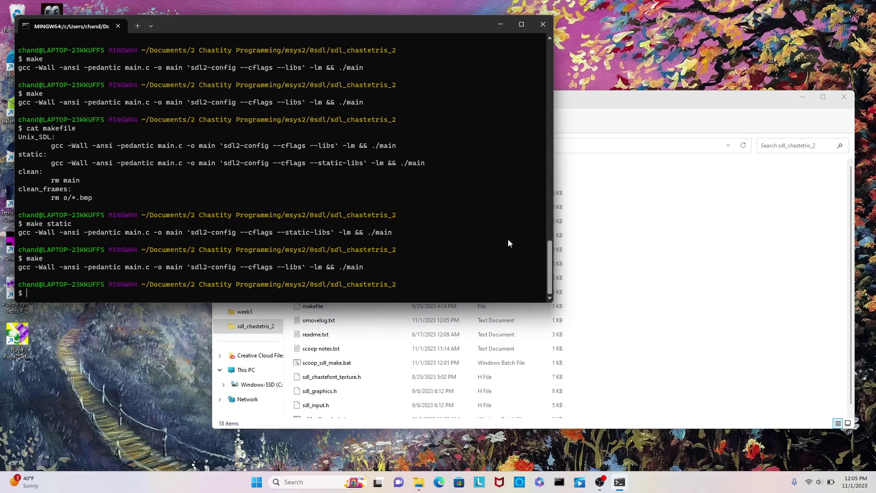
Launch the newly rebuilt main.exe twice from the sdl_chastetris_2 folder, starting a game and quitting each time
{"action": "left_click", "coordinate": [703, 108]}
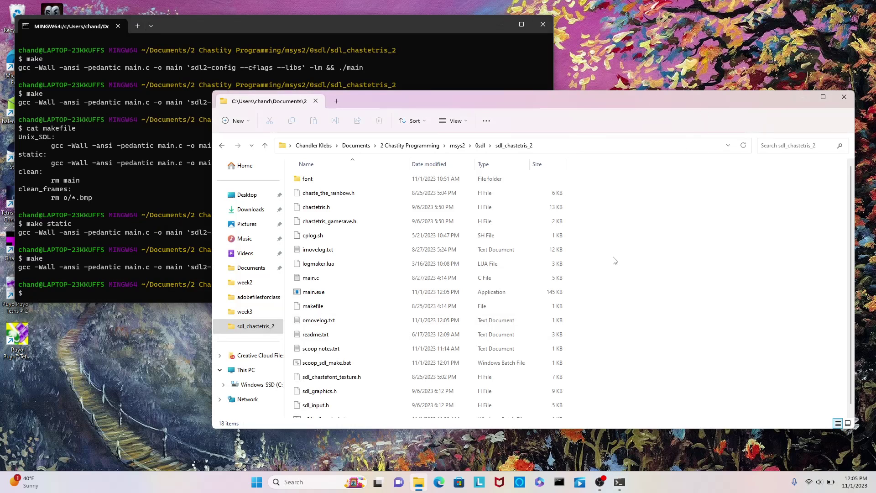
{"action": "double_click", "coordinate": [313, 292]}
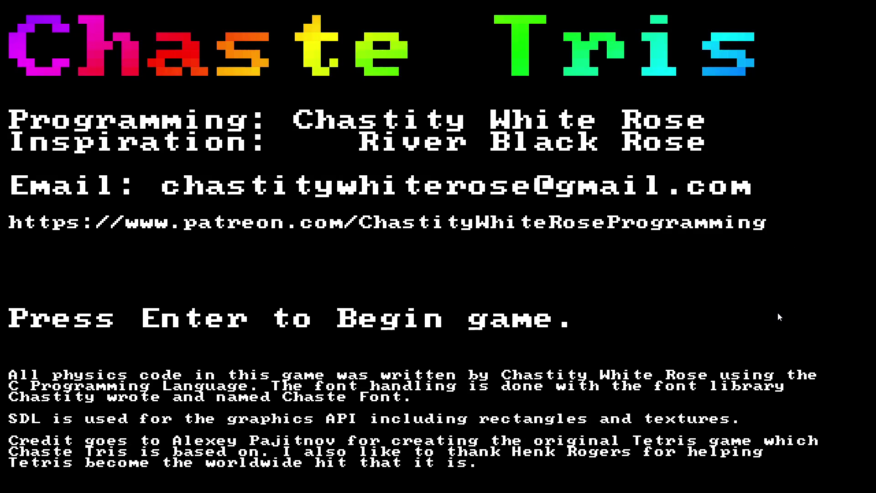
{"action": "key", "text": "Return"}
{"action": "key", "text": "Escape"}
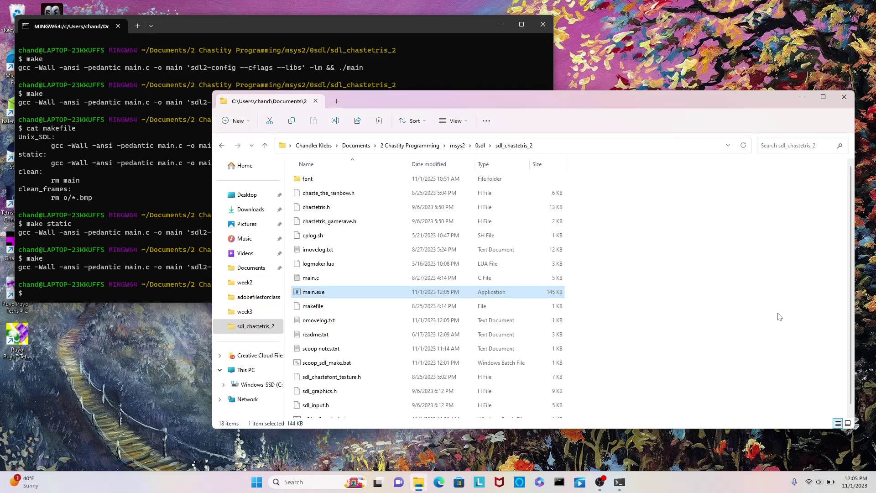
{"action": "key", "text": "Return"}
{"action": "key", "text": "Return"}
{"action": "key", "text": "s"}
{"action": "key", "text": "x"}
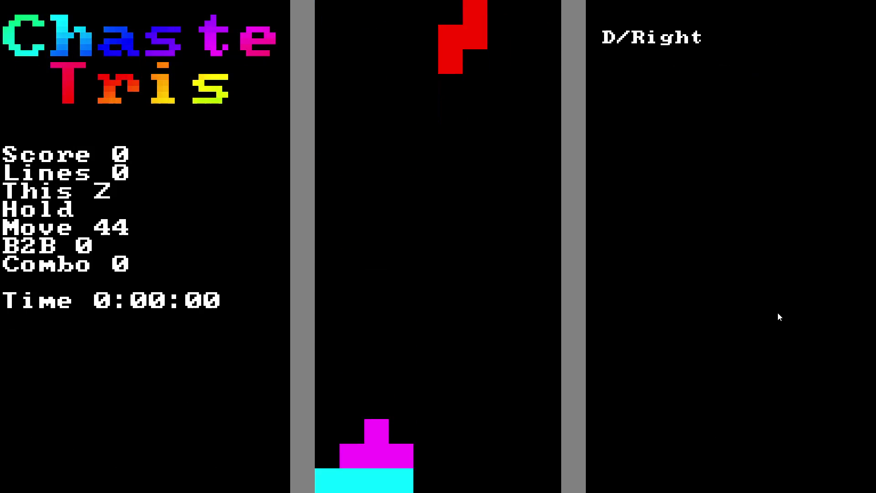
{"action": "key", "text": "Escape"}
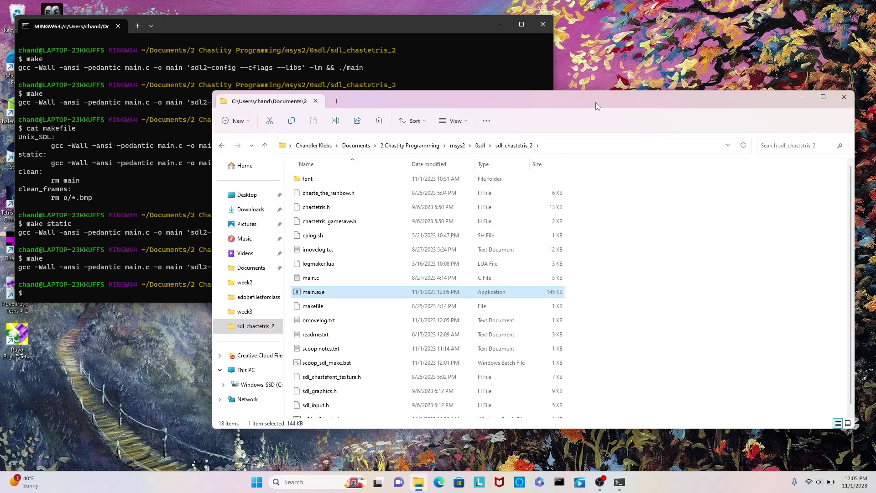
Switch to Microsoft Edge, go to GitHub, and open the signed-in account's profile page
{"action": "left_click", "coordinate": [440, 482]}
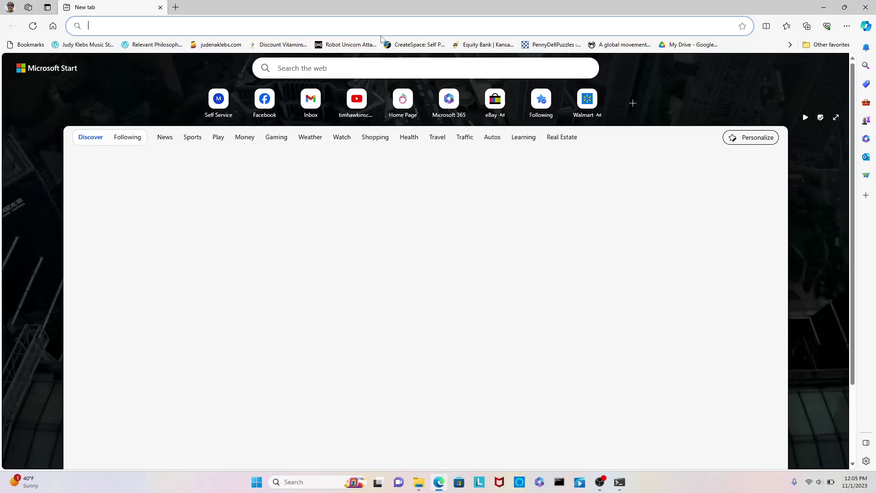
{"action": "type", "text": "gith"}
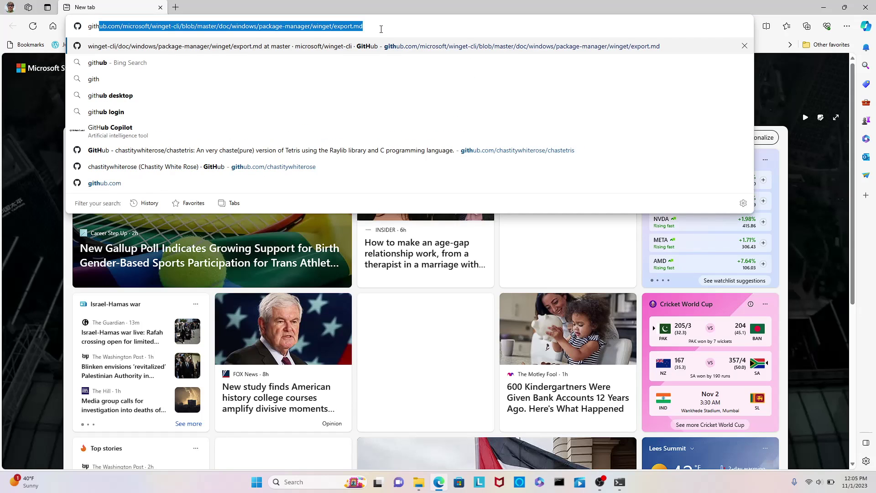
{"action": "key", "text": "Return"}
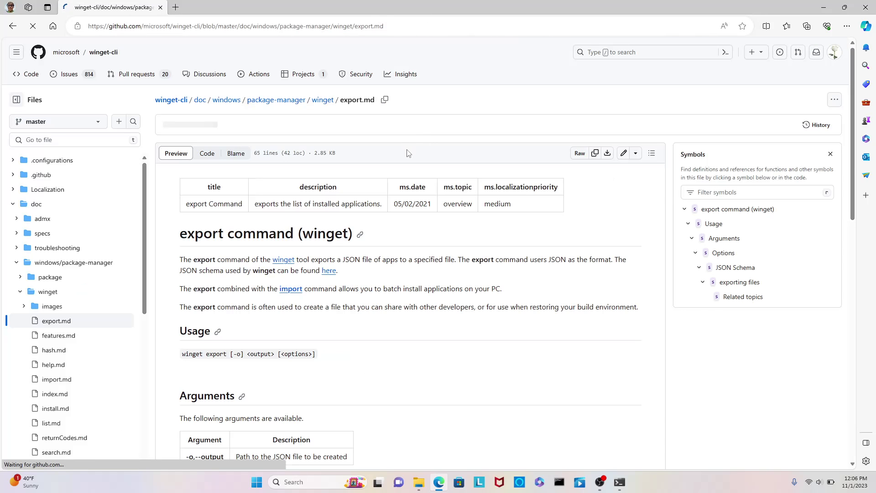
{"action": "left_click", "coordinate": [835, 53]}
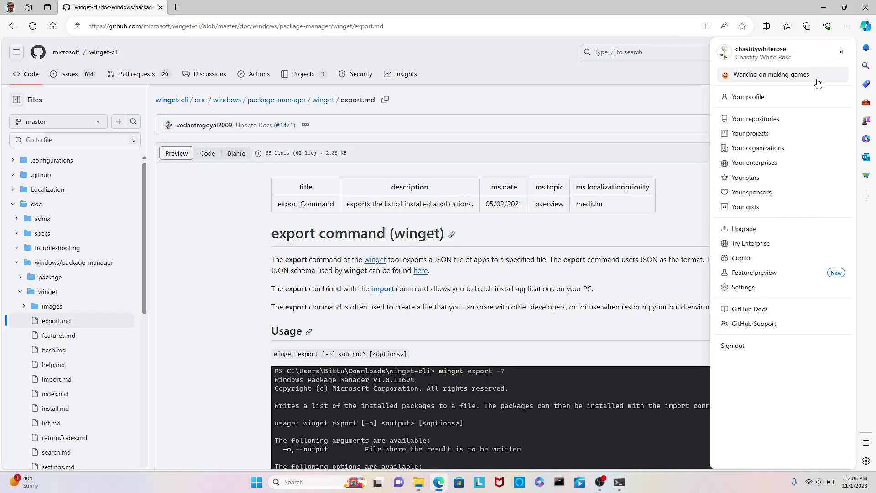
{"action": "left_click", "coordinate": [770, 100]}
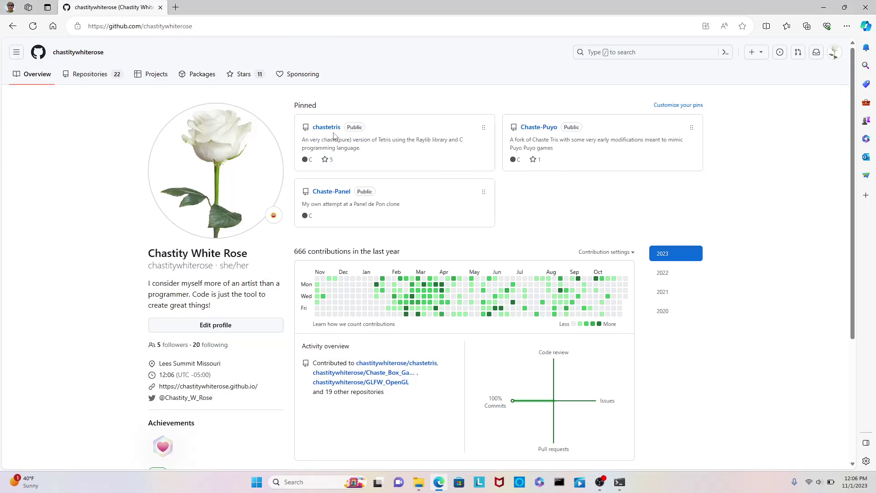
Open the chastetris repository, look through its src folder, and open the SDL_Renderer folder to review its files
{"action": "left_click", "coordinate": [327, 127]}
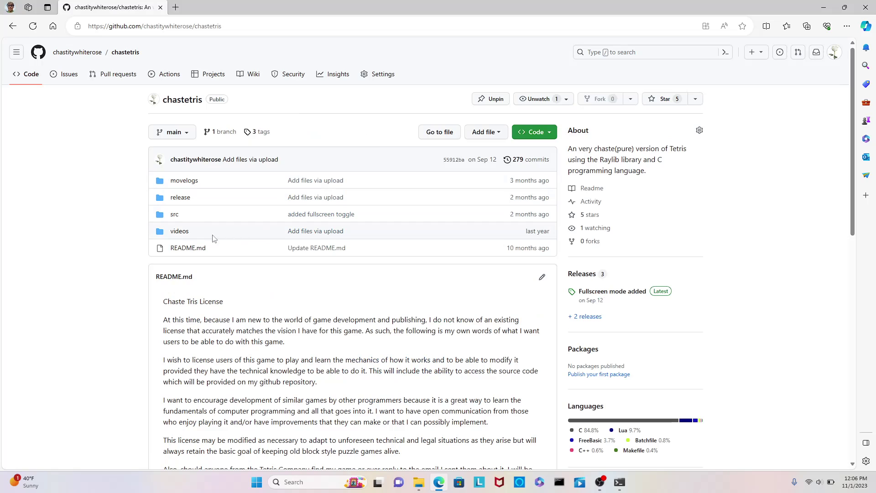
{"action": "left_click", "coordinate": [175, 215]}
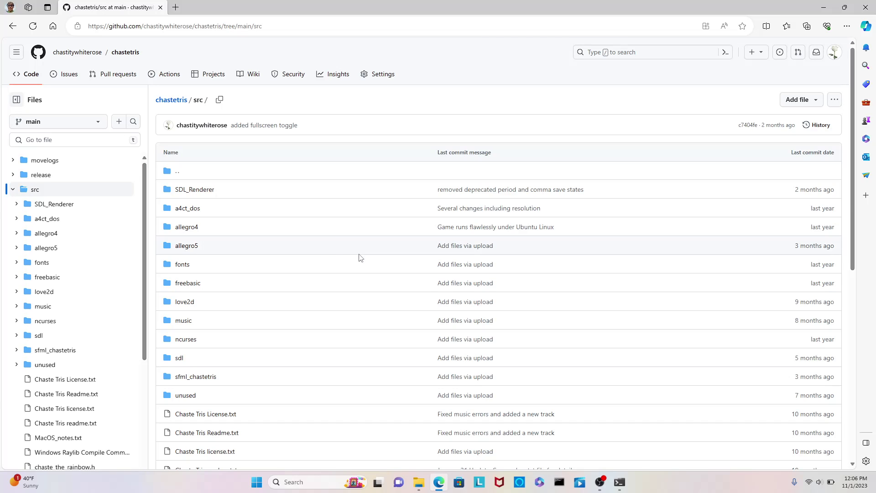
{"action": "scroll", "coordinate": [376, 260], "scroll_direction": "down", "scroll_amount": 4}
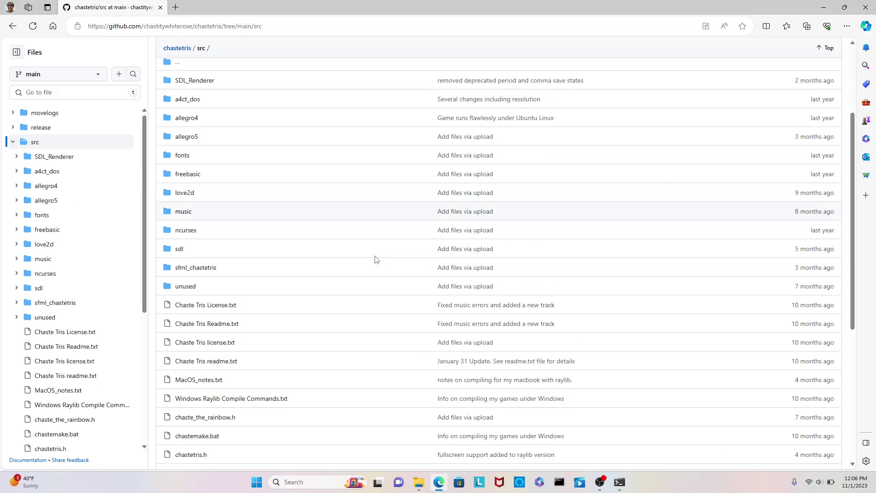
{"action": "scroll", "coordinate": [377, 257], "scroll_direction": "down", "scroll_amount": 4}
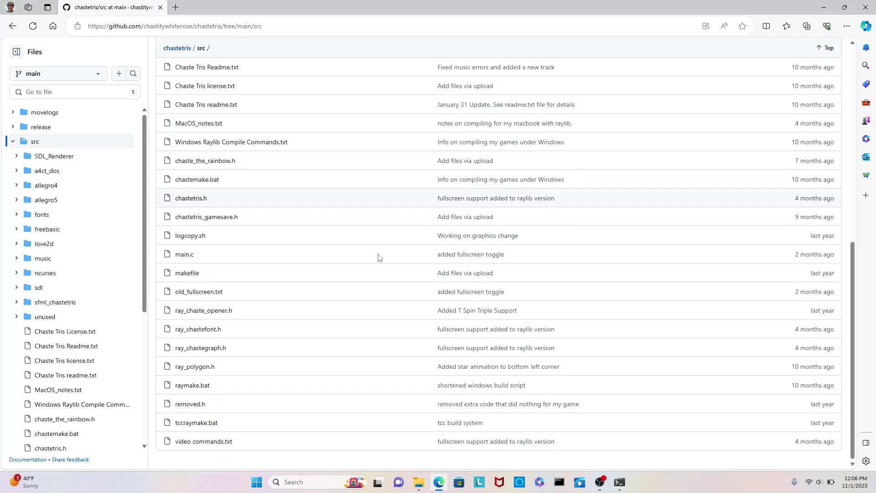
{"action": "scroll", "coordinate": [377, 257], "scroll_direction": "up", "scroll_amount": 8}
{"action": "left_click", "coordinate": [209, 190]}
{"action": "scroll", "coordinate": [404, 261], "scroll_direction": "down", "scroll_amount": 2}
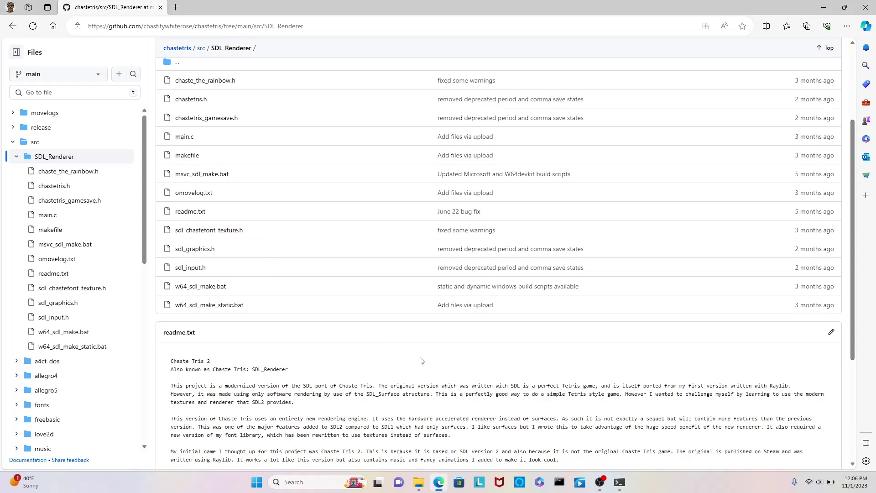
{"action": "scroll", "coordinate": [385, 262], "scroll_direction": "up", "scroll_amount": 2}
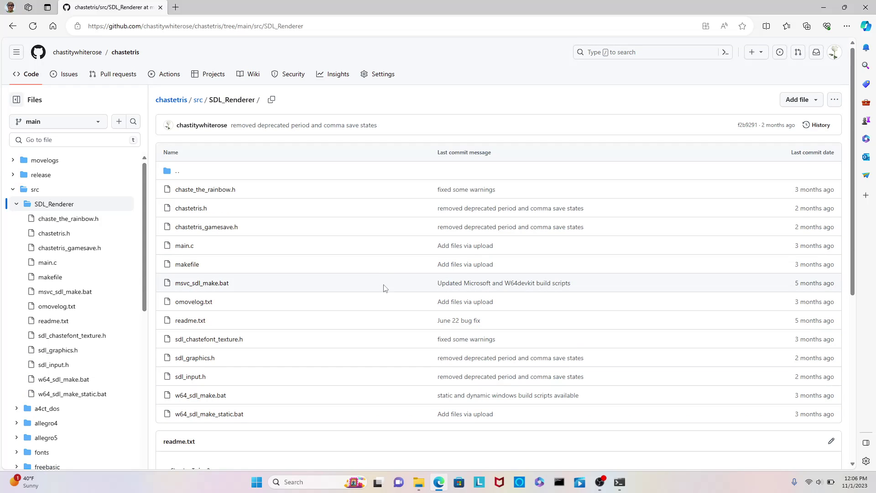
Upload scoop_sdl_make.bat from the local sdl_chastetris_2 folder to SDL_Renderer and commit it directly to the main branch
{"action": "left_click", "coordinate": [784, 102]}
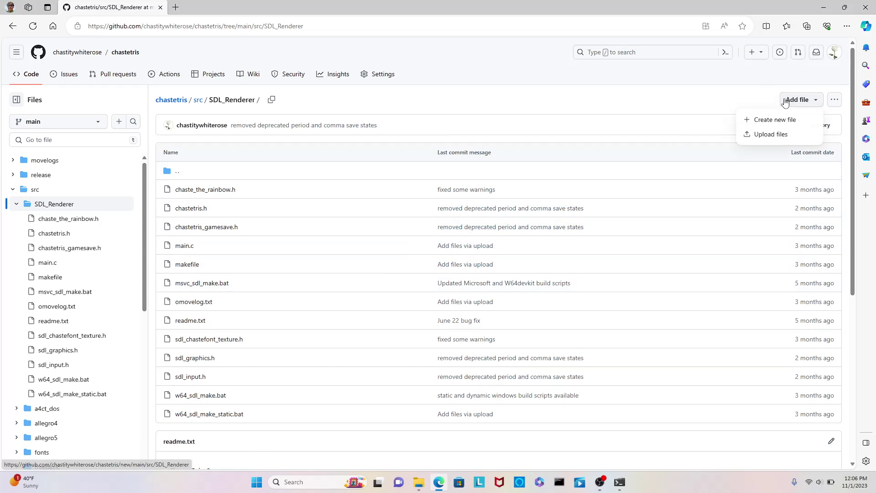
{"action": "left_click", "coordinate": [772, 136]}
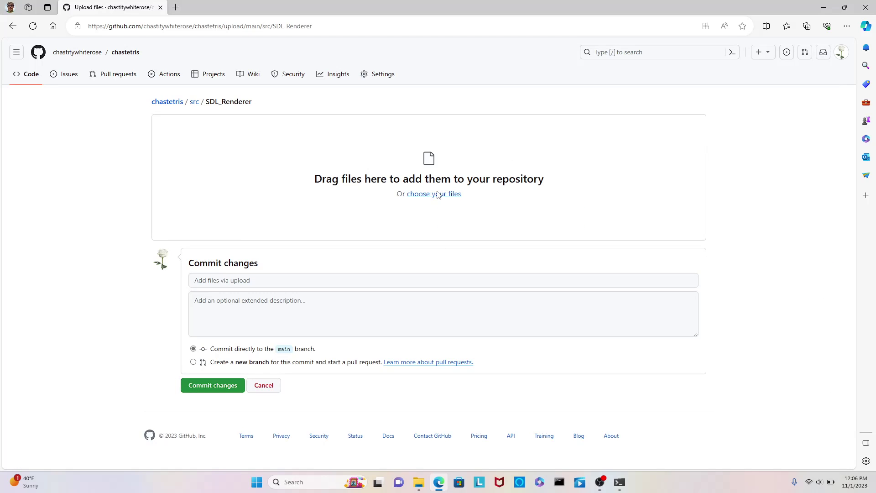
{"action": "left_click", "coordinate": [436, 195]}
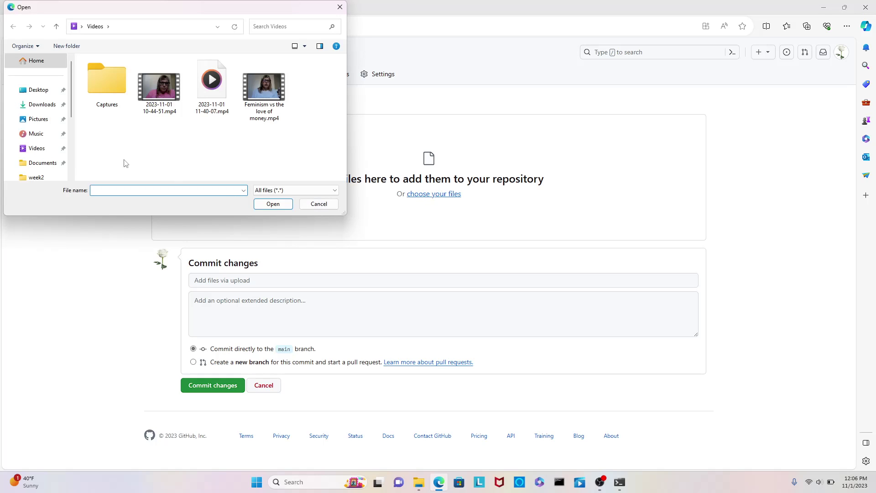
{"action": "scroll", "coordinate": [39, 155], "scroll_direction": "down", "scroll_amount": 2}
{"action": "left_click", "coordinate": [47, 163]}
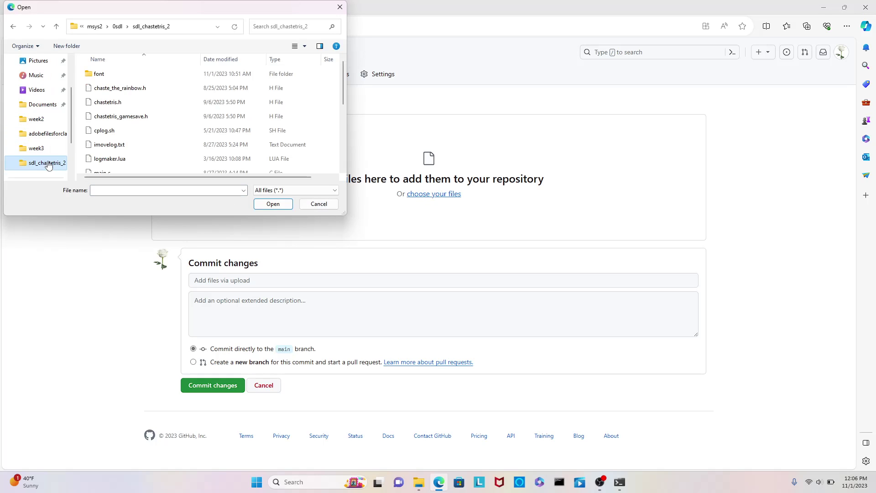
{"action": "scroll", "coordinate": [118, 151], "scroll_direction": "down", "scroll_amount": 5}
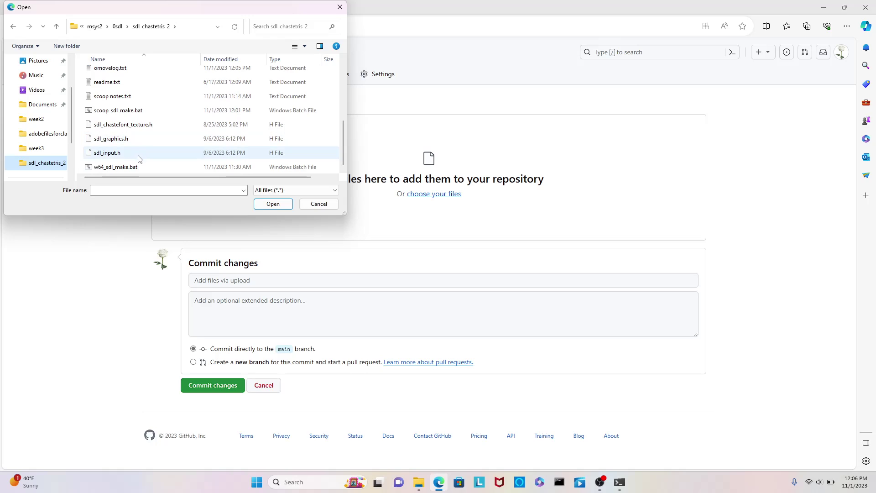
{"action": "left_click", "coordinate": [137, 111]}
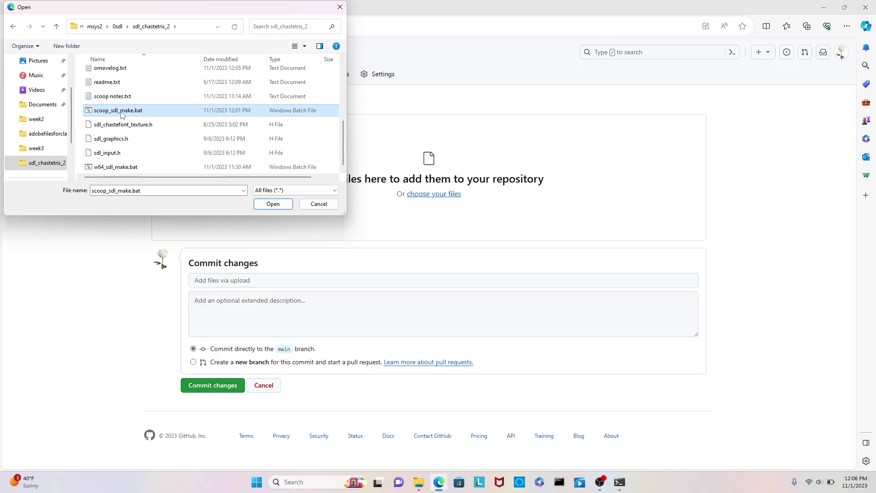
{"action": "left_click", "coordinate": [272, 204]}
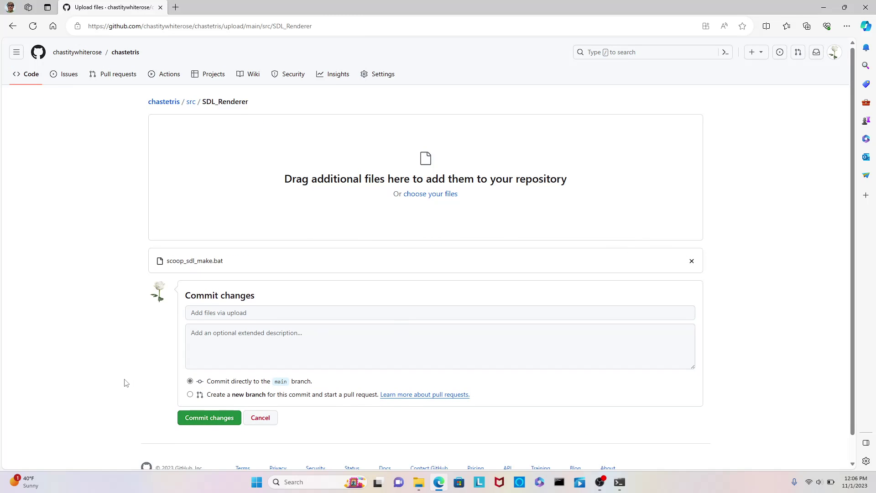
{"action": "left_click", "coordinate": [189, 421]}
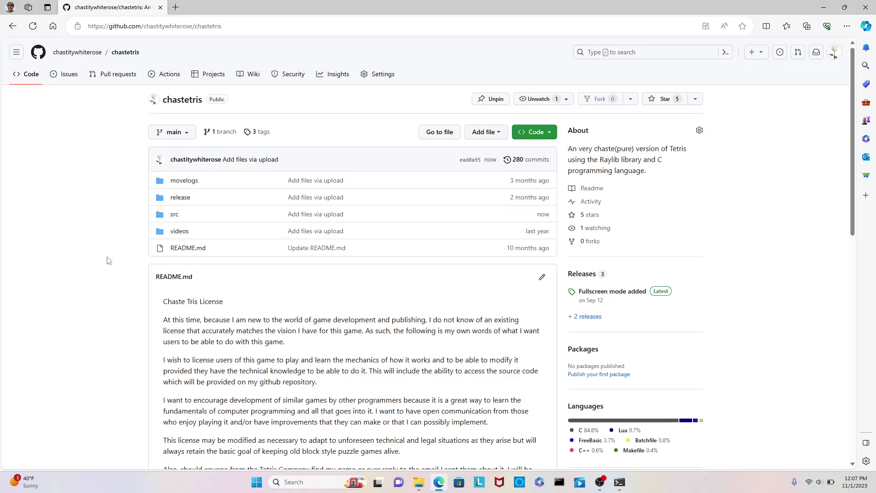
Return to src/SDL_Renderer in the repository and view the contents of the uploaded scoop_sdl_make.bat
{"action": "left_click", "coordinate": [173, 214]}
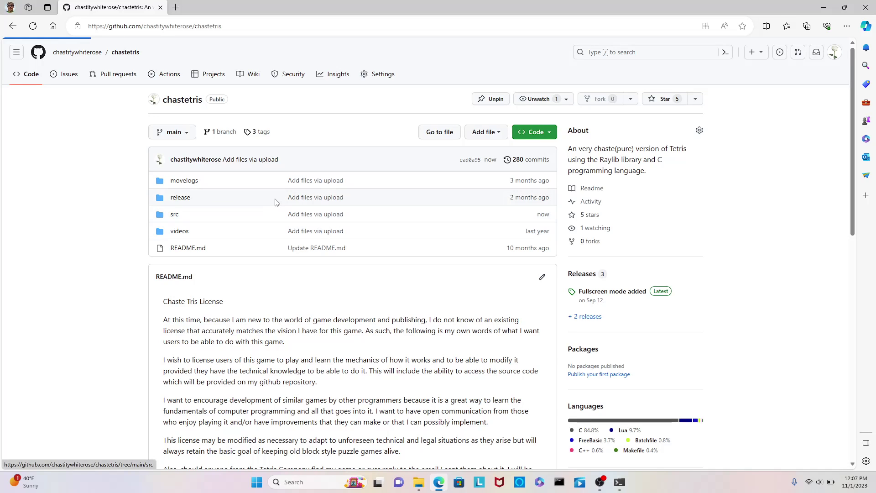
{"action": "left_click", "coordinate": [197, 190]}
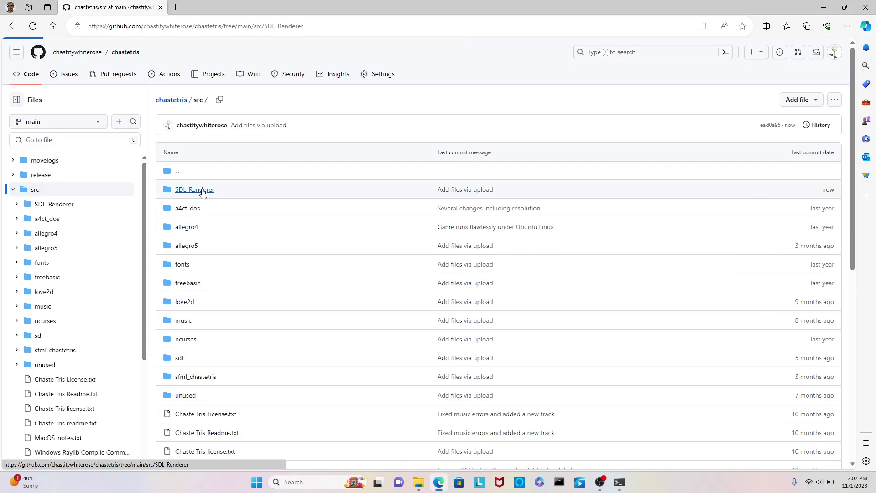
{"action": "scroll", "coordinate": [273, 228], "scroll_direction": "down", "scroll_amount": 3}
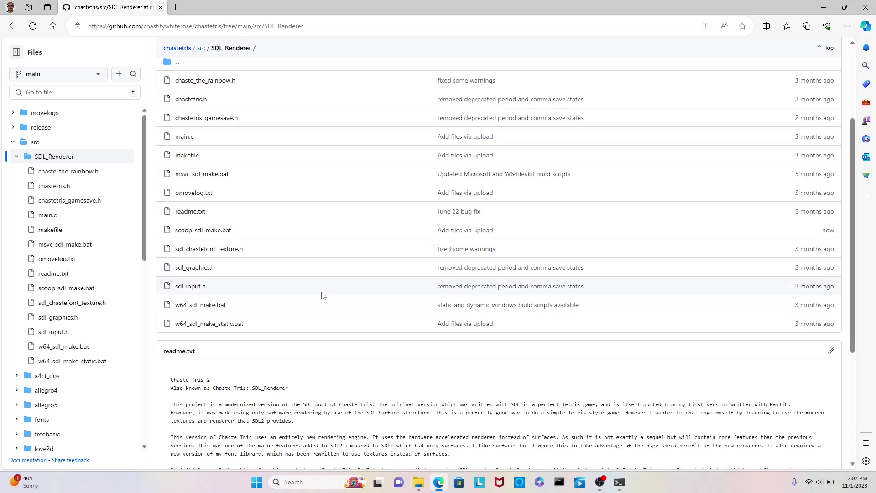
{"action": "left_click", "coordinate": [216, 233]}
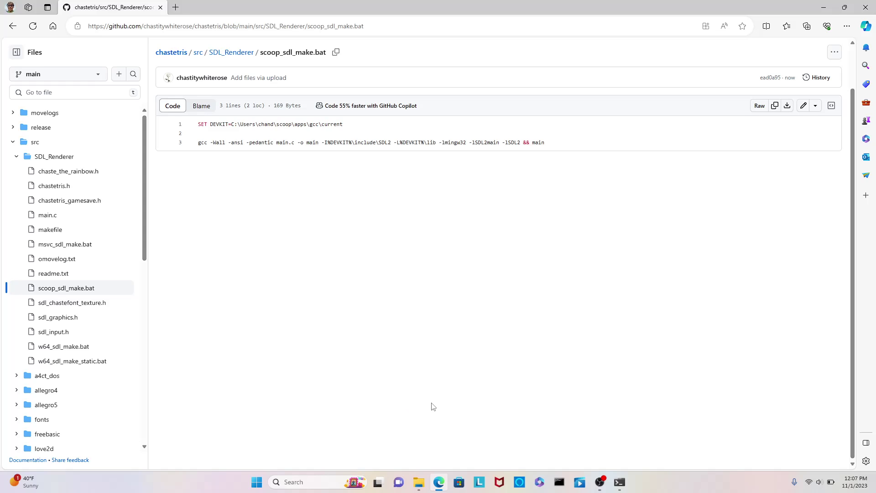
Switch to the terminal, exit the bash shell, and exit the Command Prompt session to close the window
{"action": "key", "text": "alt+Tab"}
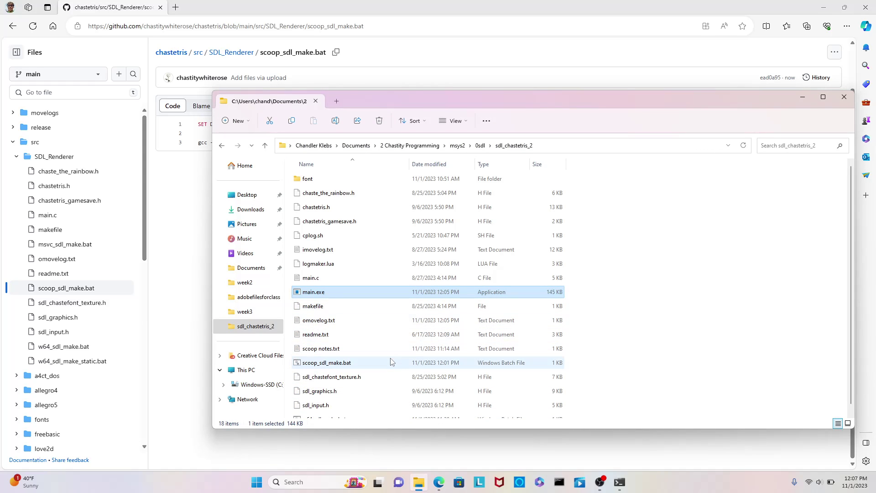
{"action": "scroll", "coordinate": [391, 362], "scroll_direction": "down", "scroll_amount": 1}
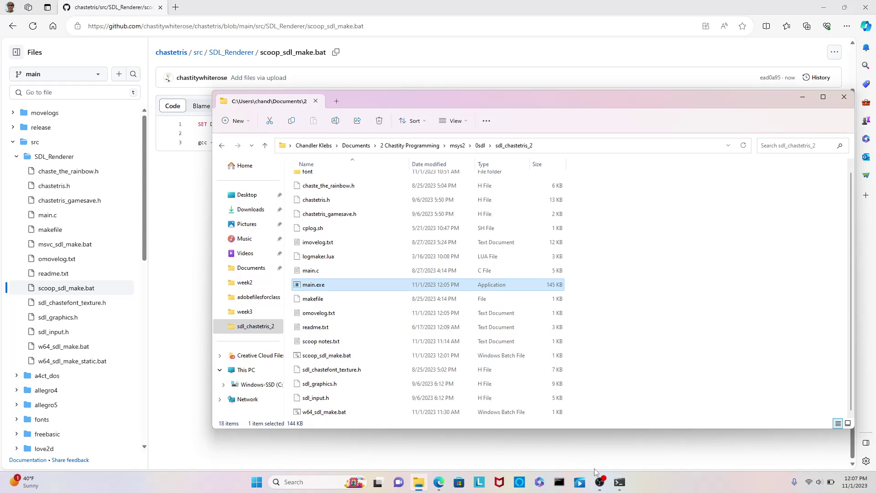
{"action": "left_click", "coordinate": [619, 482]}
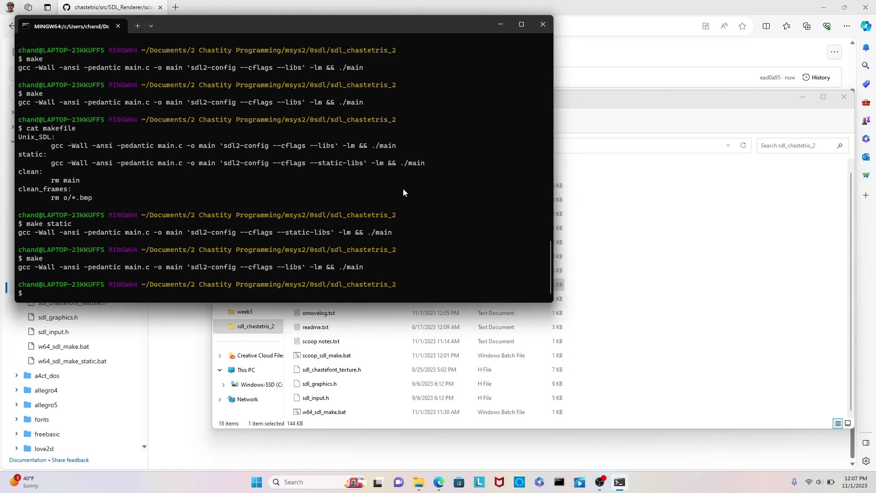
{"action": "type", "text": "exit"}
{"action": "key", "text": "Return"}
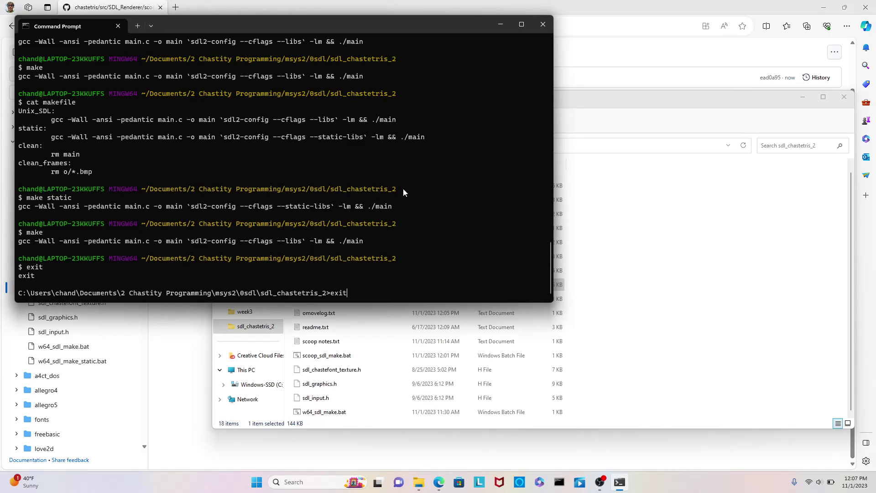
{"action": "key", "text": "Return"}
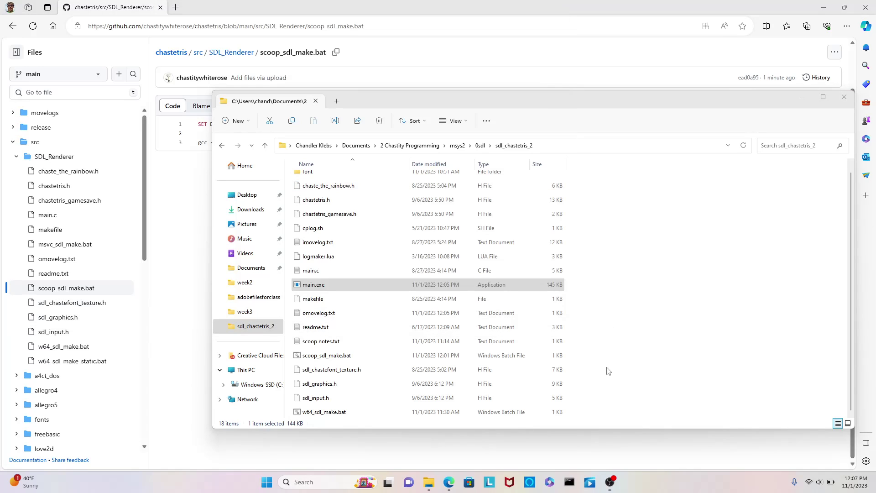
Delete main.exe from the sdl_chastetris_2 folder, rebuild the game by running scoop_sdl_make.bat, and start a game
{"action": "left_click", "coordinate": [337, 285]}
{"action": "key", "text": "Delete"}
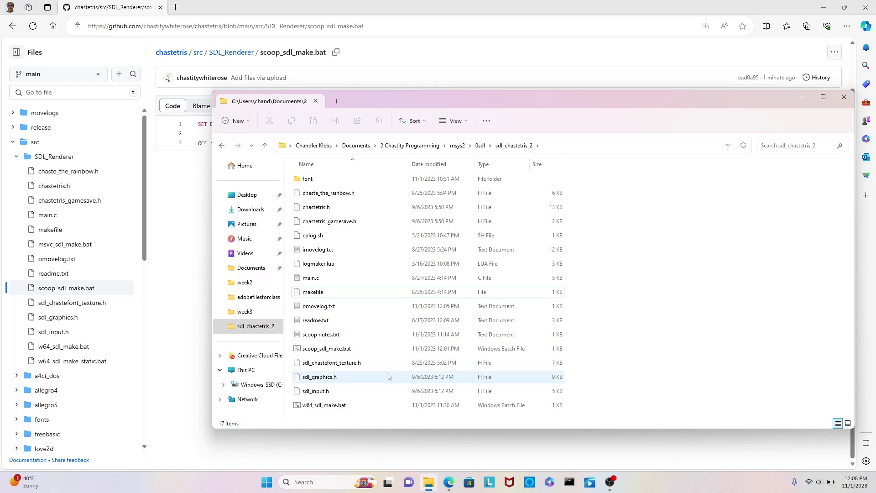
{"action": "left_click", "coordinate": [321, 351]}
{"action": "double_click", "coordinate": [322, 349]}
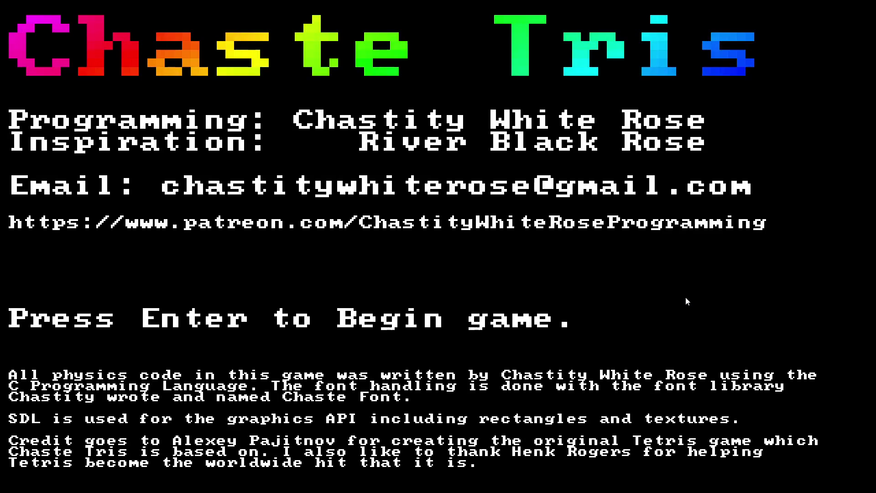
{"action": "key", "text": "Return"}
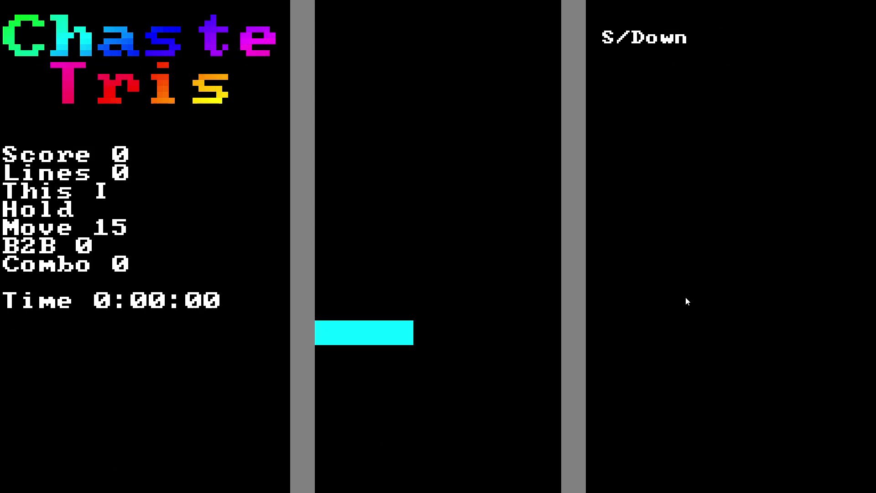